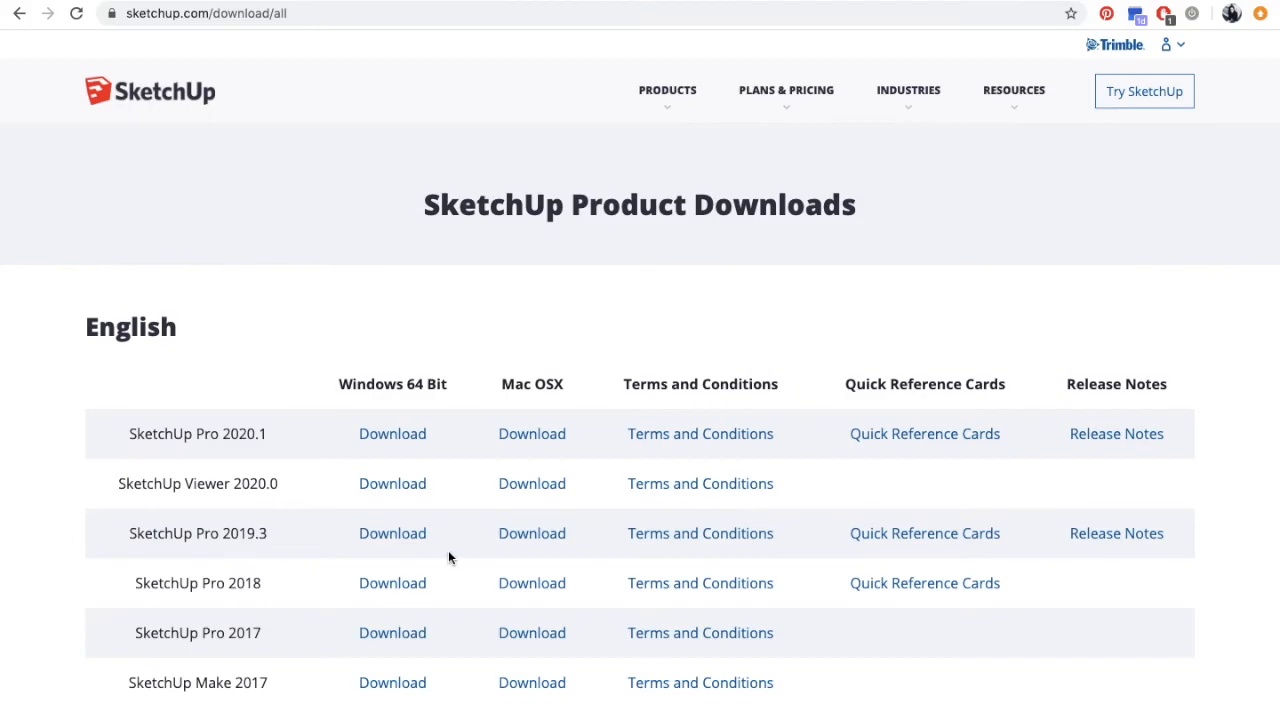
Step: Download SketchUp Make 2017 for Mac OSX from the English product list
scroll(259, 365, "down", 3)
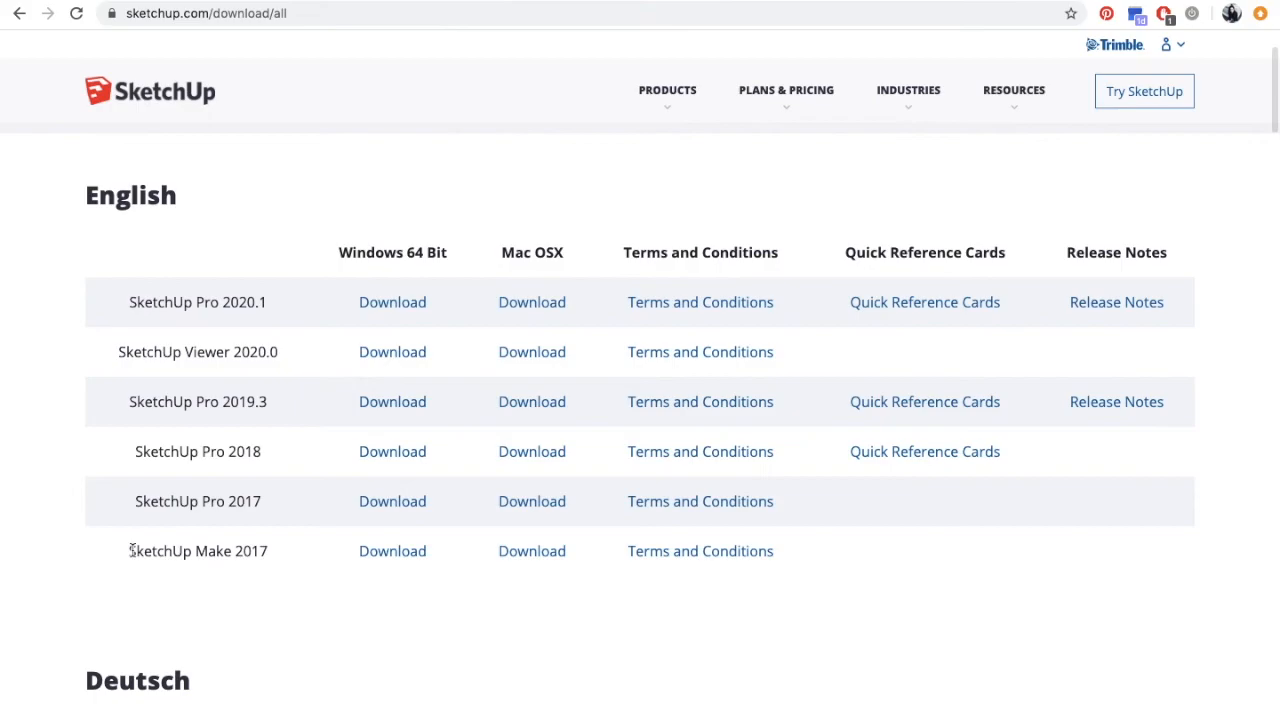
left_click_drag(131, 551, 270, 556)
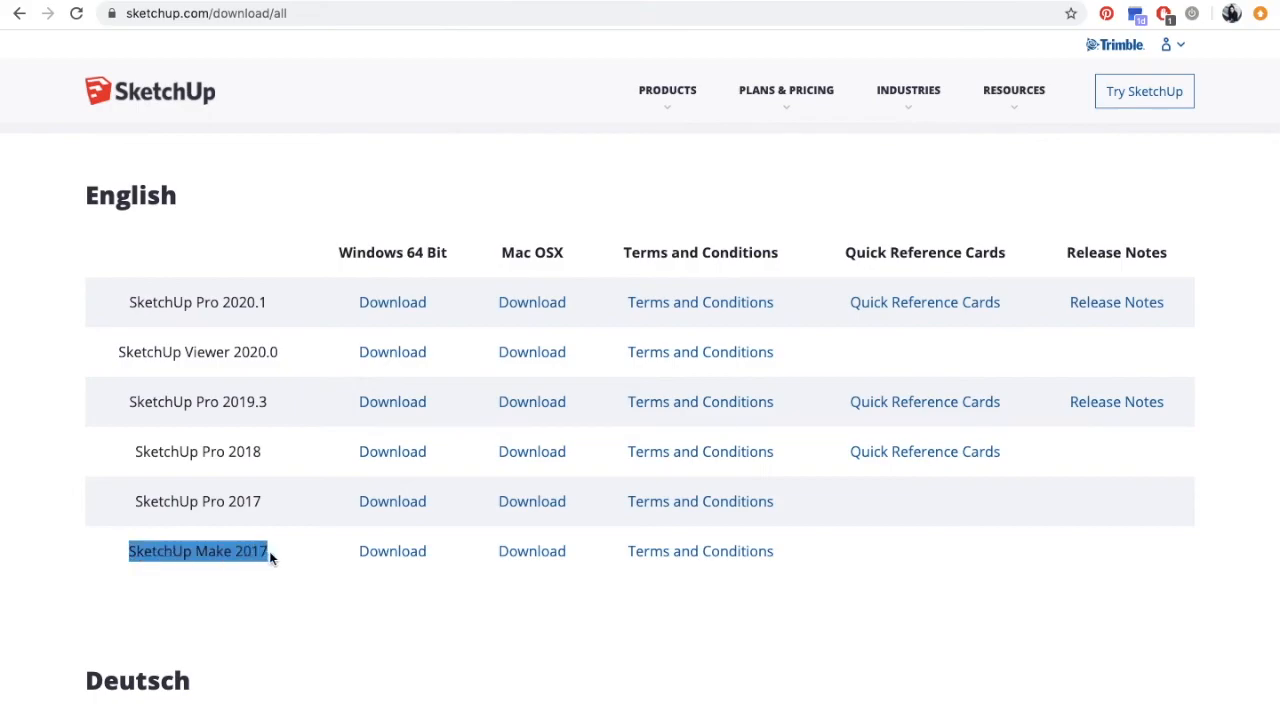
left_click(348, 610)
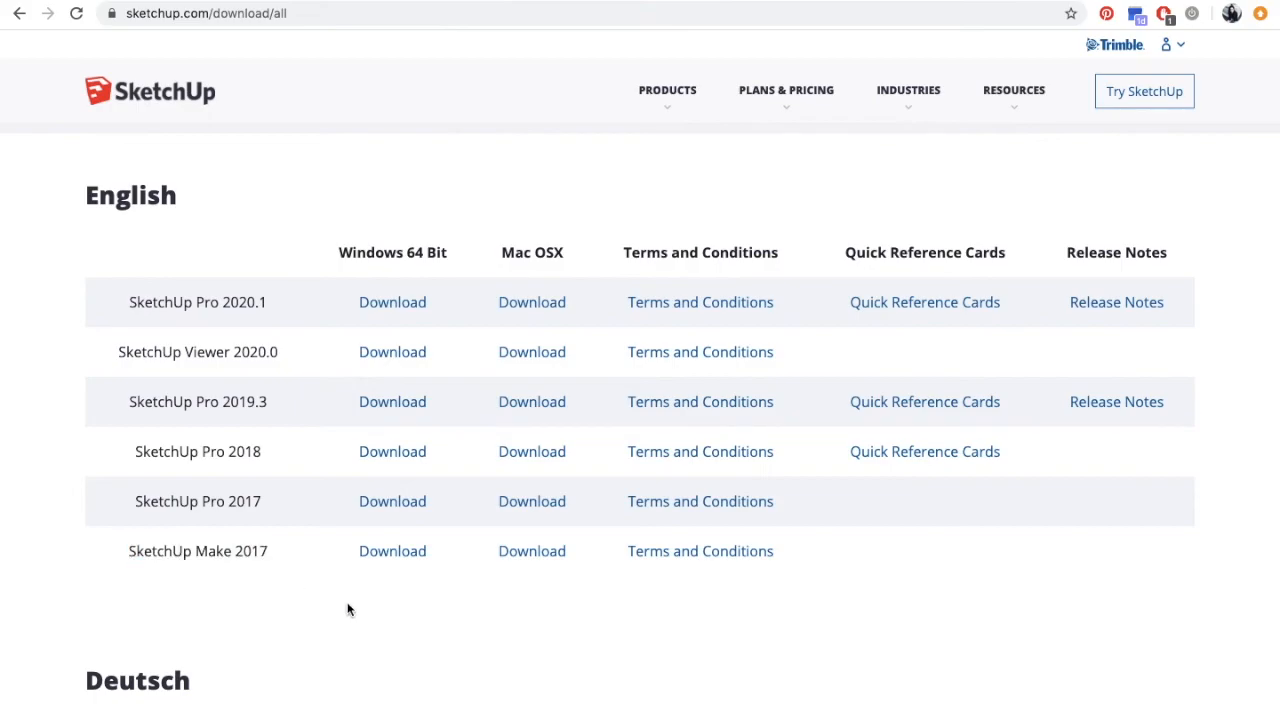
left_click(521, 562)
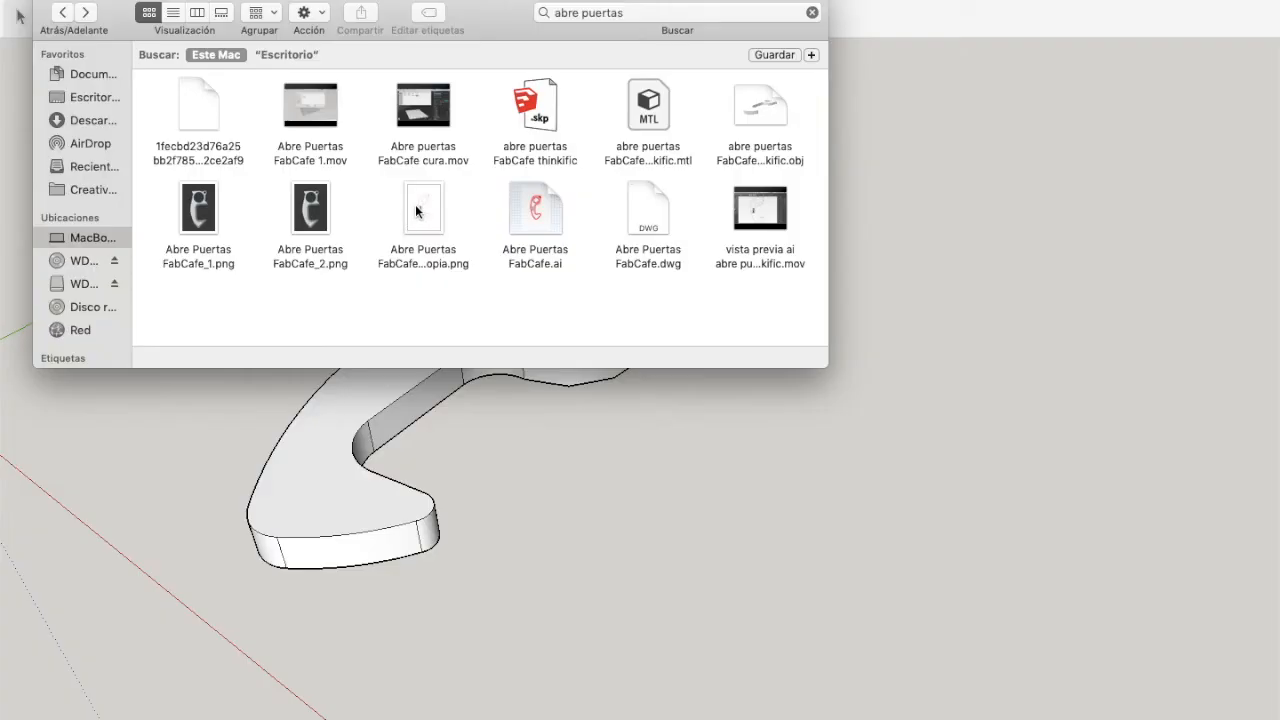
Step: Preview the Abre Puertas FabCafe outline PNG and examine the door opener's contour, holes and logo up close
left_click(415, 206)
key("space")
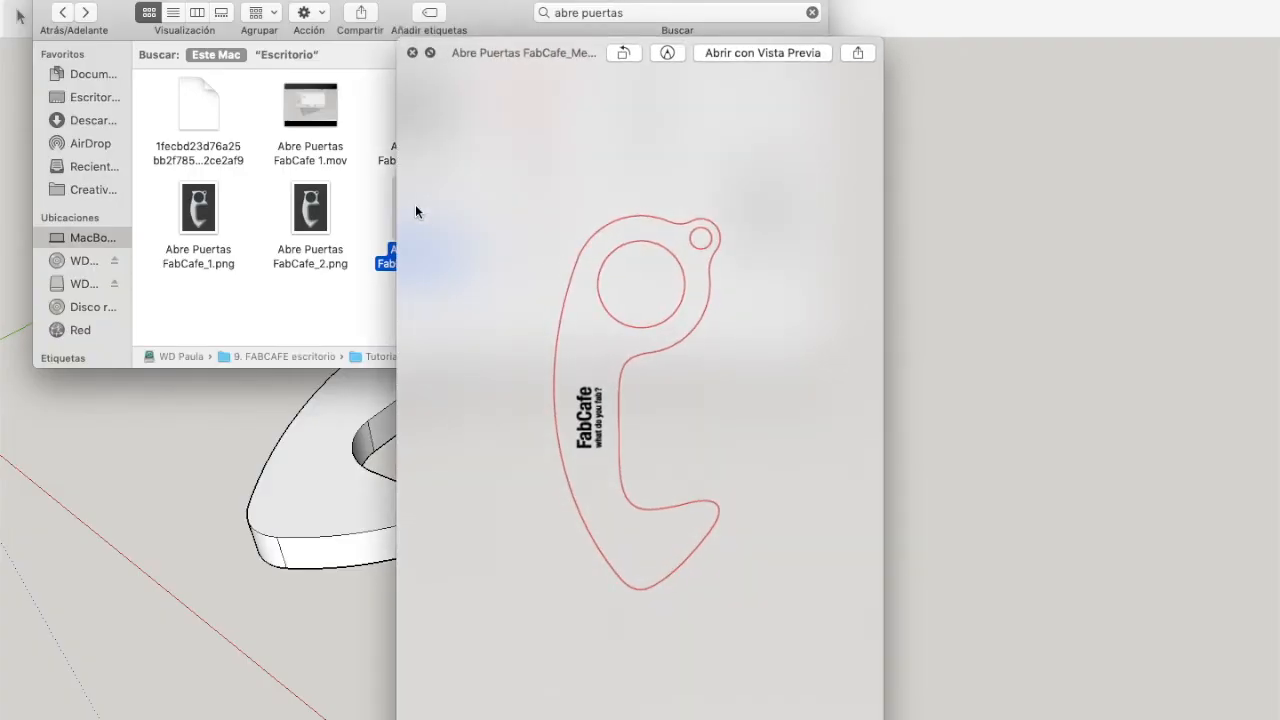
scroll(814, 329, "up", 5)
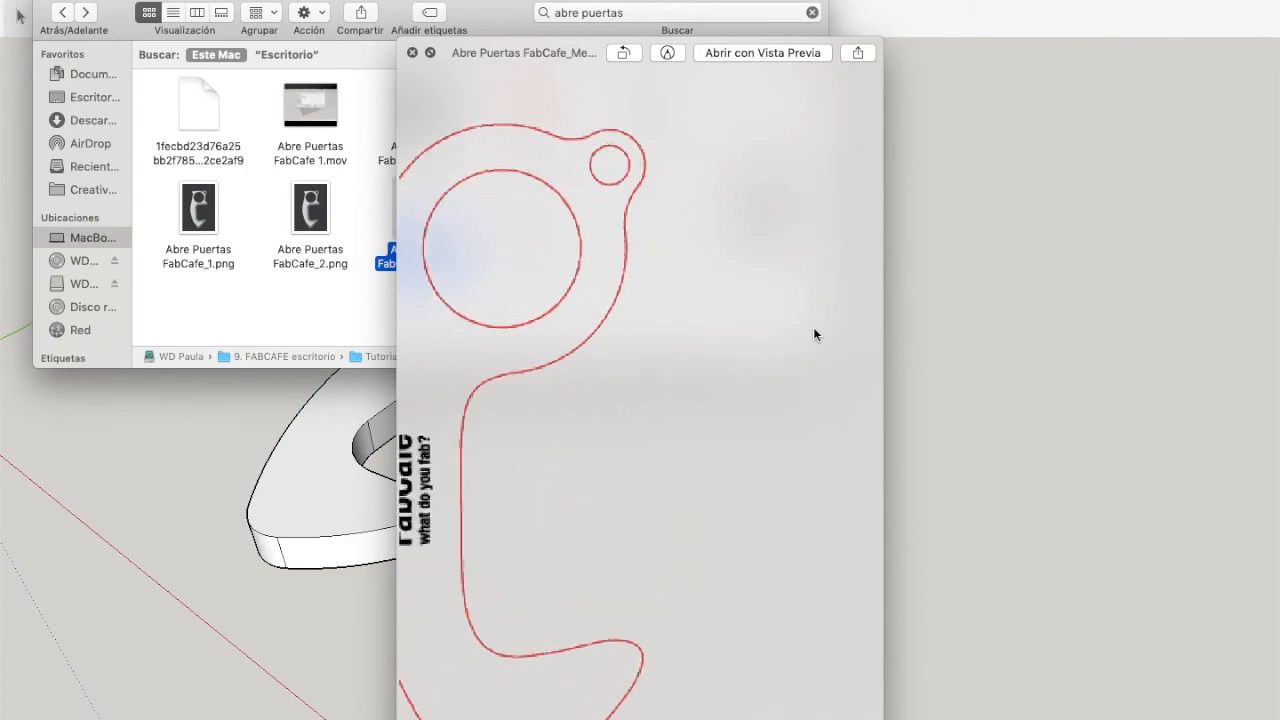
scroll(814, 334, "left", 5)
scroll(814, 334, "down", 5)
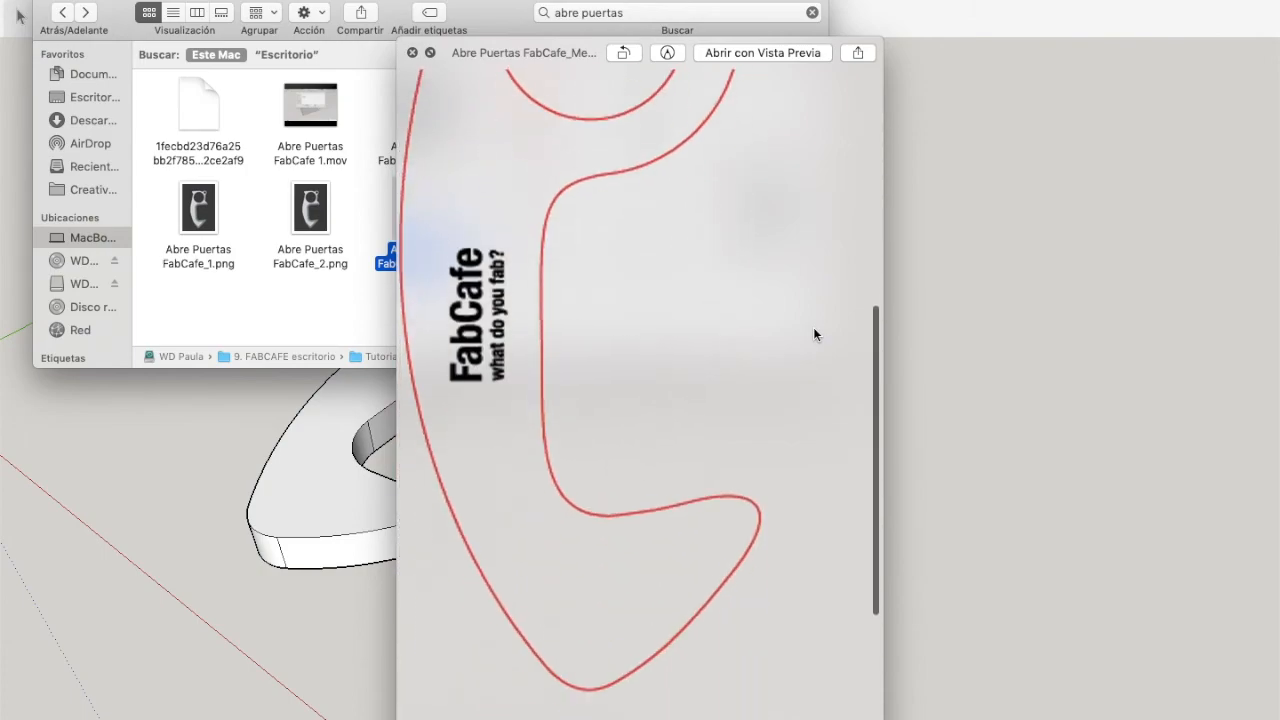
scroll(813, 334, "up", 5)
scroll(813, 334, "down", 5)
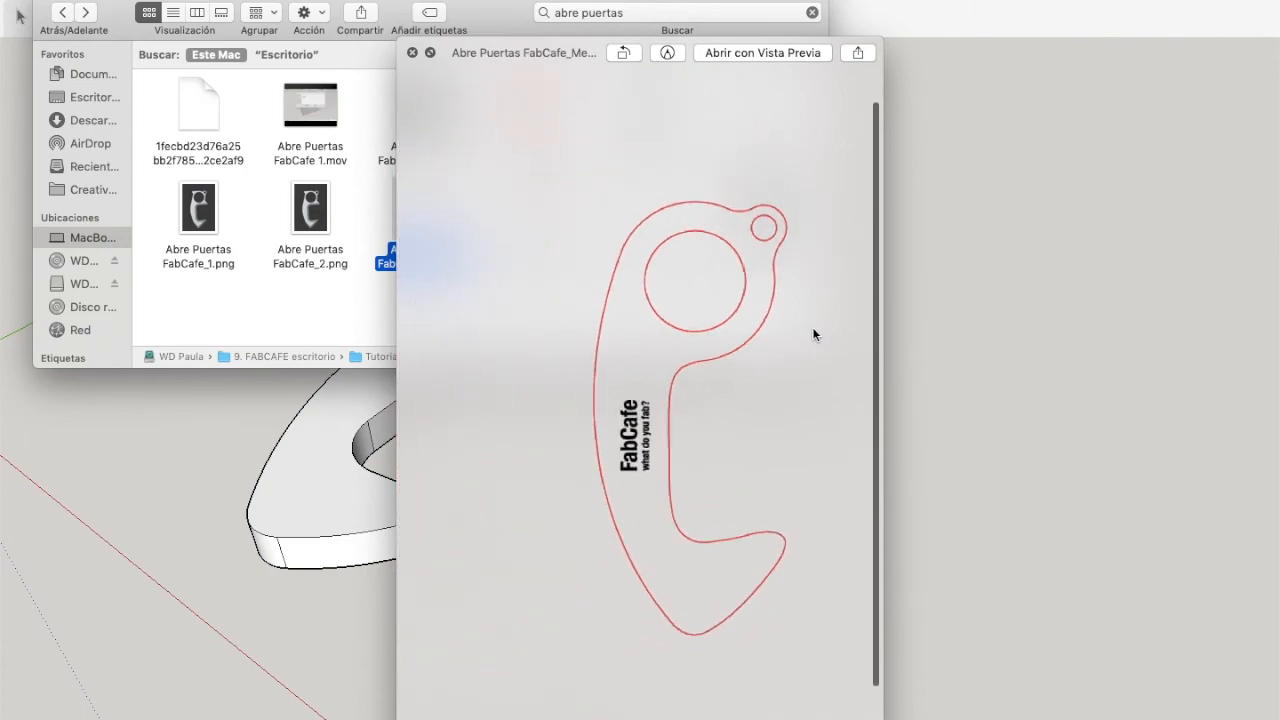
key("space")
Step: Preview abre puertas FabCafe thinkific.obj to examine the extruded door opener model
left_click(725, 116)
key("space")
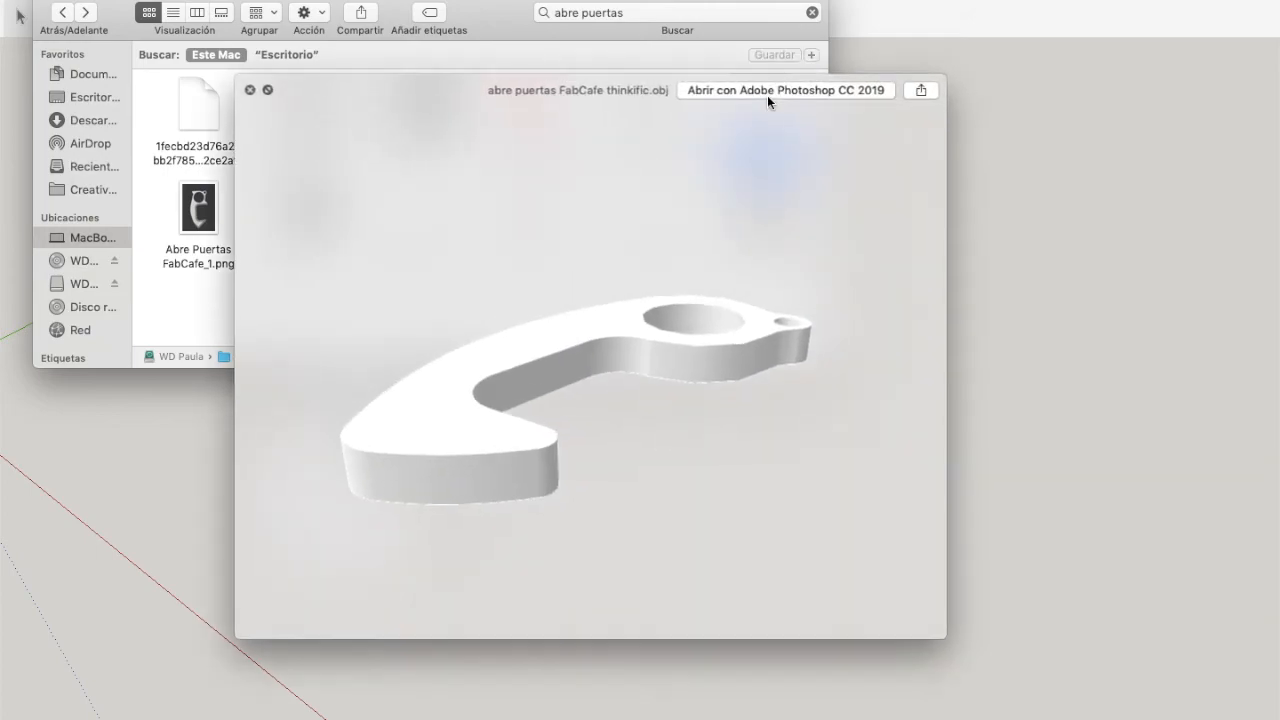
left_click_drag(434, 372, 689, 128)
key("space")
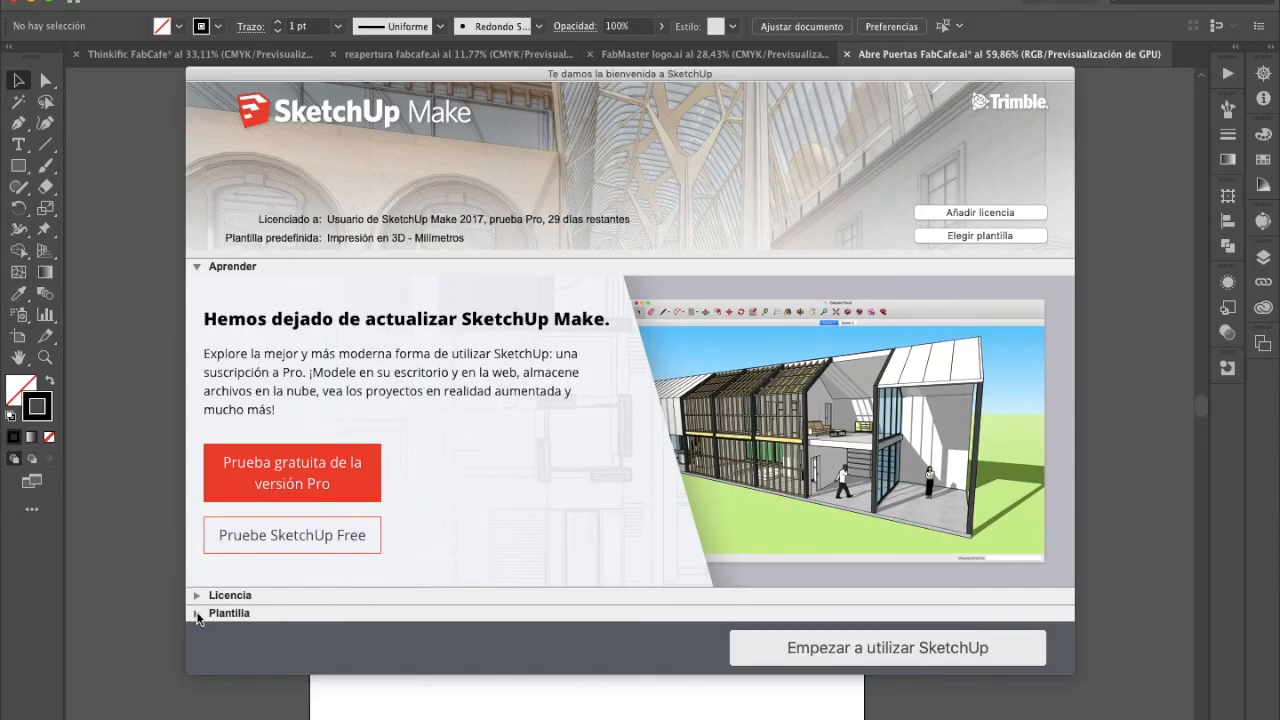
Step: Start a new SketchUp model with the template "Impresión en 3D - Milímetros"
left_click(198, 614)
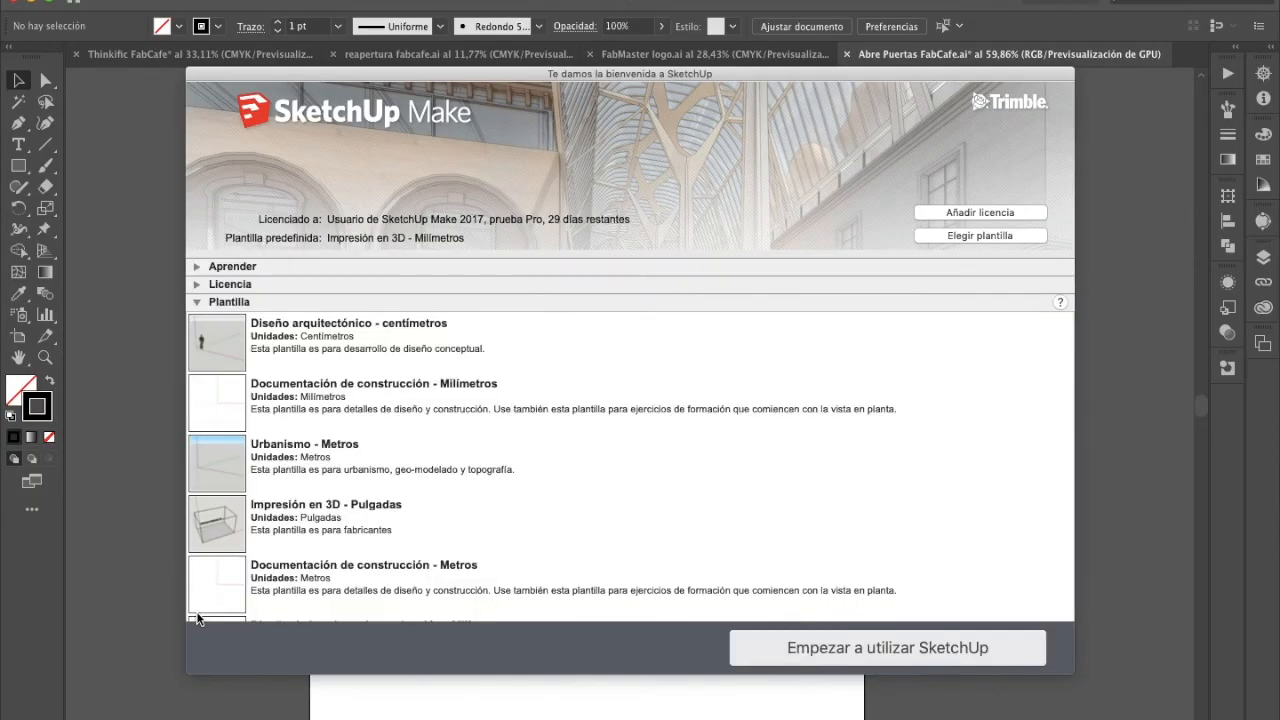
scroll(303, 428, "down", 5)
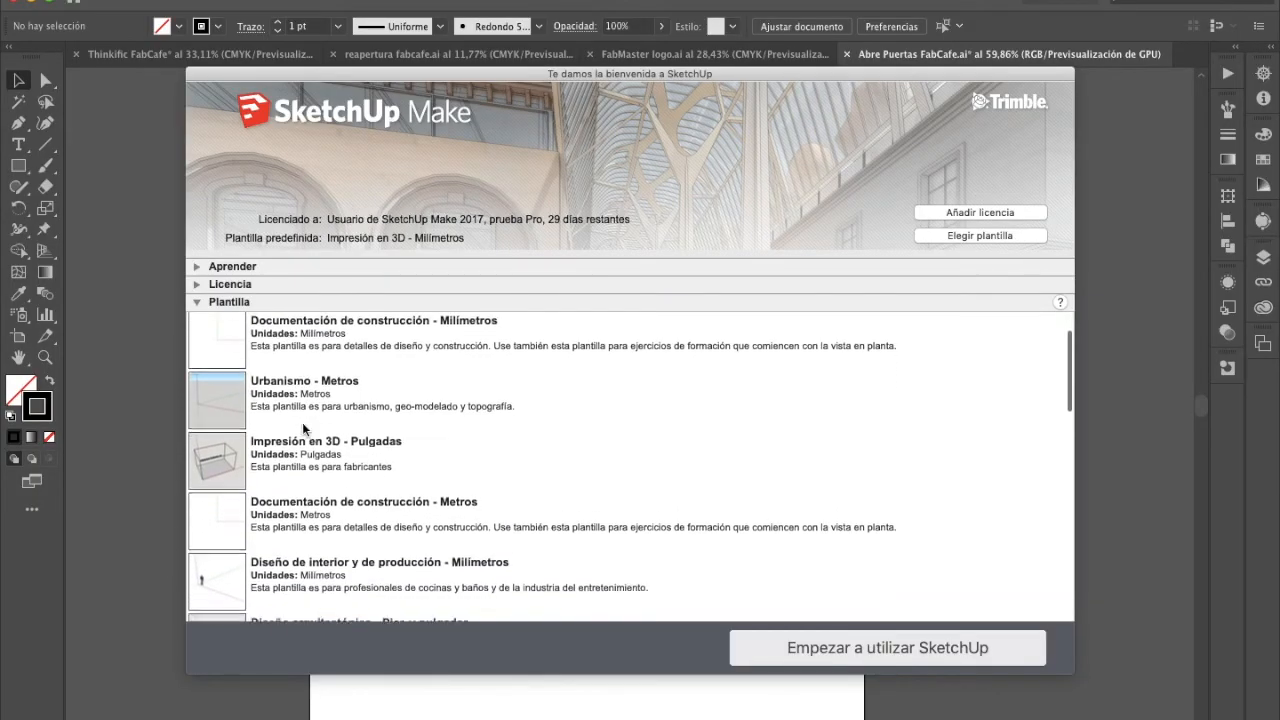
scroll(303, 428, "down", 12)
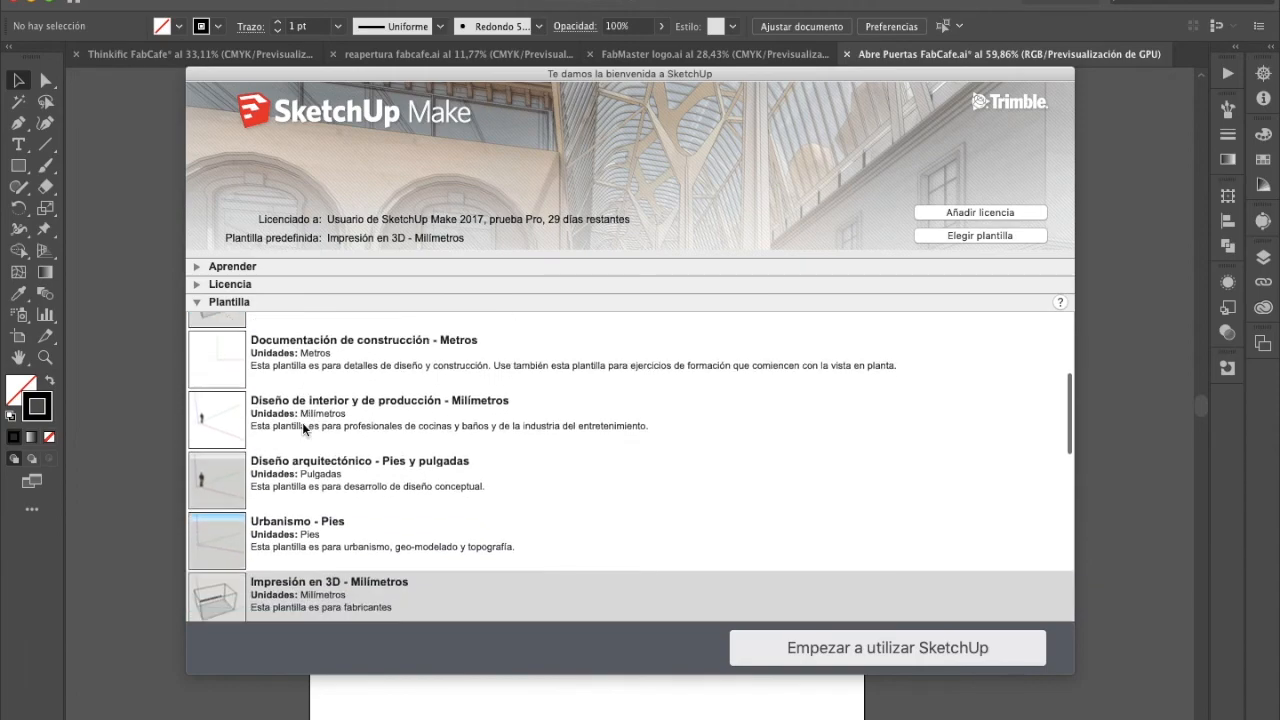
scroll(303, 428, "down", 1)
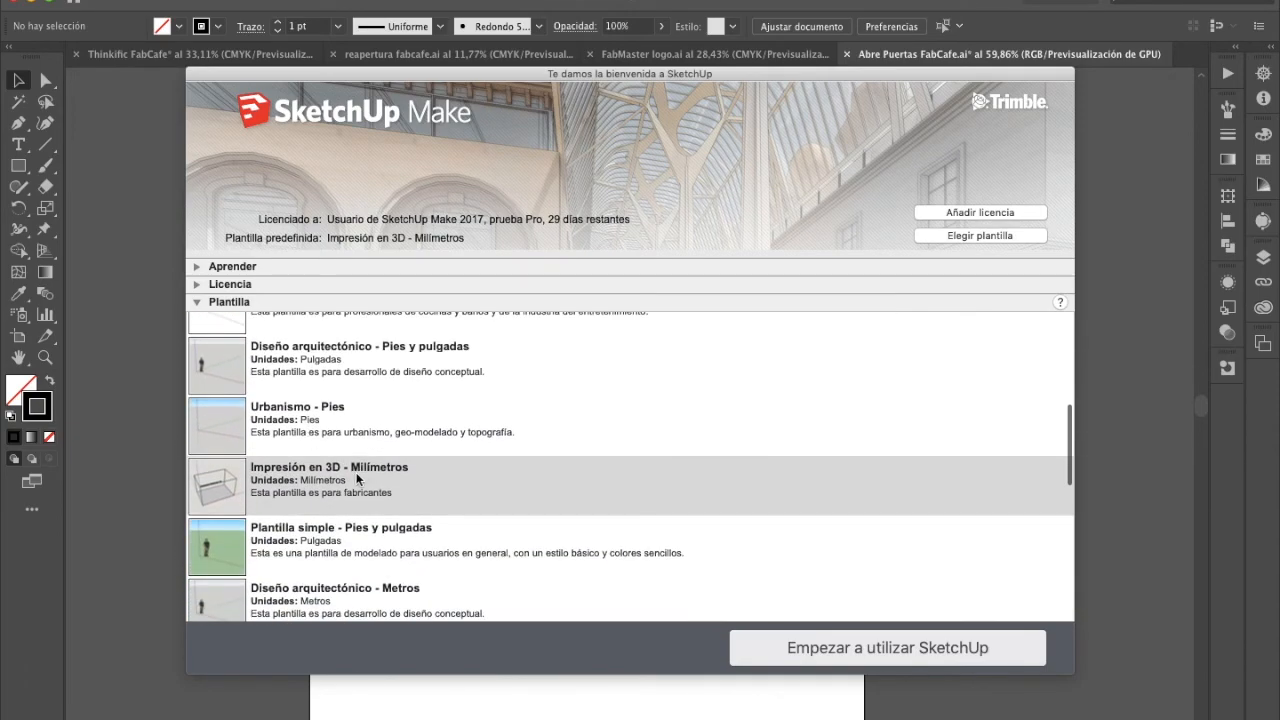
left_click(420, 485)
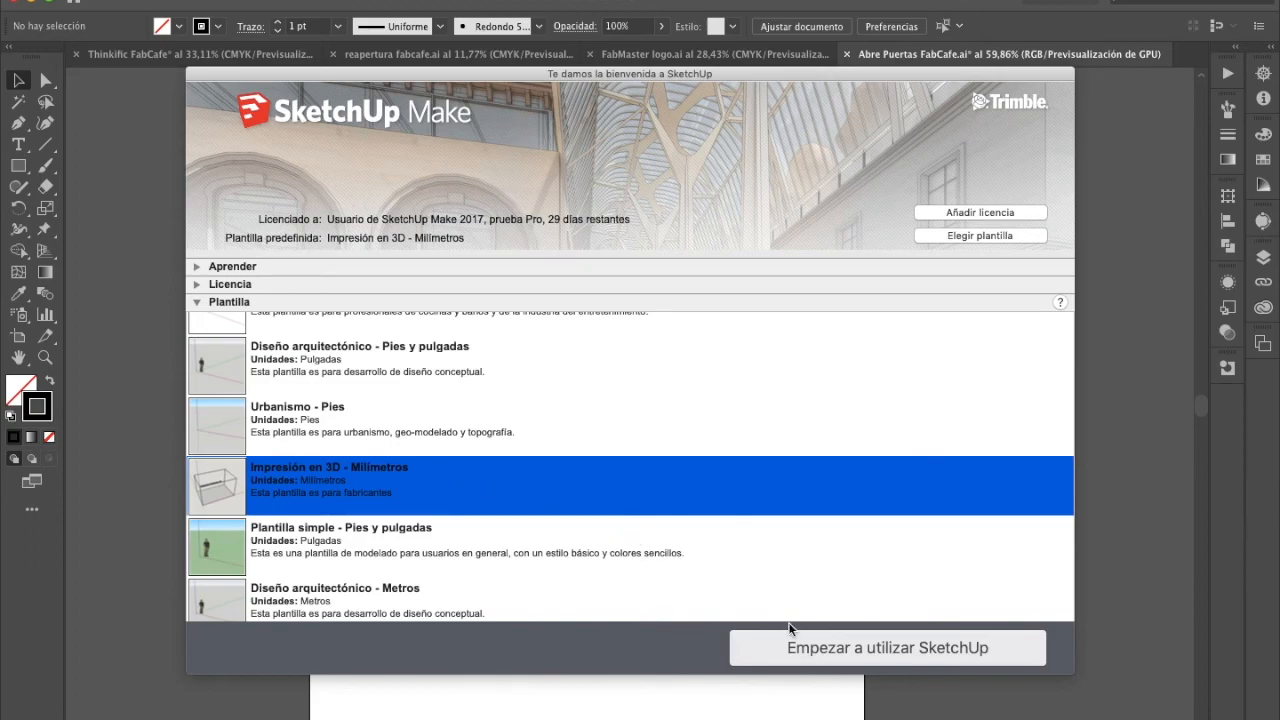
left_click(818, 650)
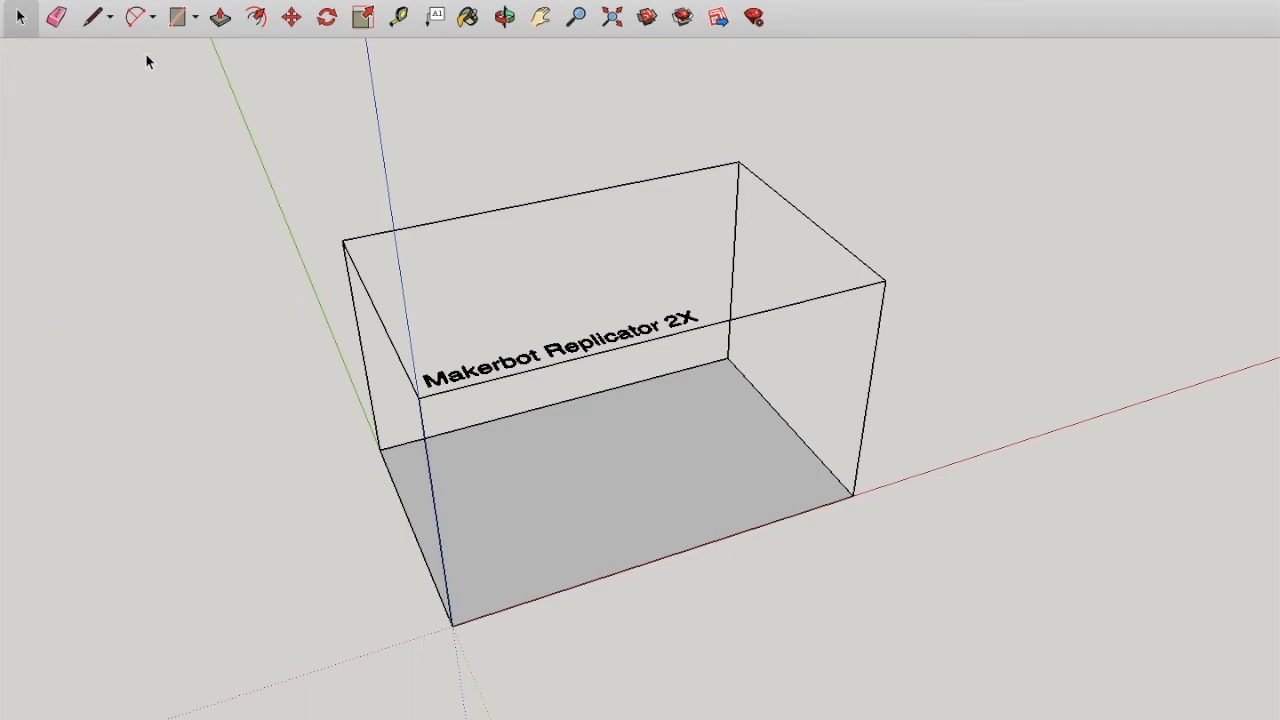
left_click(153, 18)
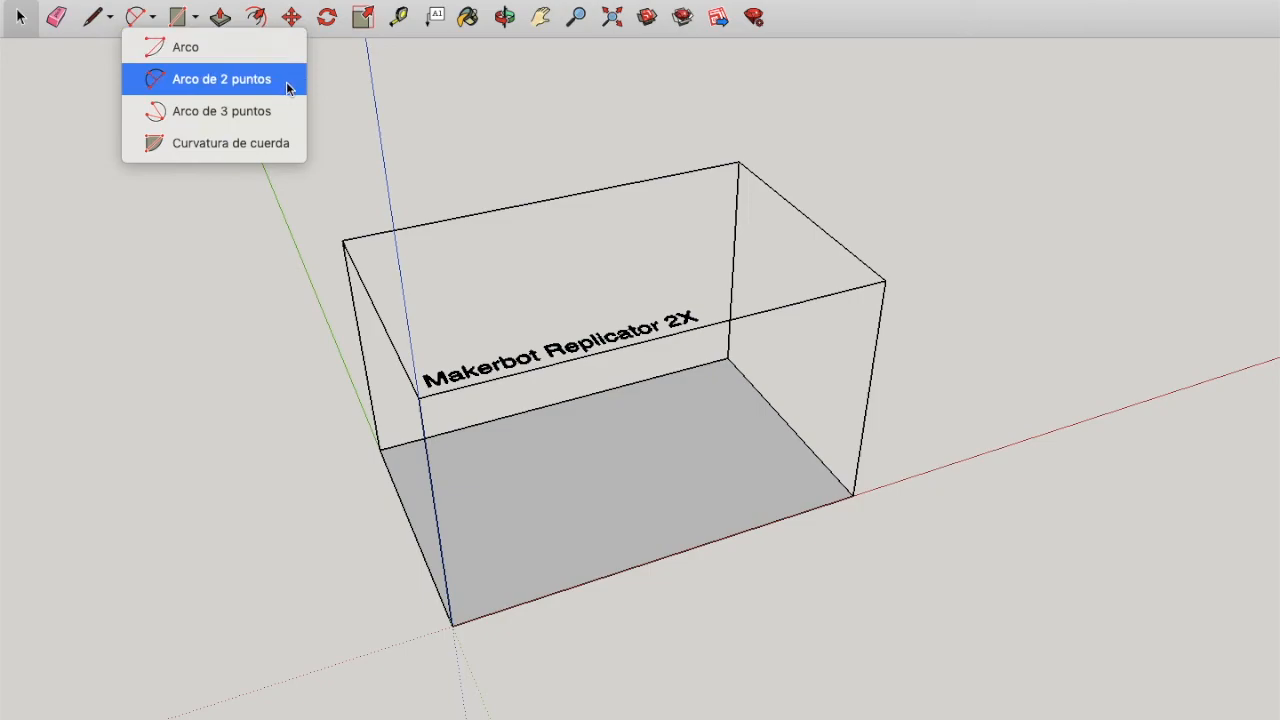
left_click(111, 19)
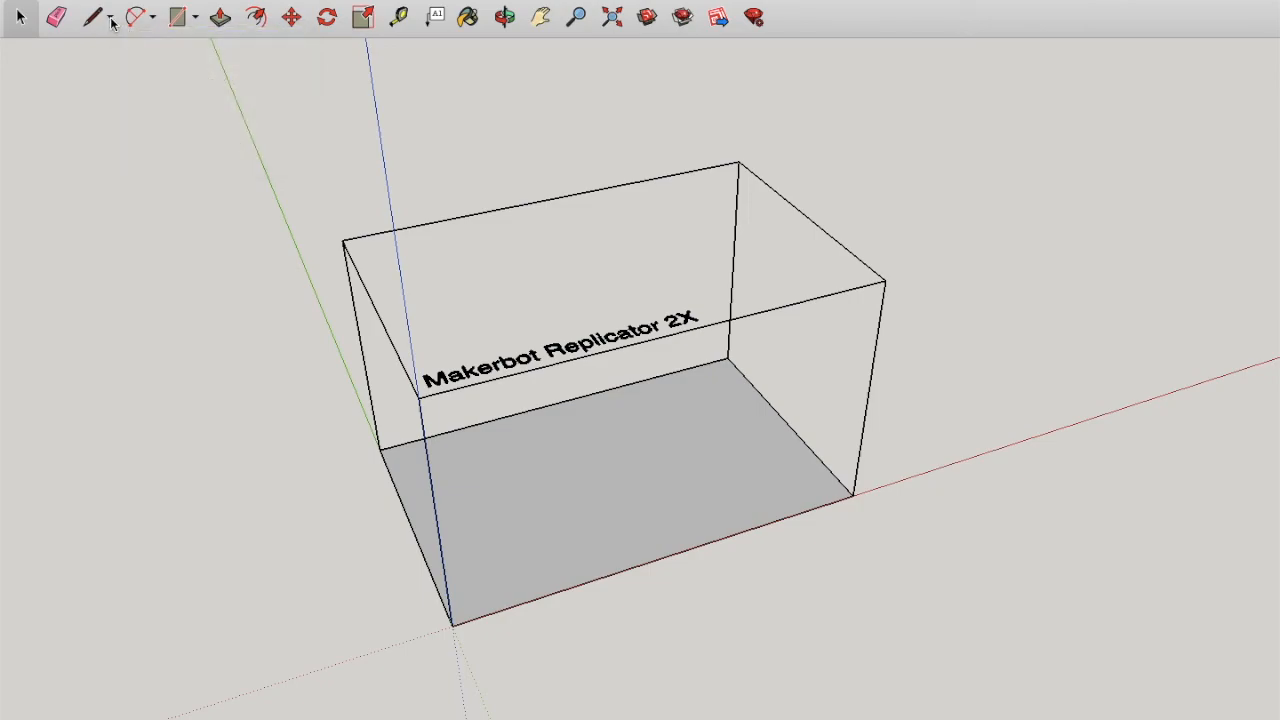
left_click(111, 19)
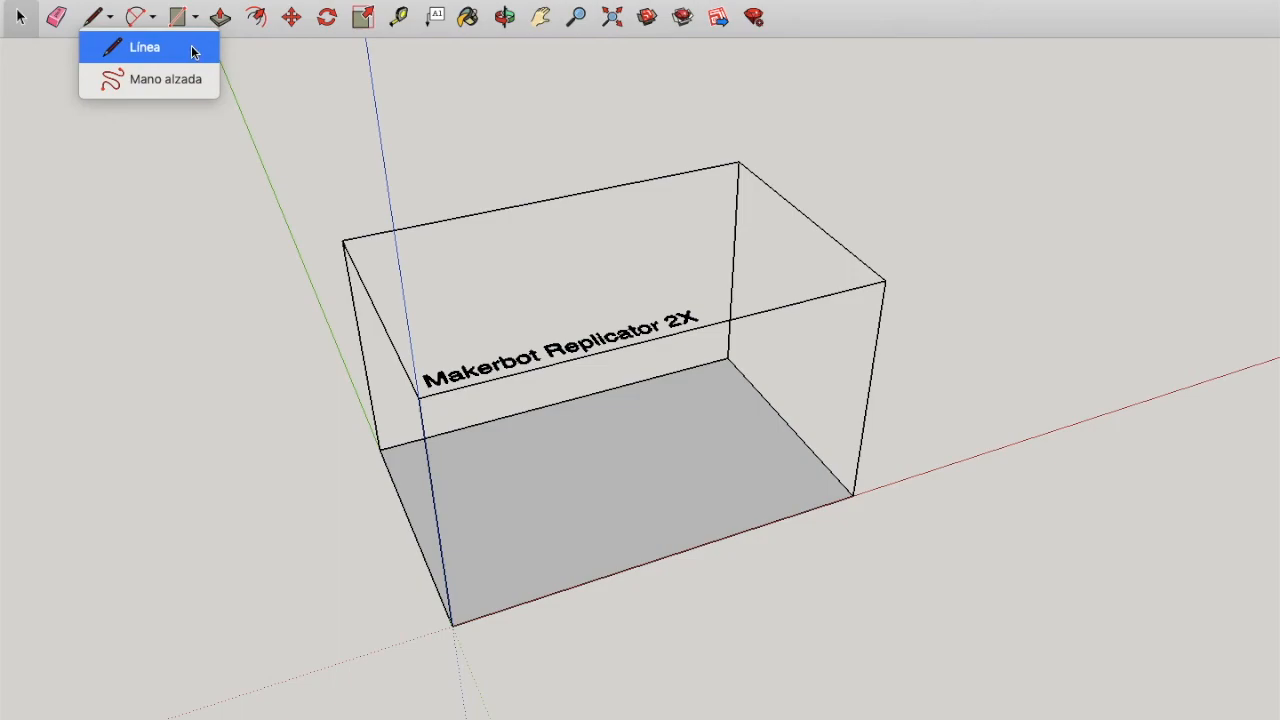
left_click(112, 21)
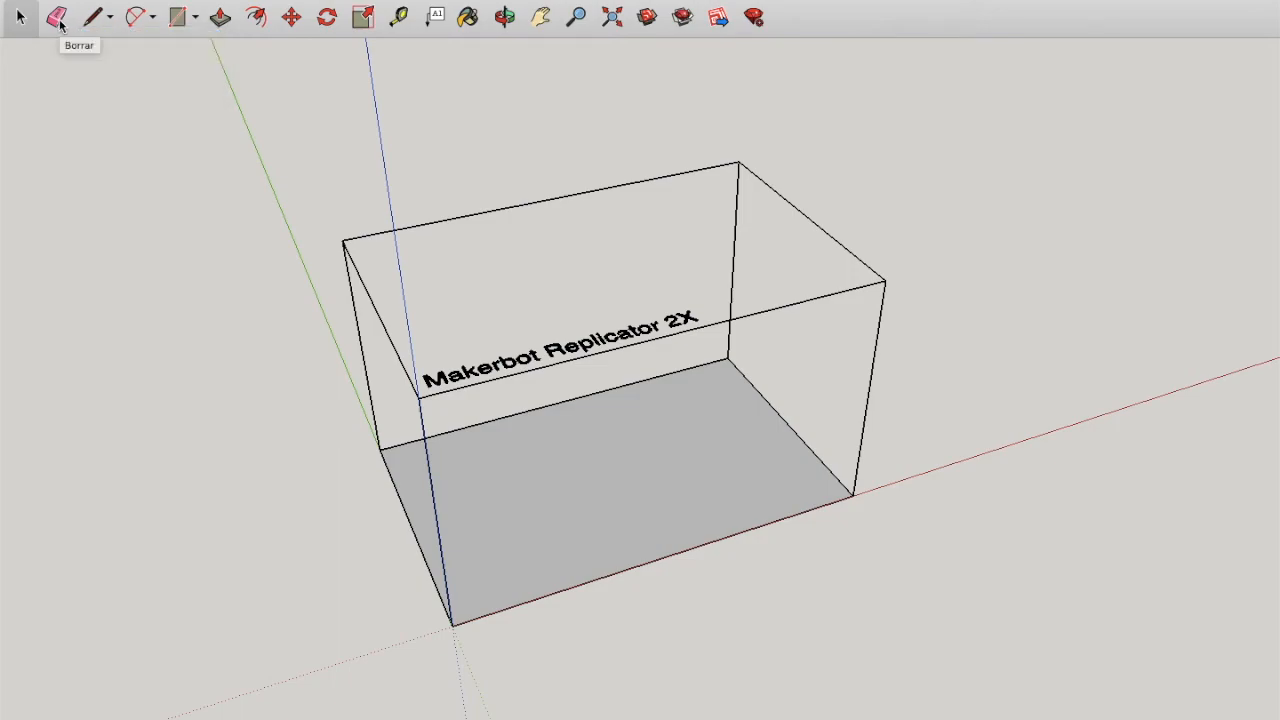
left_click(57, 19)
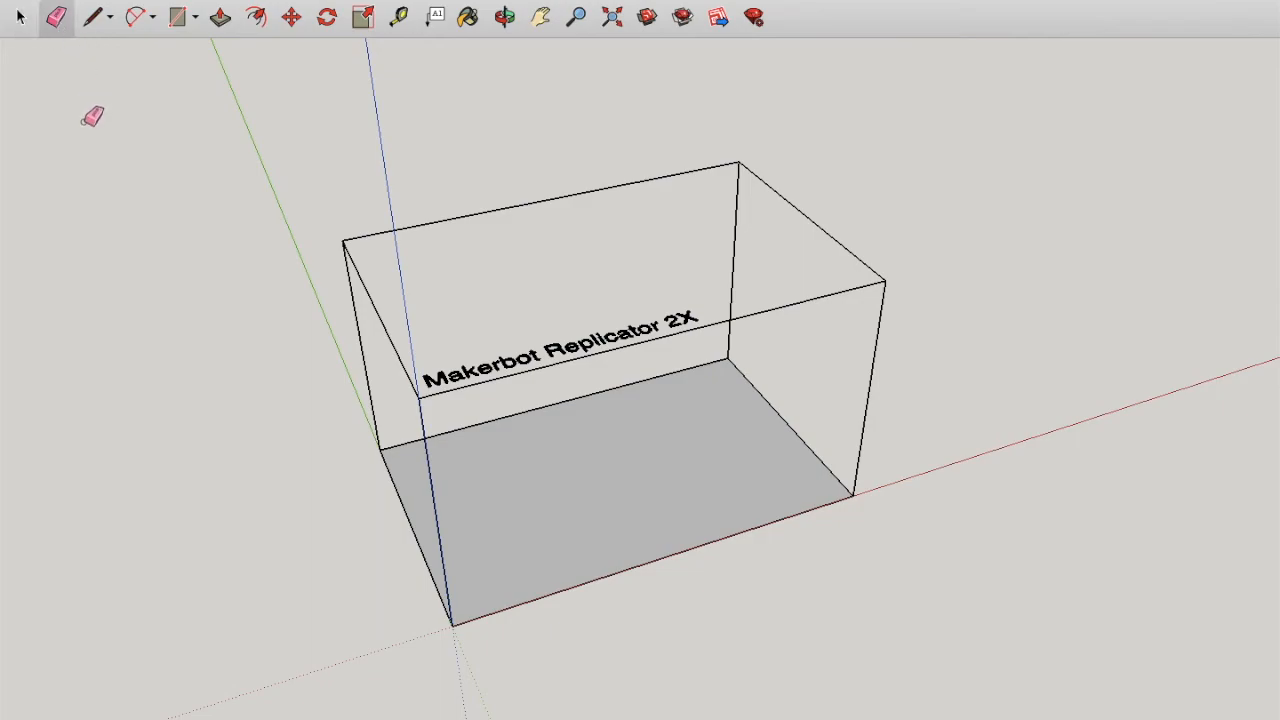
left_click(223, 19)
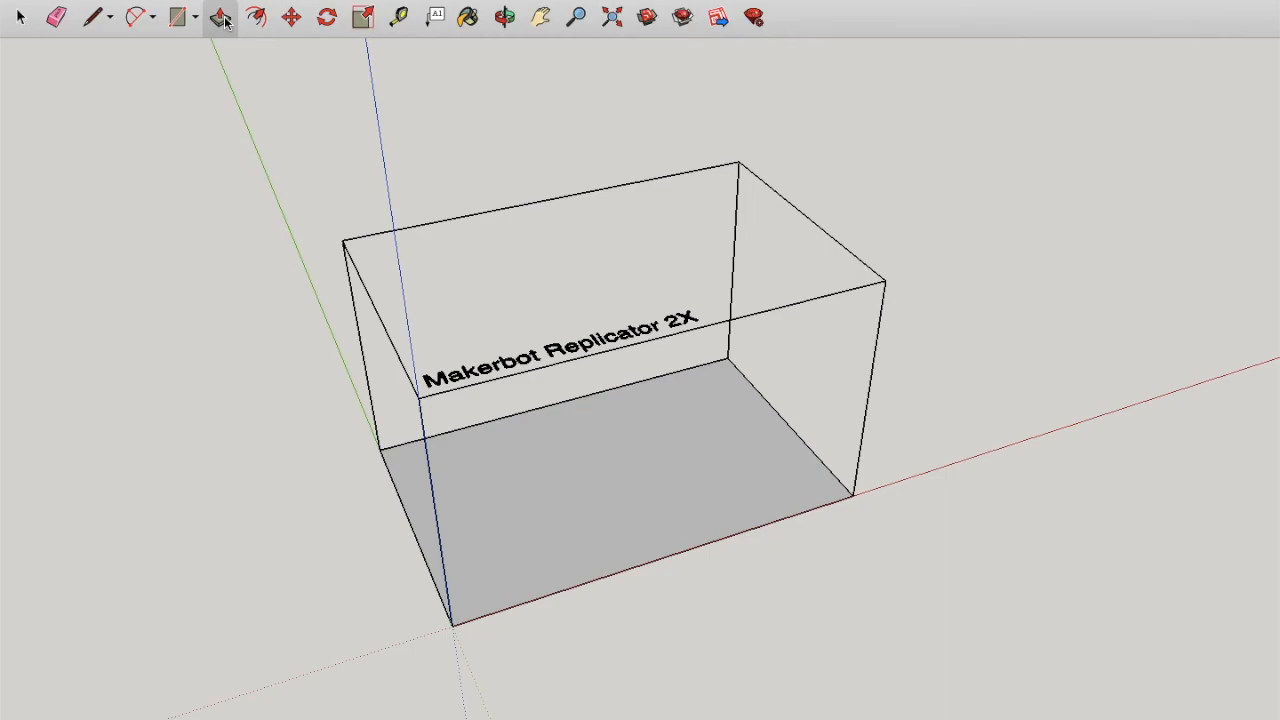
key("space")
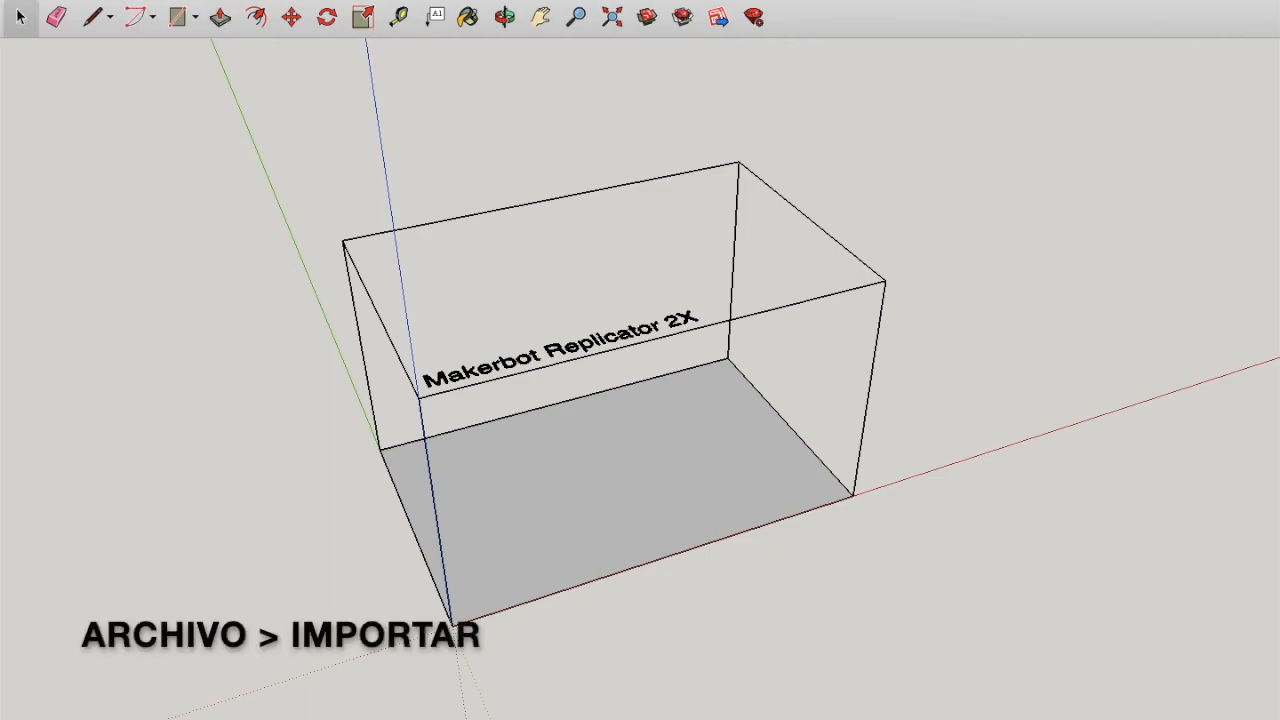
Step: Import the Abre Puertas FabCafe PNG as an image and place it over the base of the printer volume
left_click(146, 0)
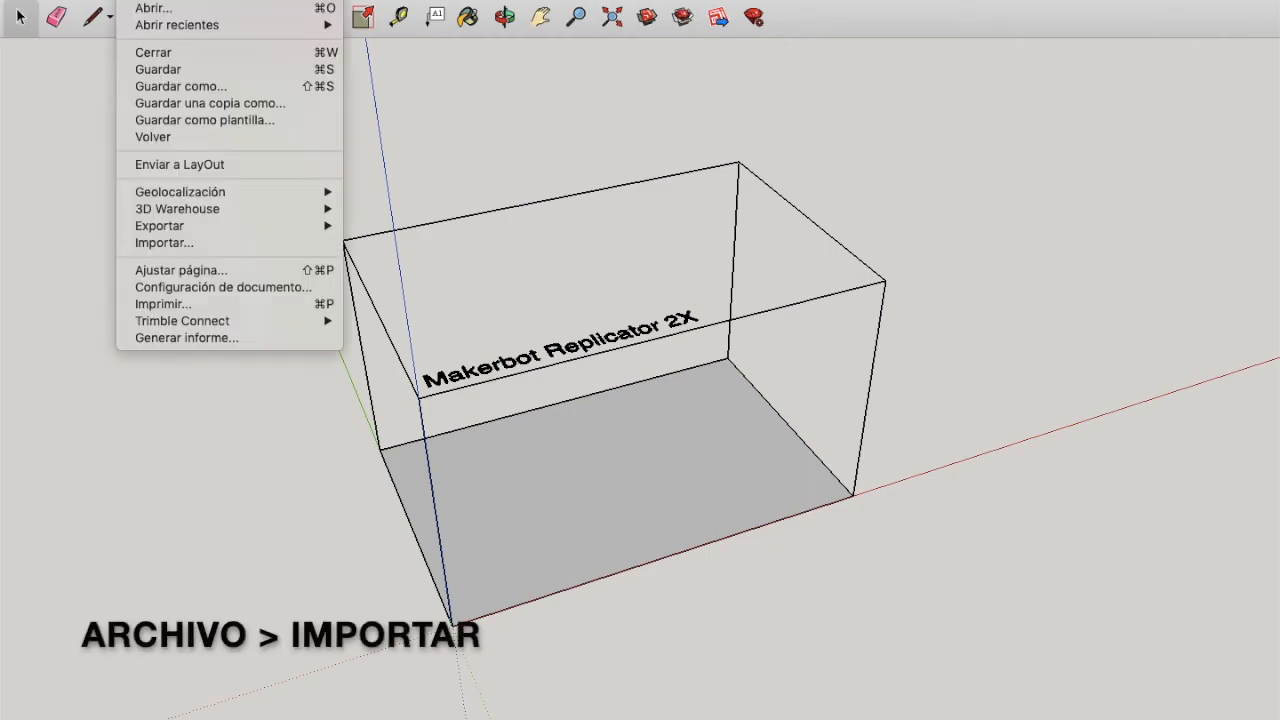
left_click(167, 243)
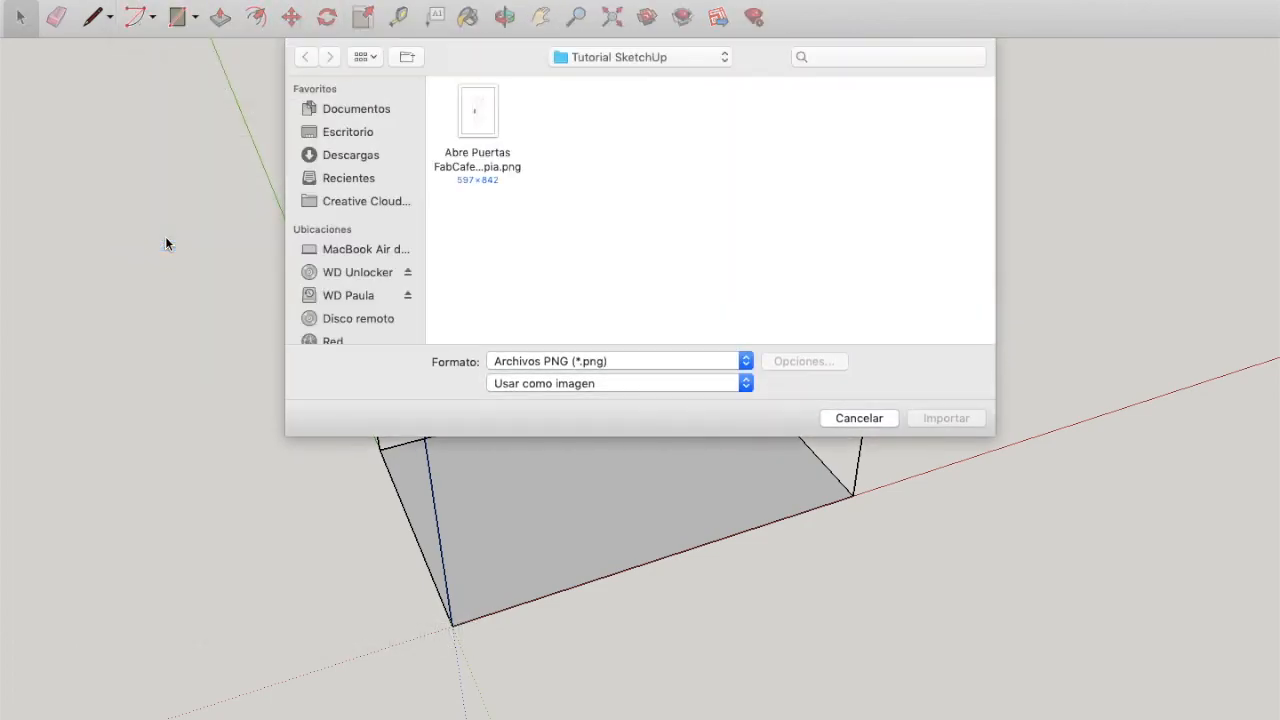
left_click(463, 112)
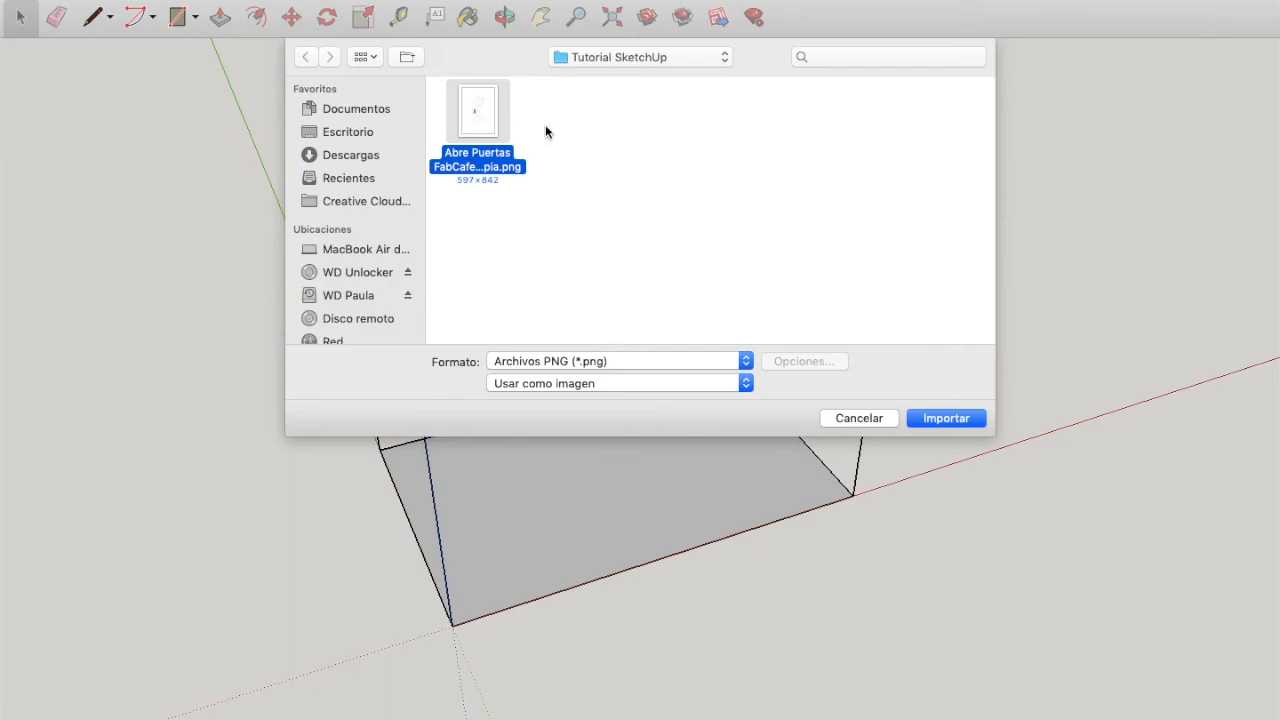
left_click(945, 418)
left_click(617, 490)
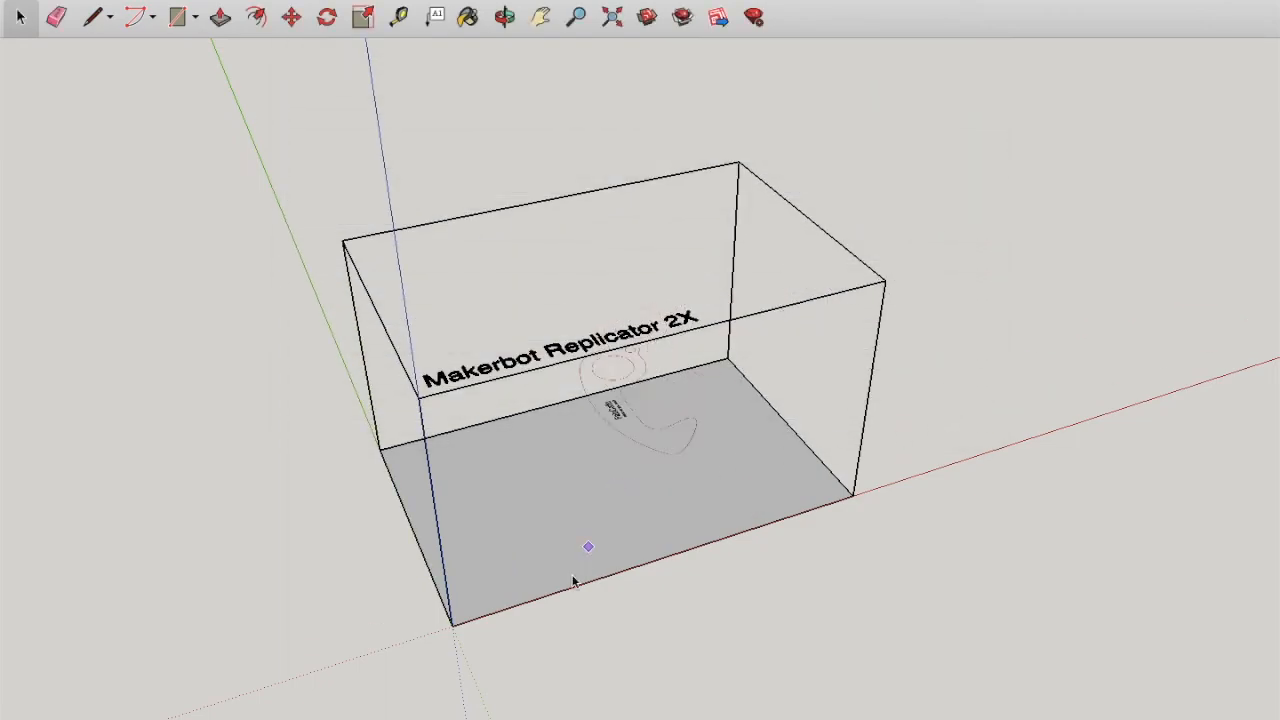
left_click(546, 652)
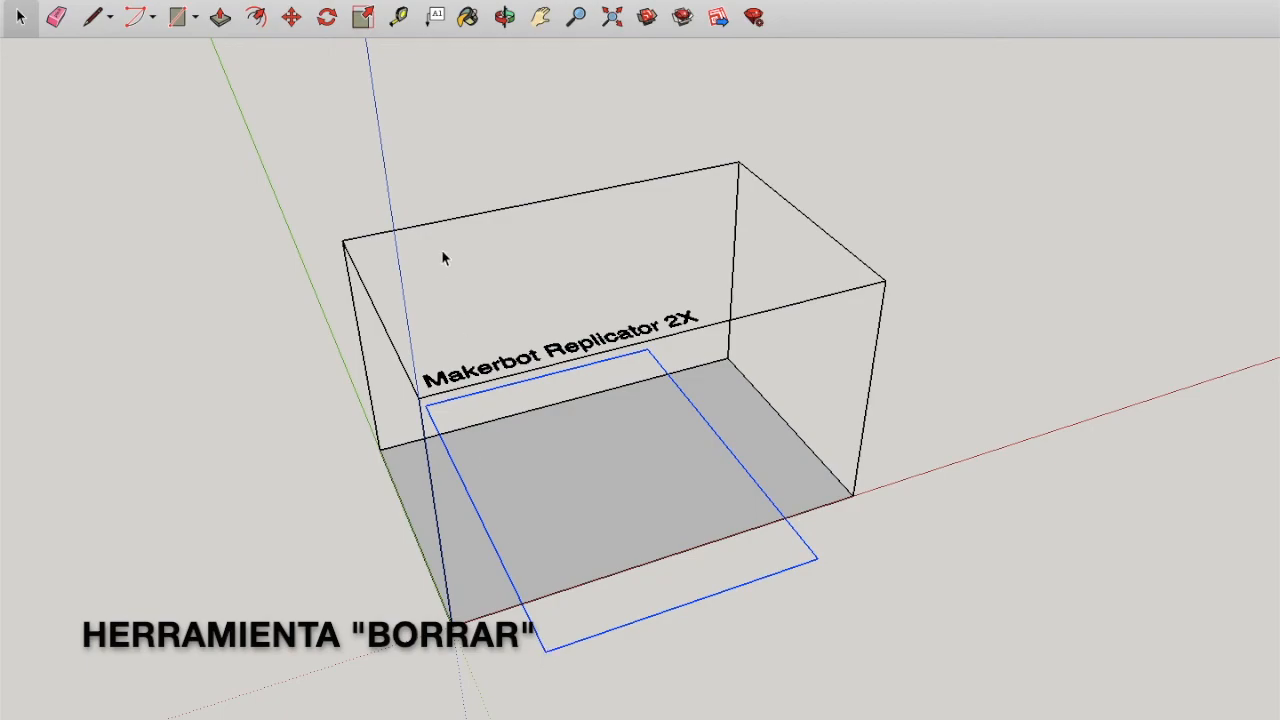
Step: Erase the Makerbot Replicator 2X build volume, leaving only the imported image
left_click(56, 16)
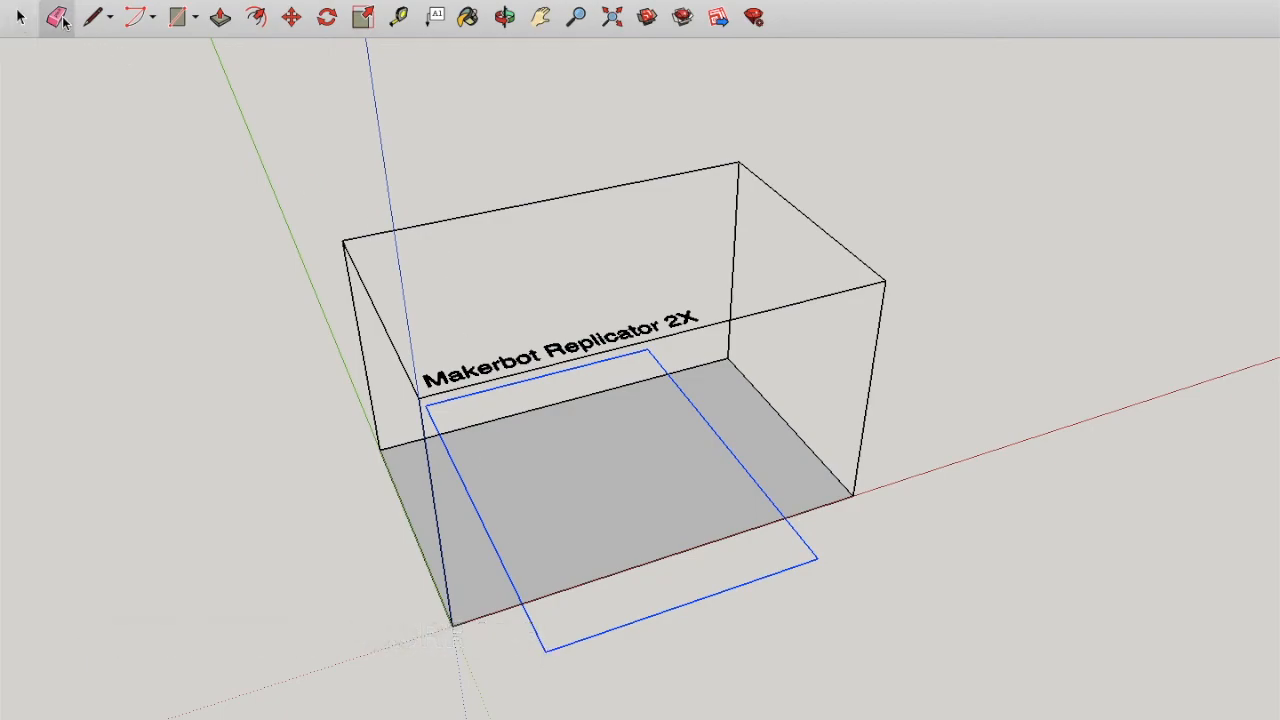
left_click(730, 358)
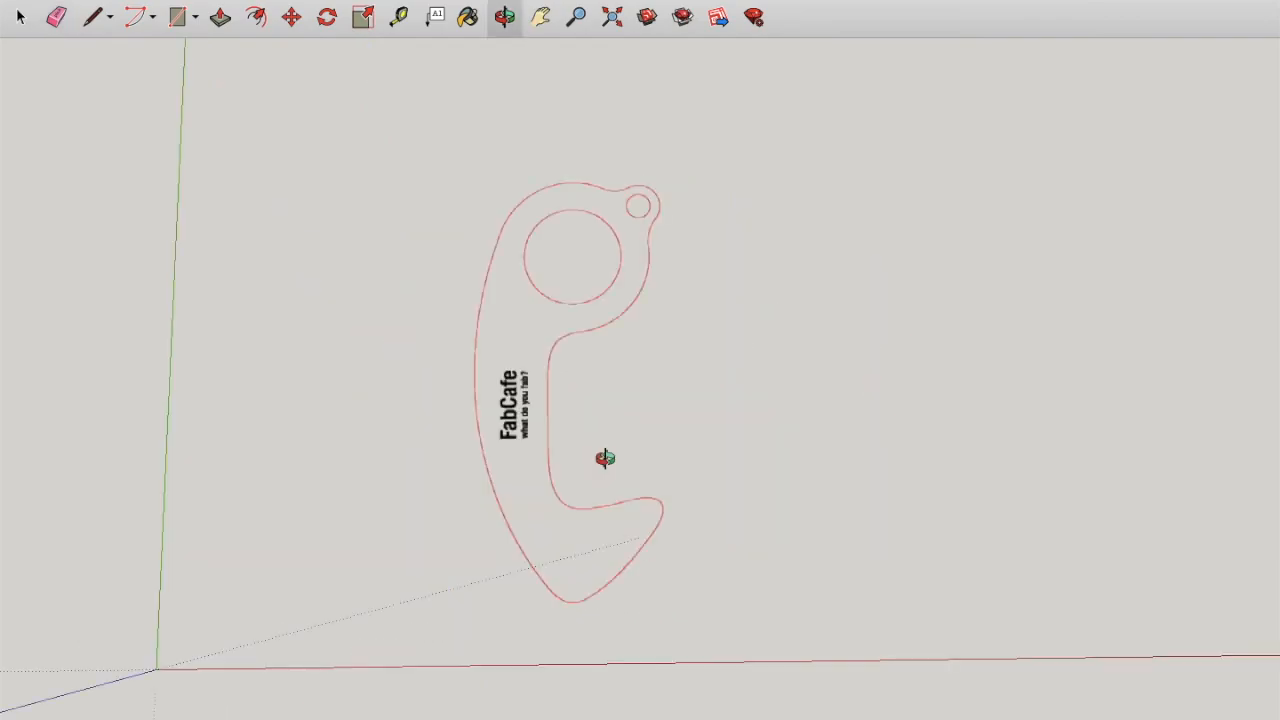
Step: Trace the large finger hole of the imported outline as a full circle with the Arc tool, centred in the hole
scroll(605, 458, "up", 5)
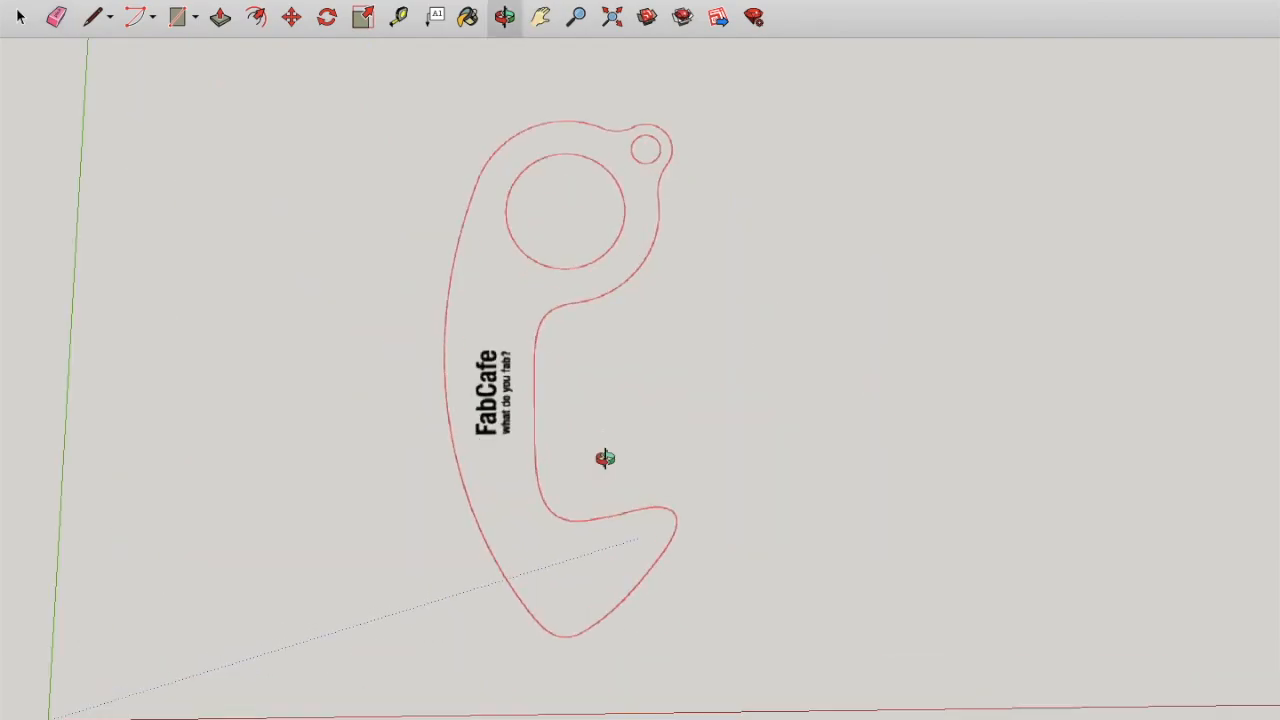
left_click(540, 17)
left_click_drag(586, 106, 636, 347)
scroll(586, 244, "down", 2)
scroll(586, 243, "up", 5)
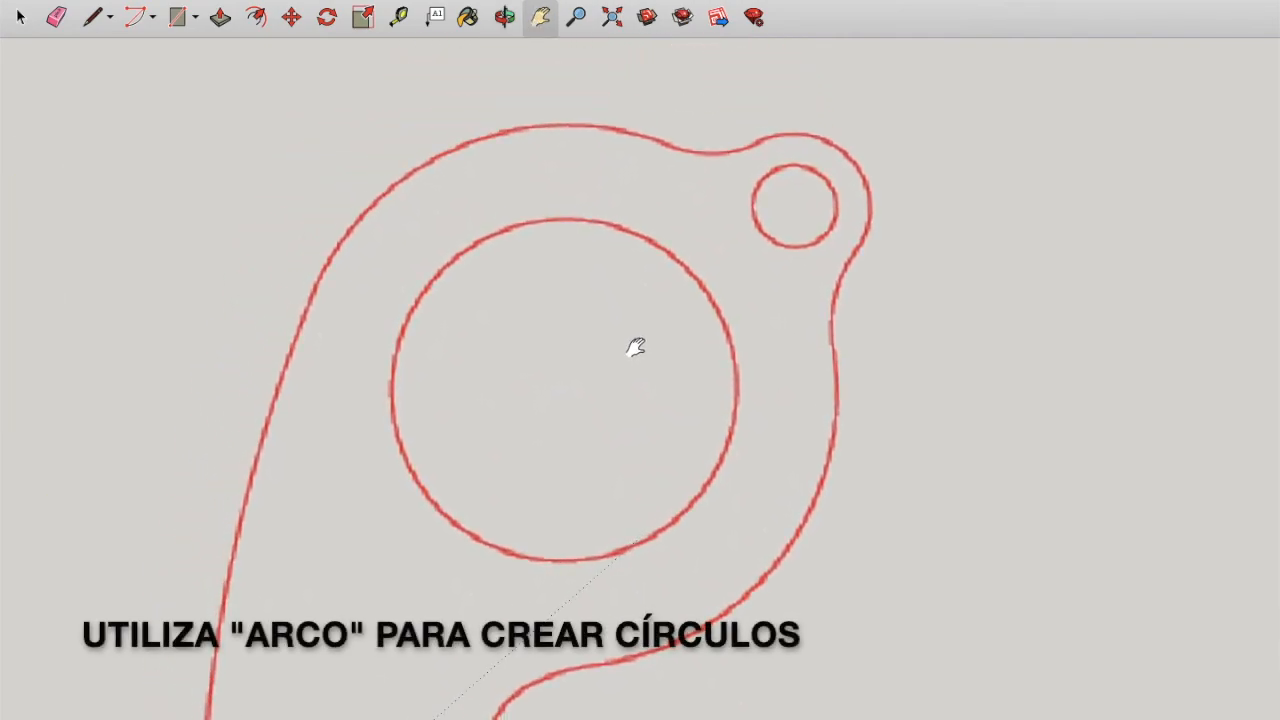
left_click(152, 20)
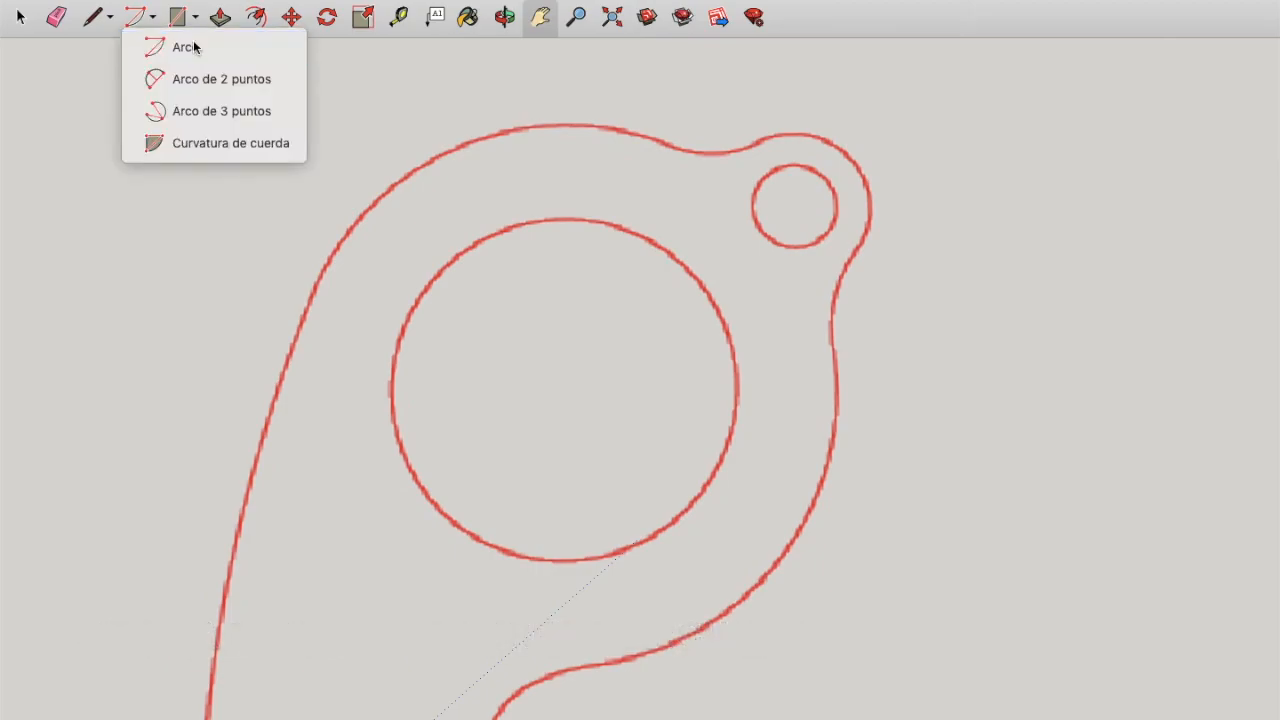
left_click(190, 47)
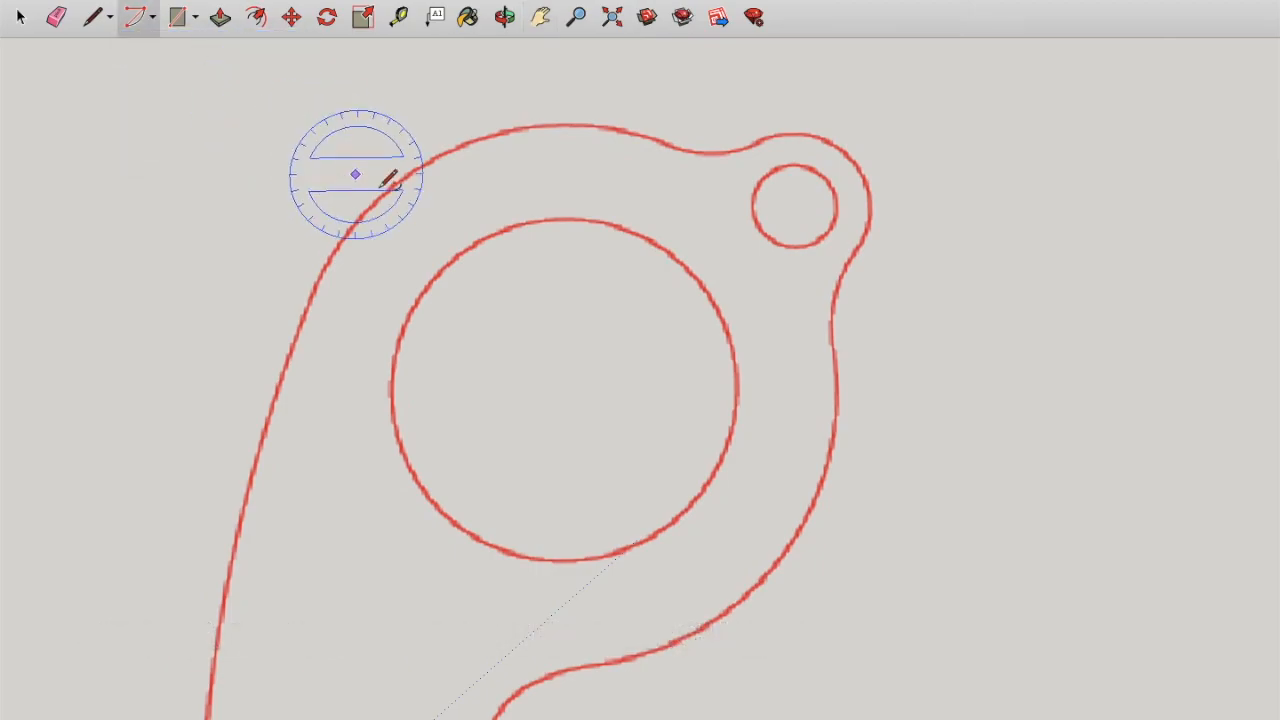
left_click(560, 385)
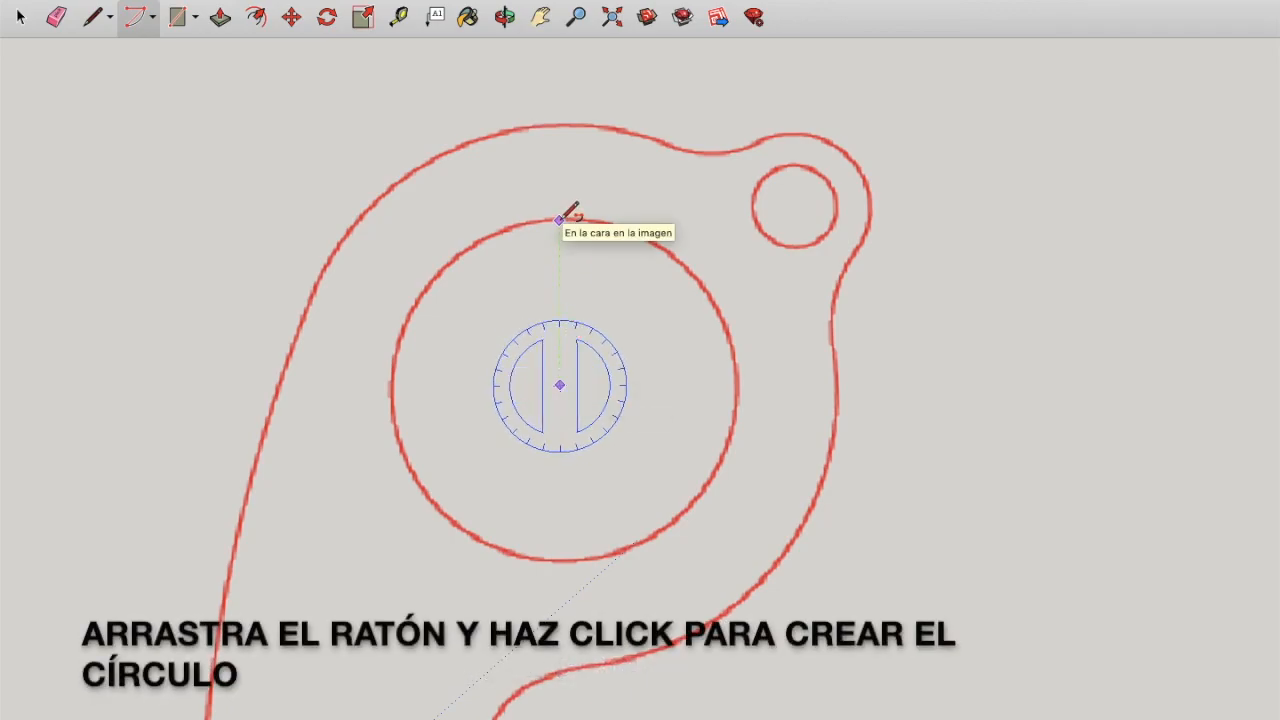
left_click(559, 220)
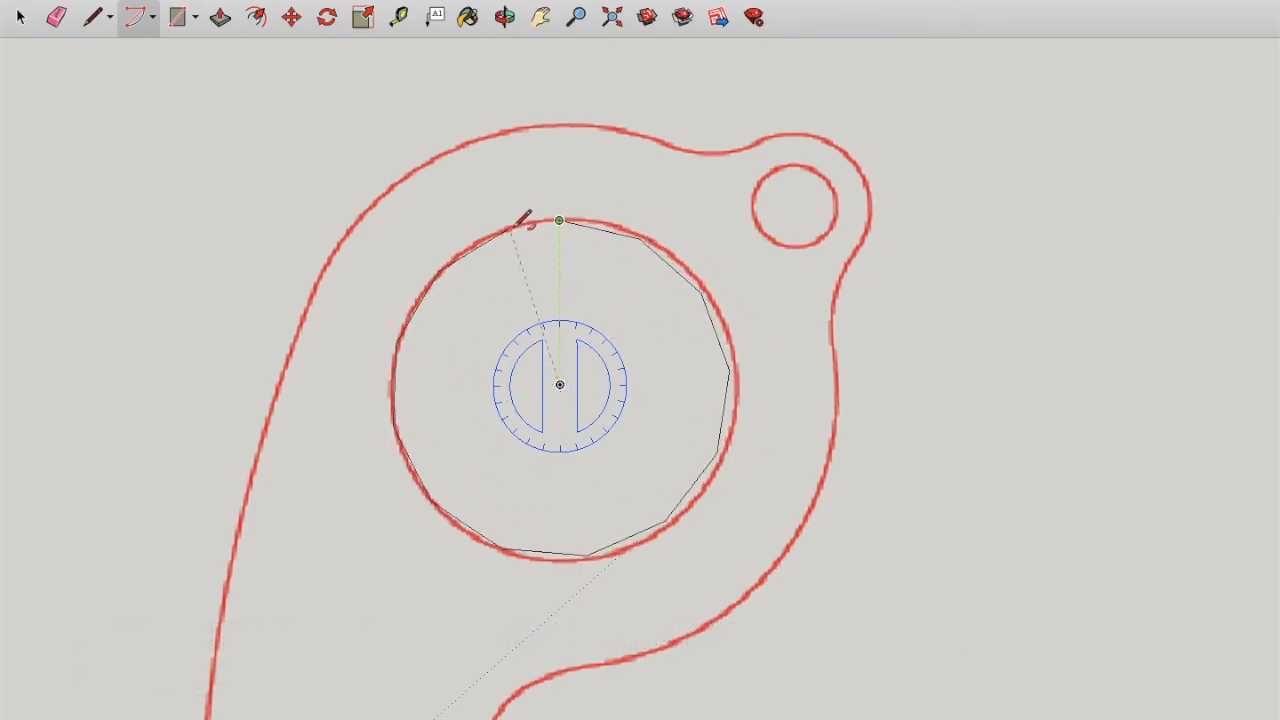
left_click(559, 220)
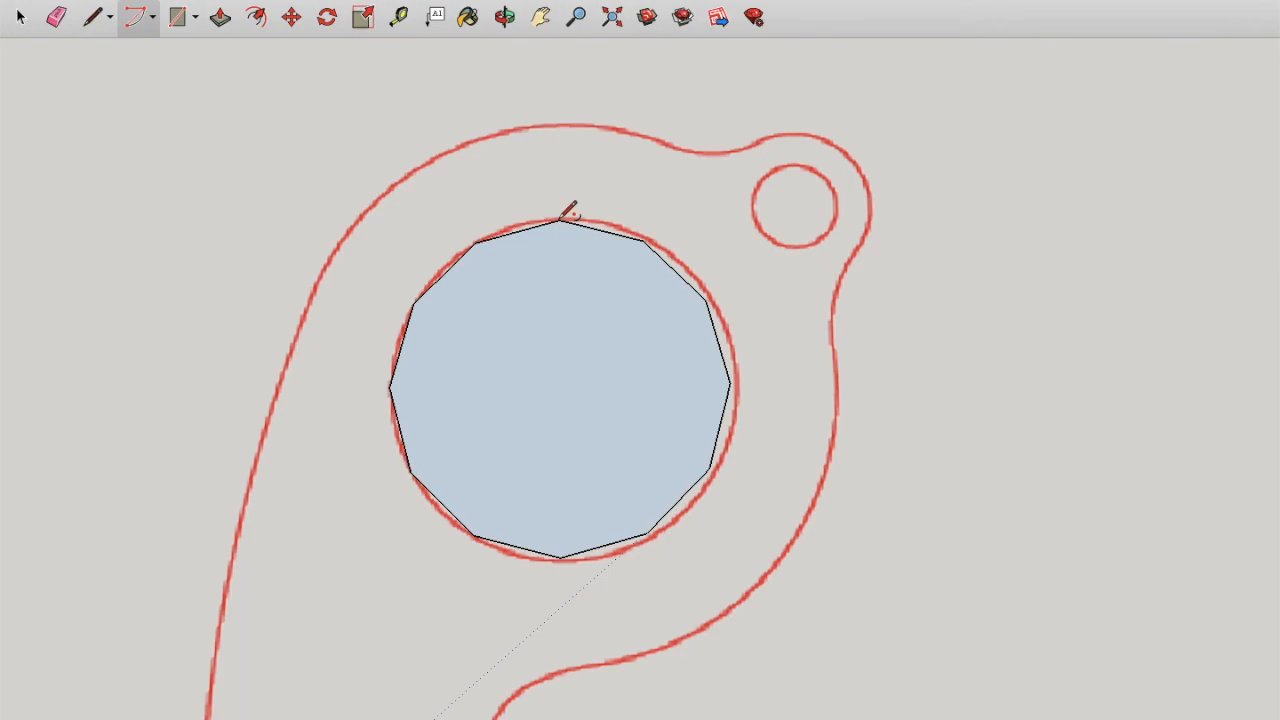
Step: Draw a full-circle arc concentric with the large hole, reaching the outer outline of the opener's head
left_click(560, 384)
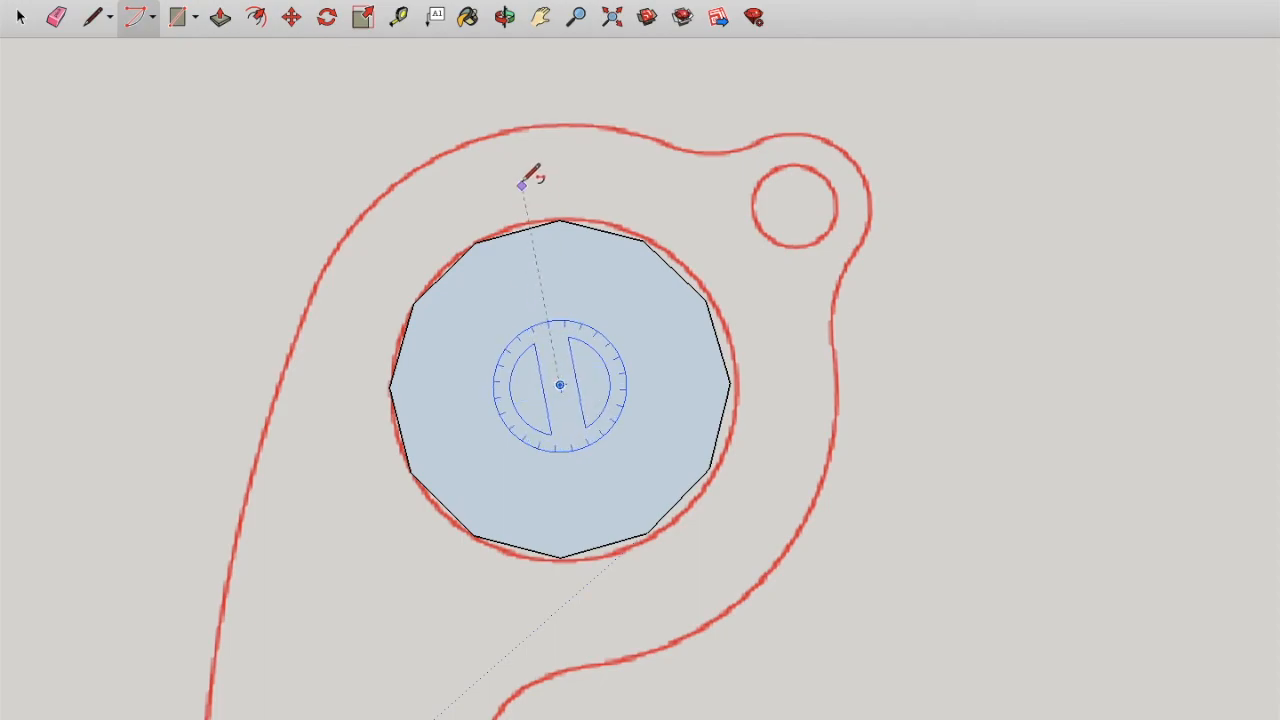
left_click(518, 127)
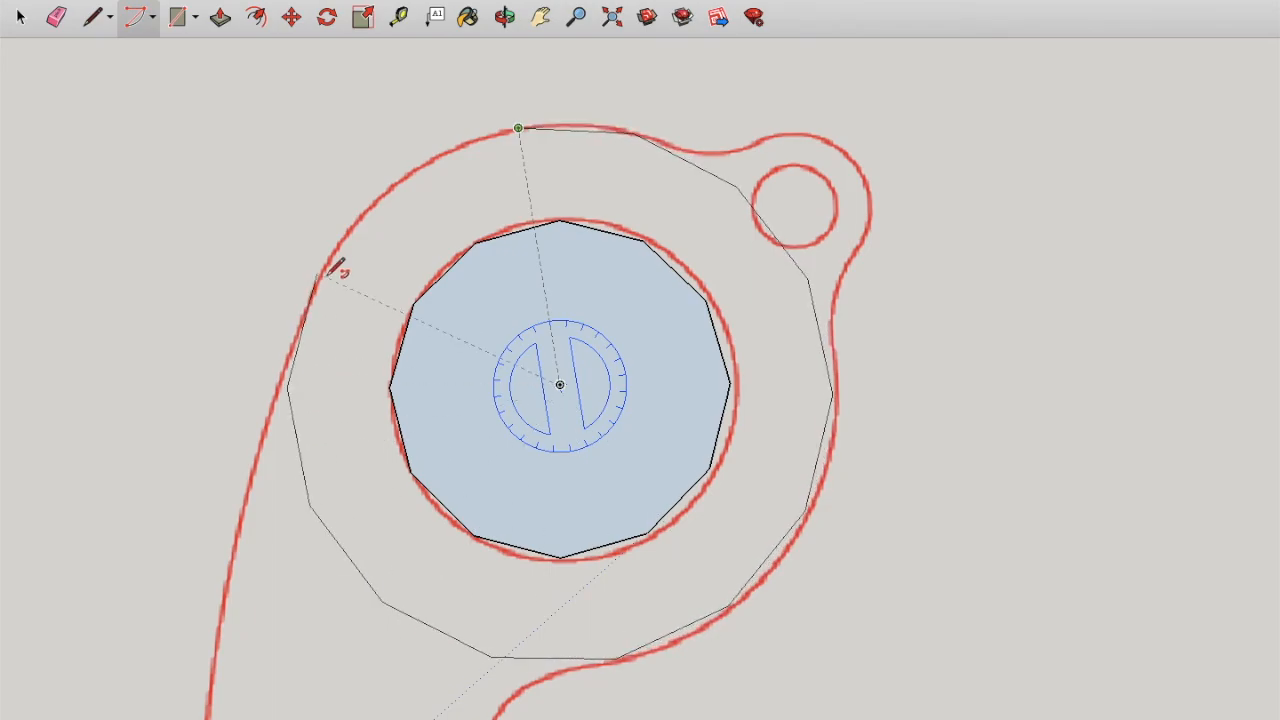
left_click(519, 128)
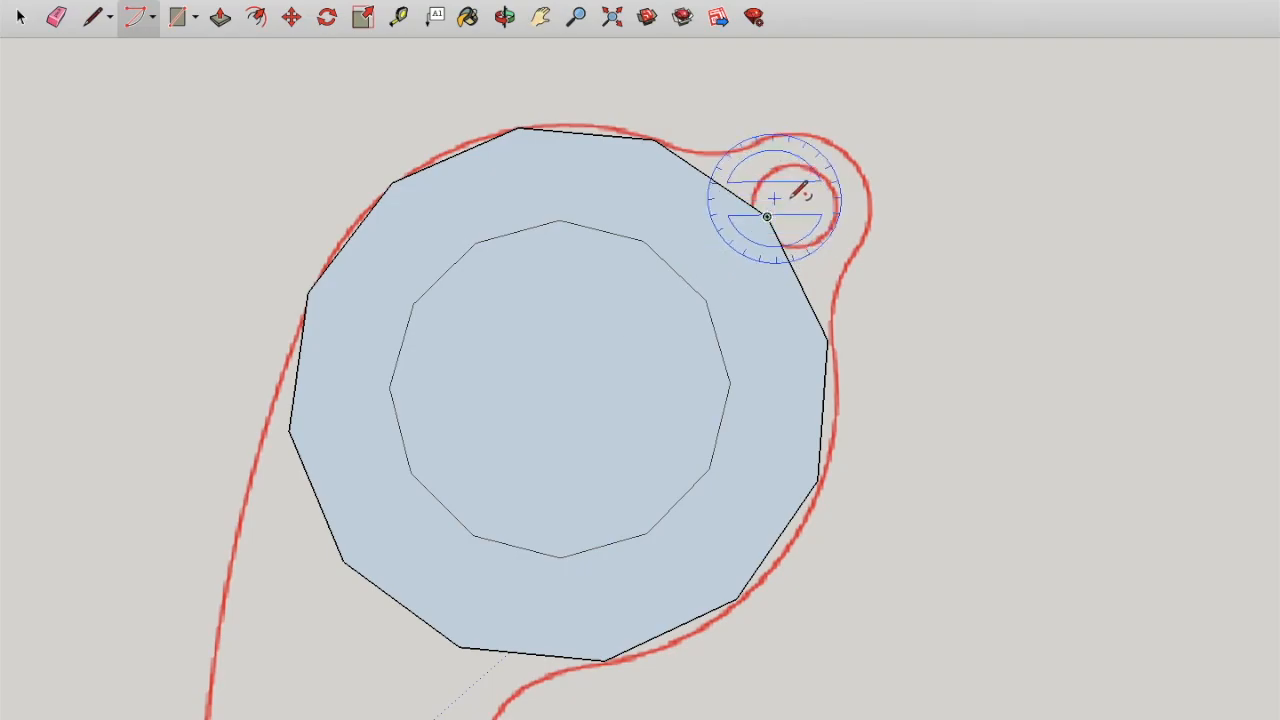
Step: Trace the small keyring hole as a full circle with the Arc tool, centred in the hole
scroll(767, 216, "up", 6)
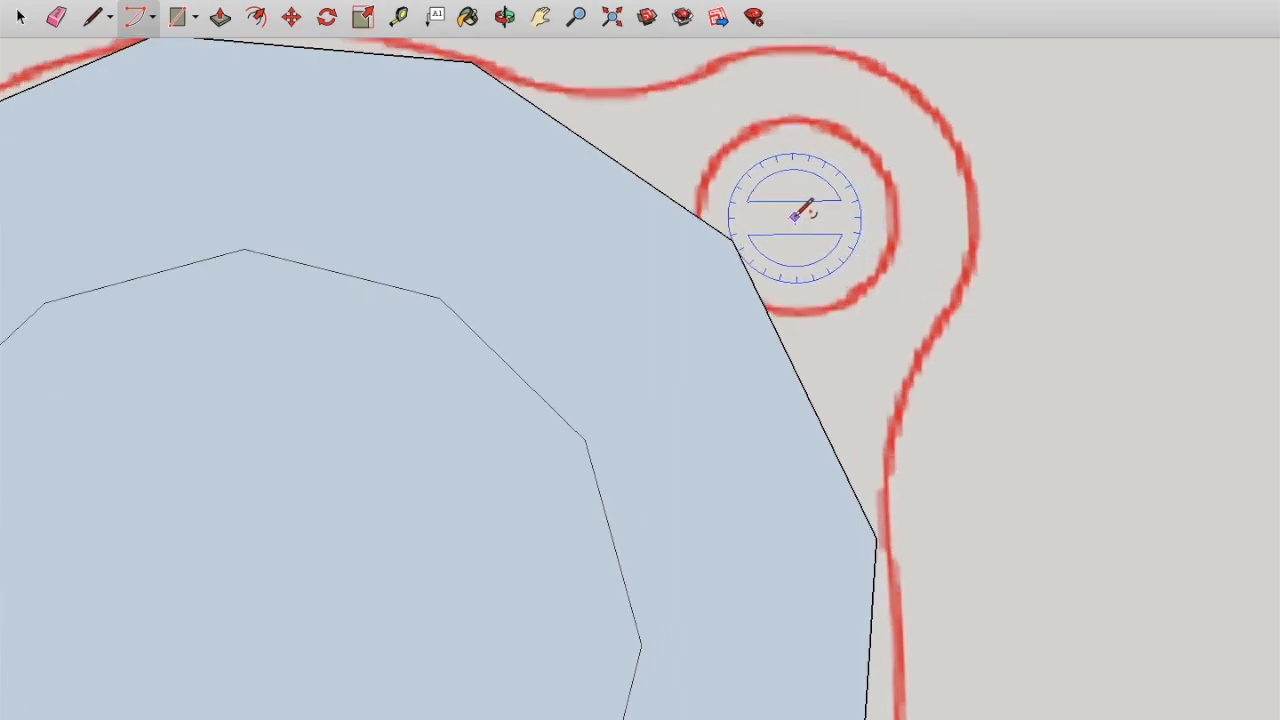
left_click(798, 215)
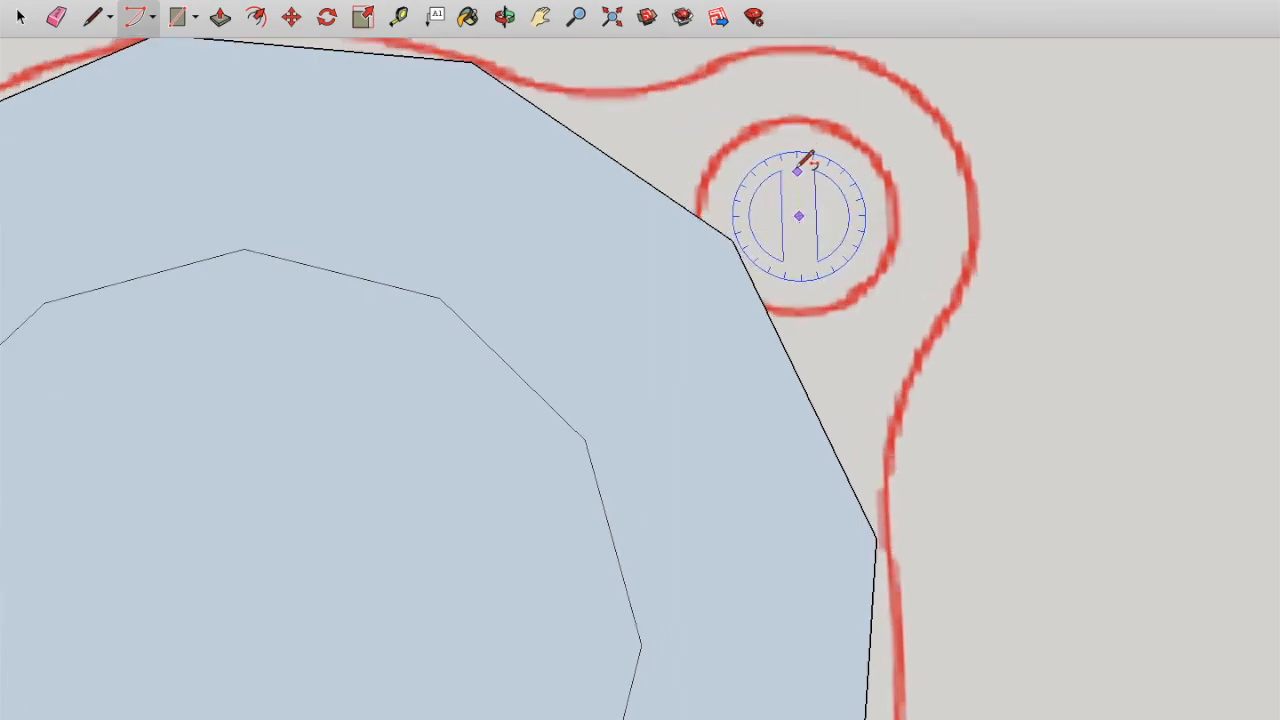
left_click(796, 119)
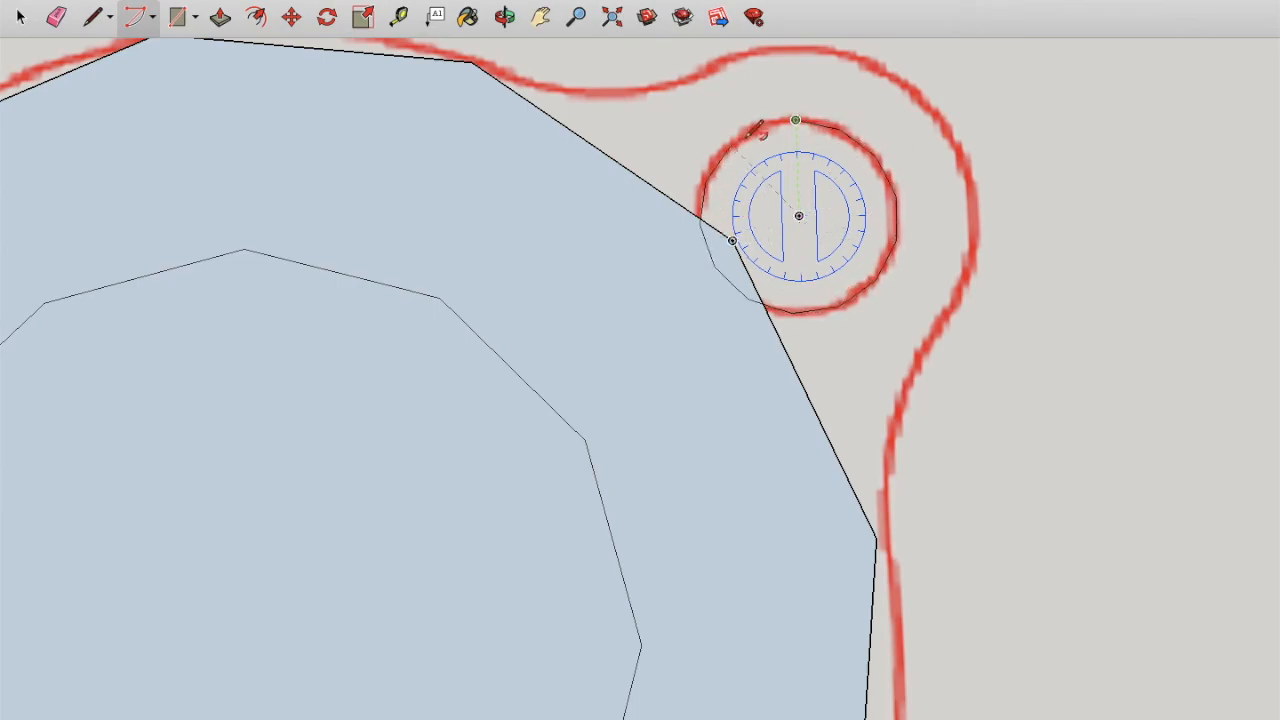
left_click(796, 119)
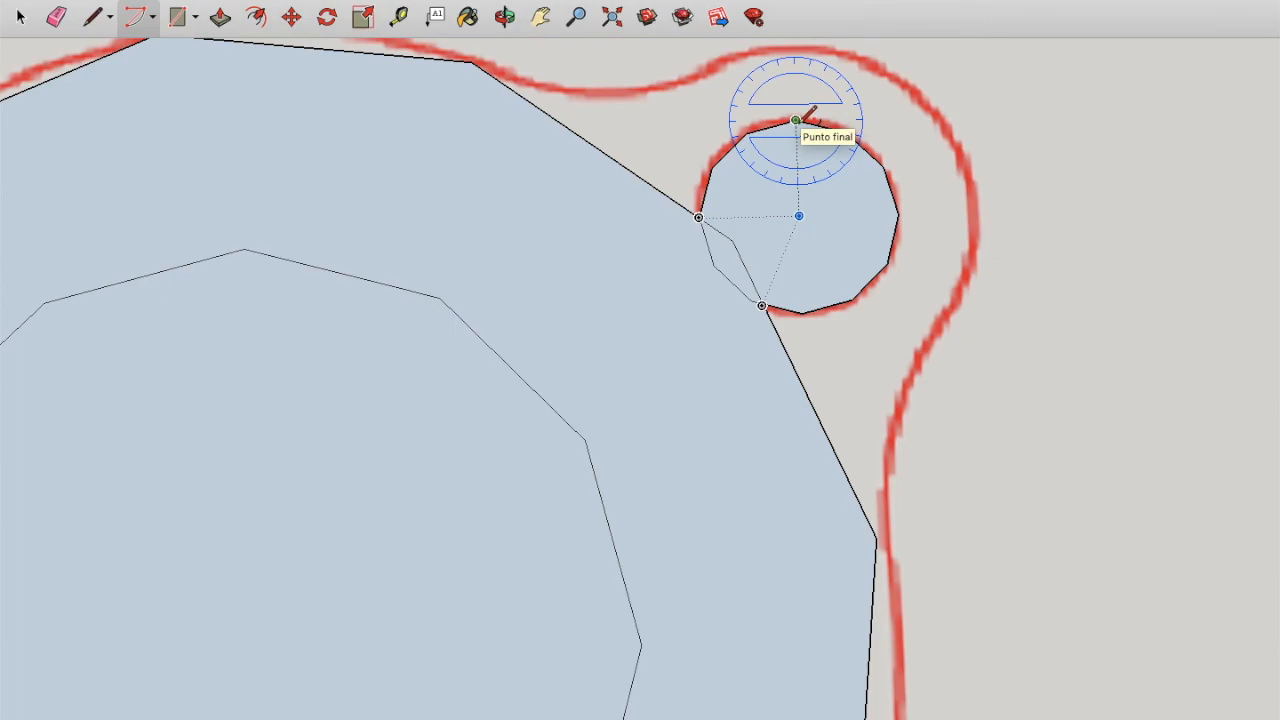
Step: Draw a full-circle arc concentric with the keyring hole, reaching the outer outline of the keyring lug
left_click(798, 215)
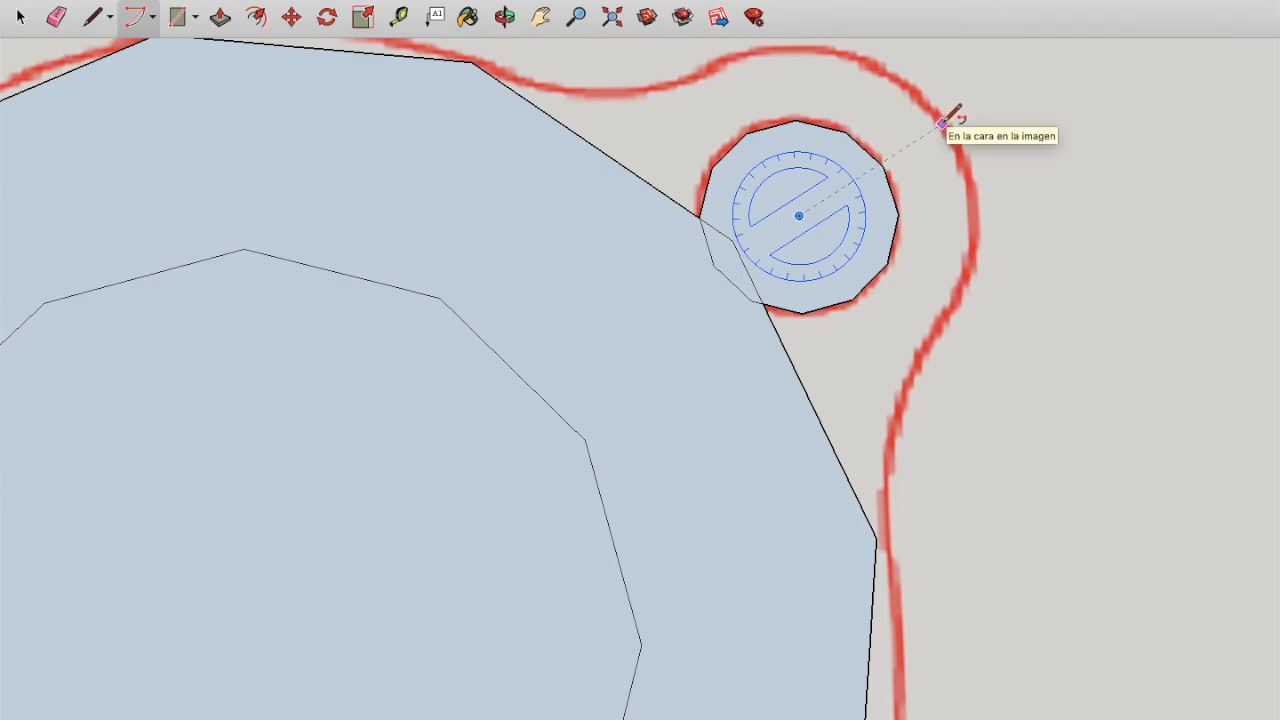
left_click(942, 123)
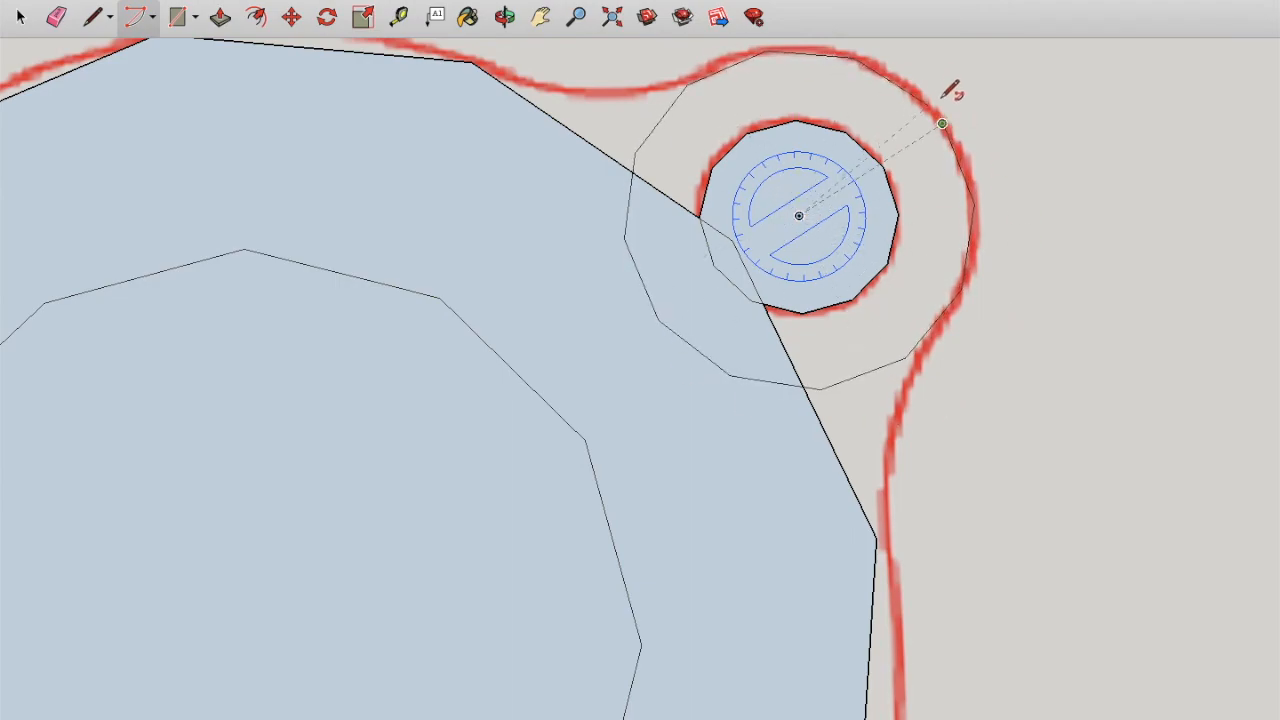
left_click(944, 122)
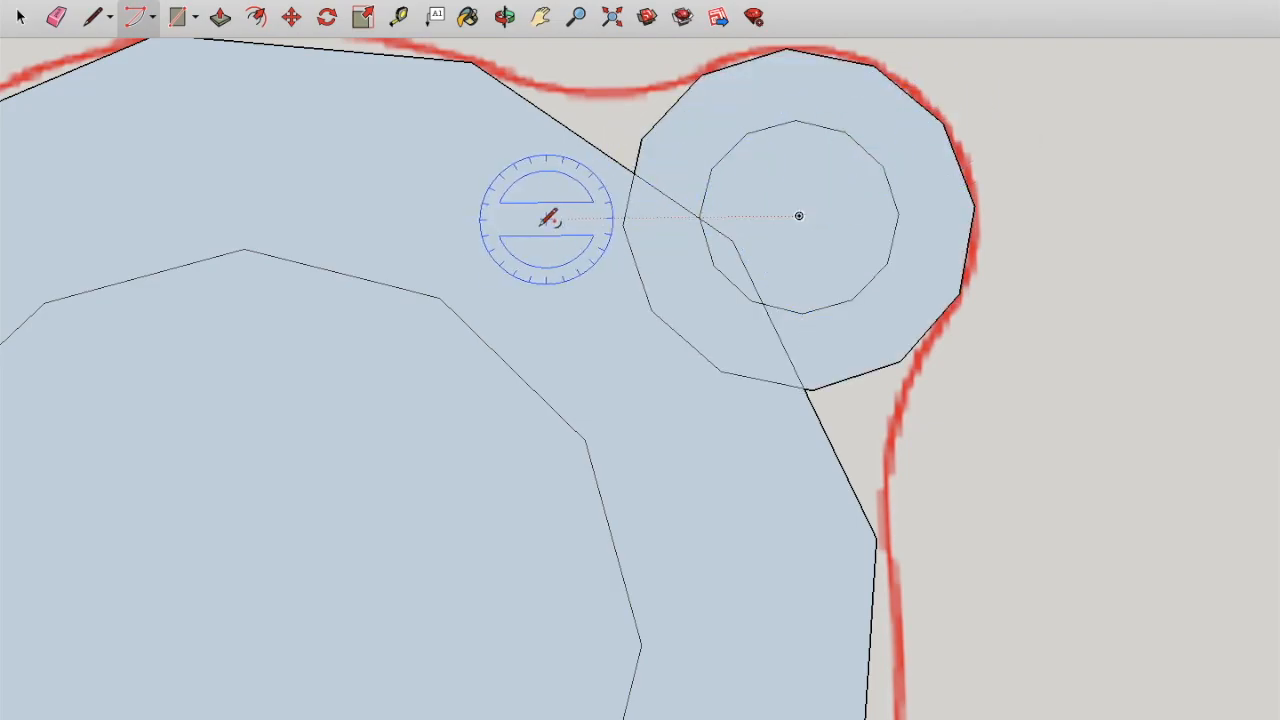
Step: Draw a two-point arc along the concave curve joining the top of the head to the keyring lug
scroll(523, 214, "up", 1)
scroll(525, 220, "down", 3)
scroll(528, 221, "down", 2)
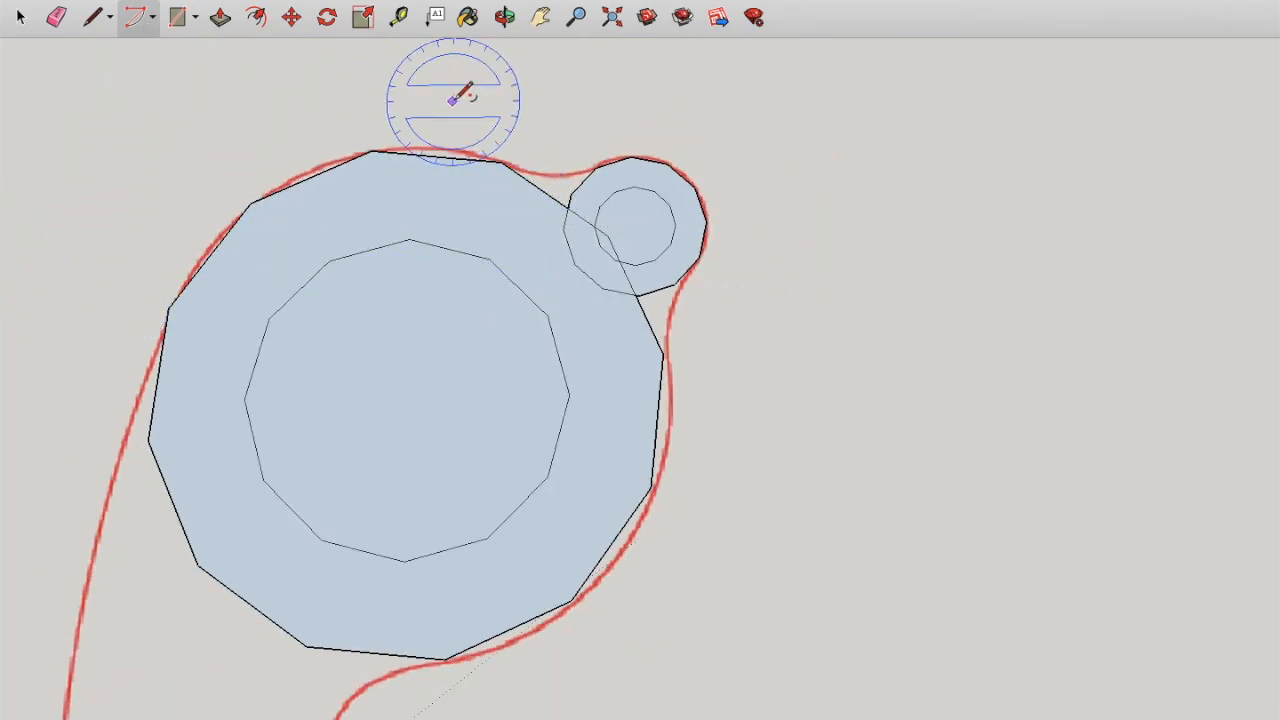
scroll(543, 143, "down", 2)
scroll(545, 150, "up", 4)
scroll(543, 155, "up", 3)
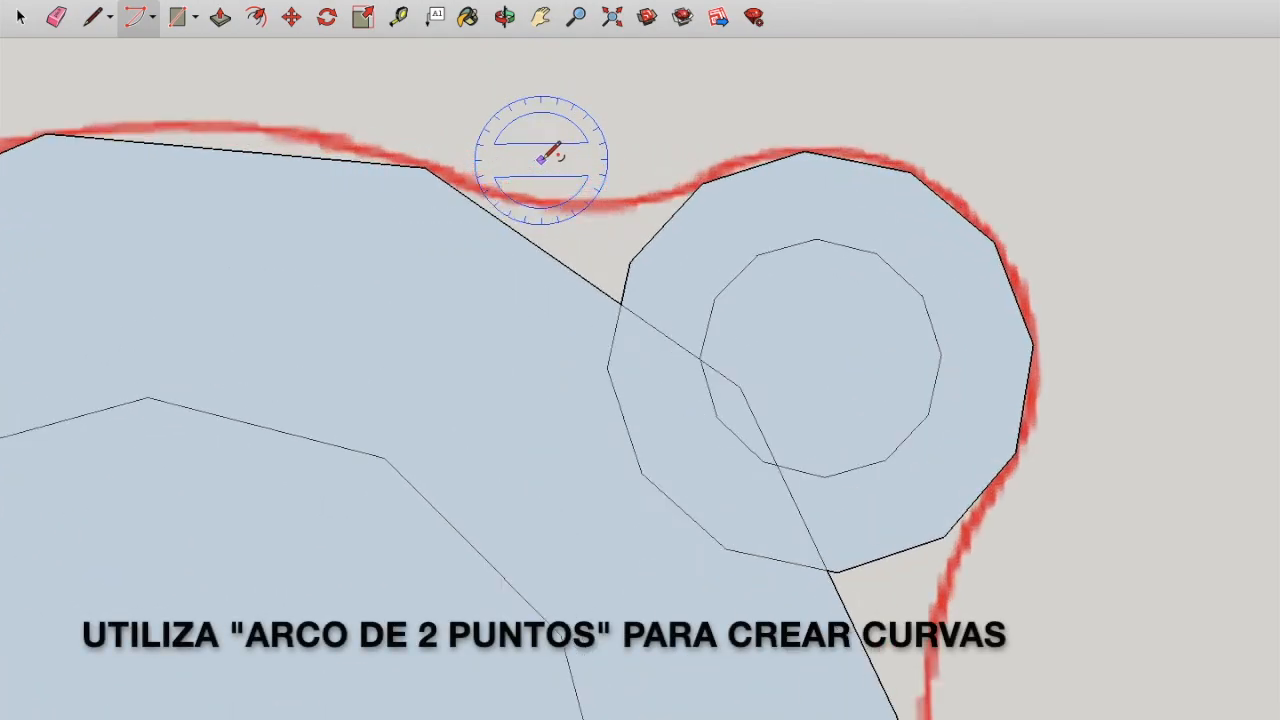
left_click(153, 20)
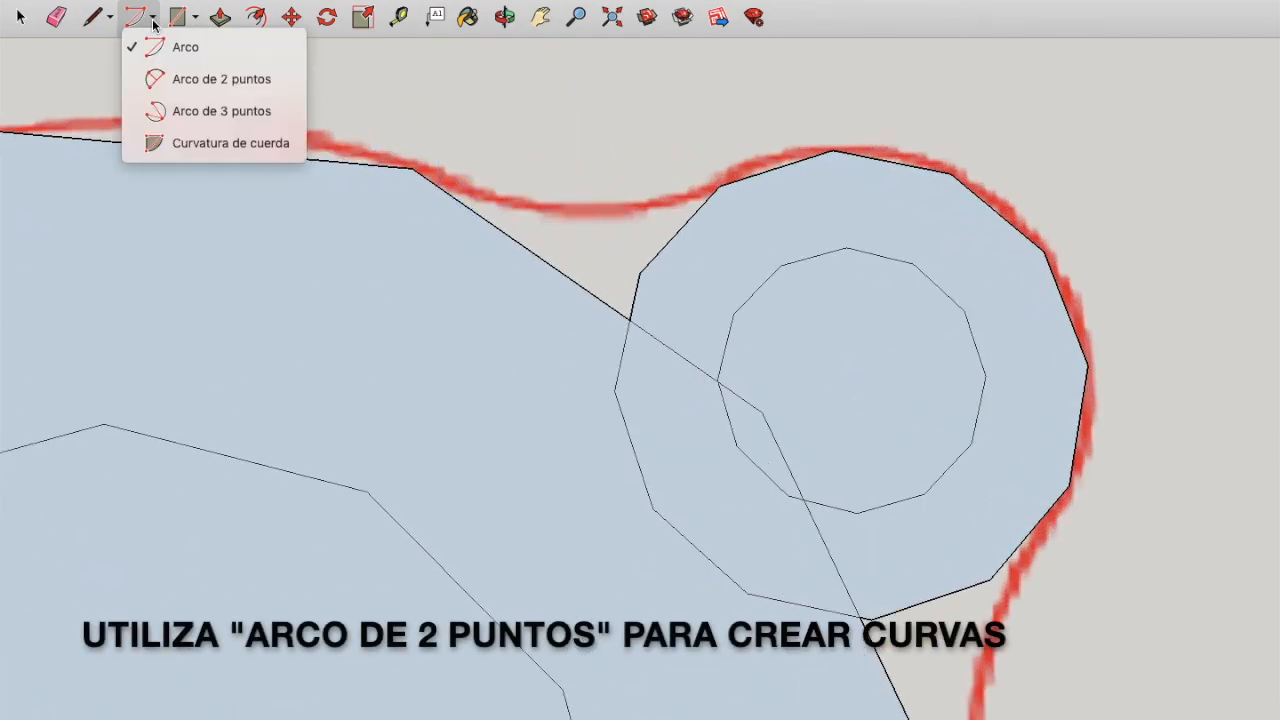
left_click(225, 80)
left_click(412, 167)
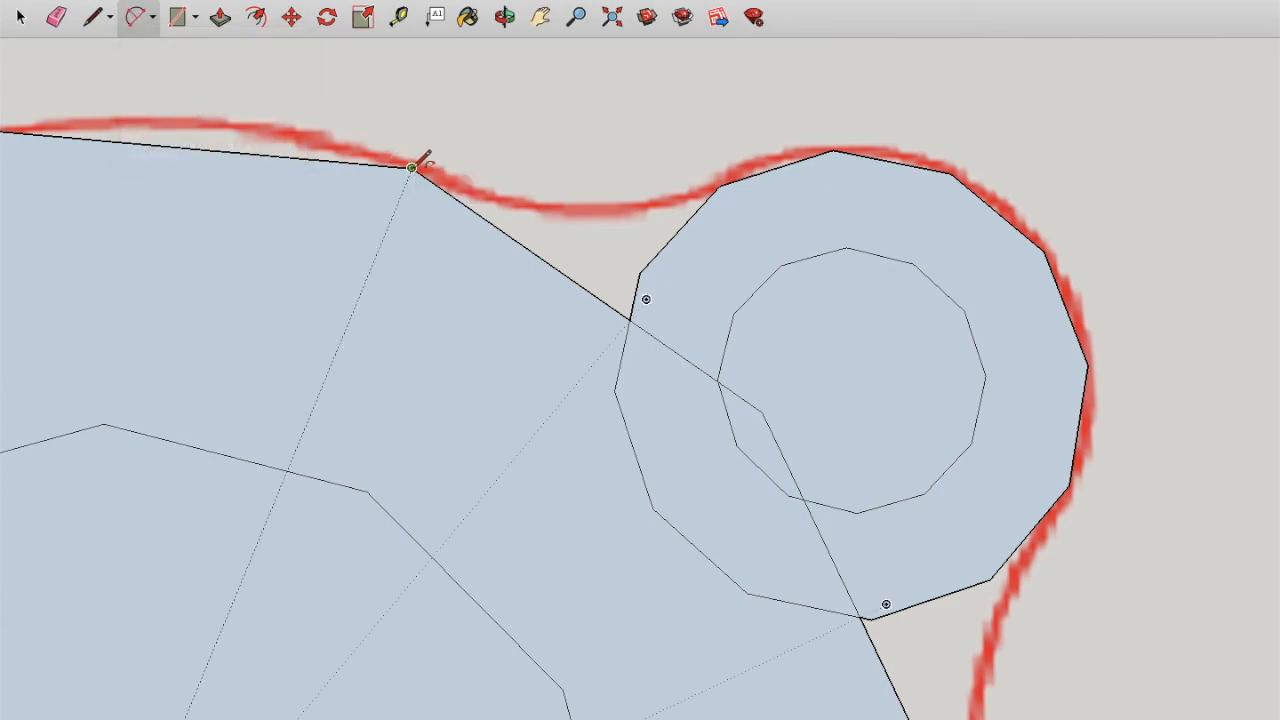
left_click(719, 184)
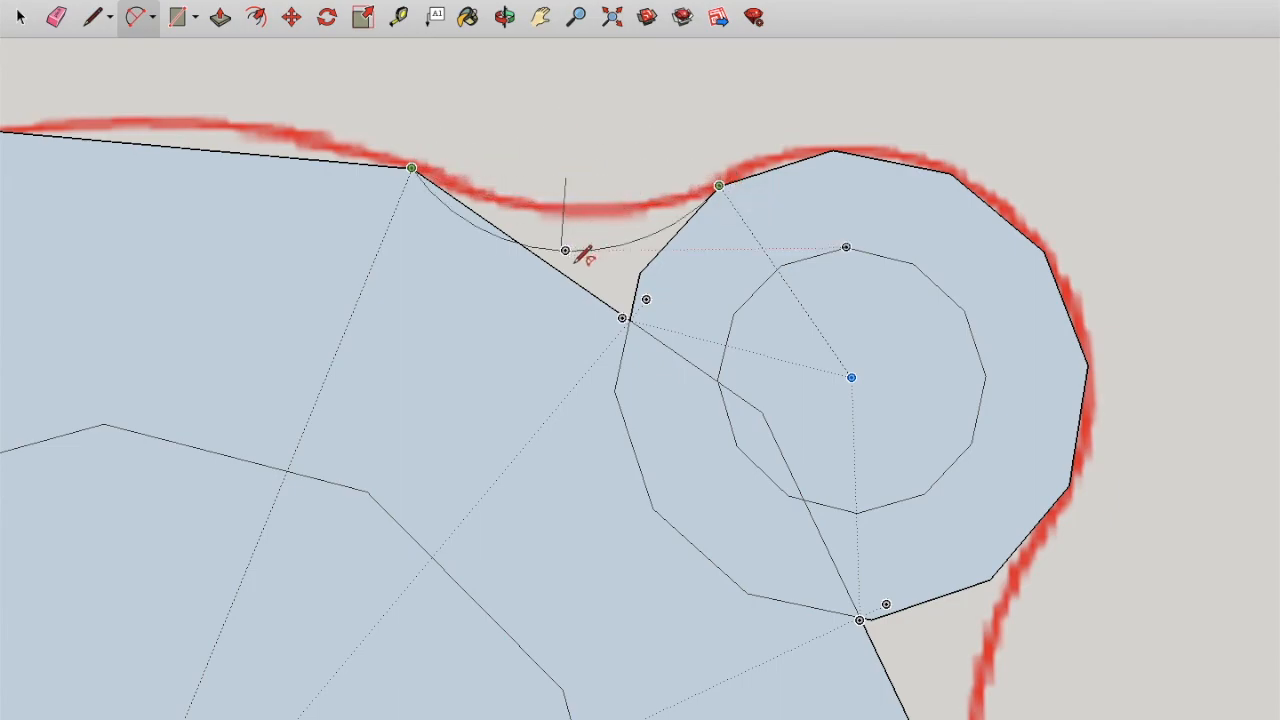
left_click(566, 211)
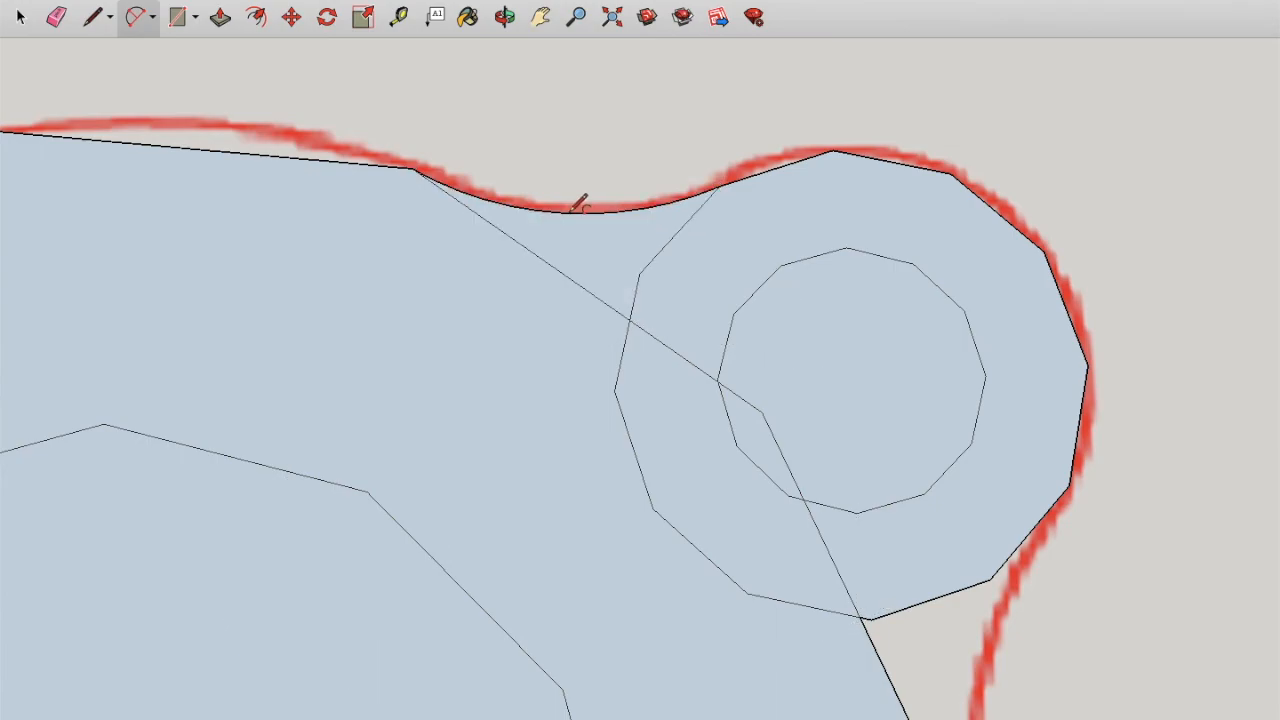
Step: Draw a two-point arc along the concave curve joining the lower side of the keyring lug to the head
left_click(540, 18)
mouse_move(822, 448)
left_mouse_down()
mouse_move(702, 303)
mouse_move(540, 189)
mouse_move(440, 187)
left_mouse_up()
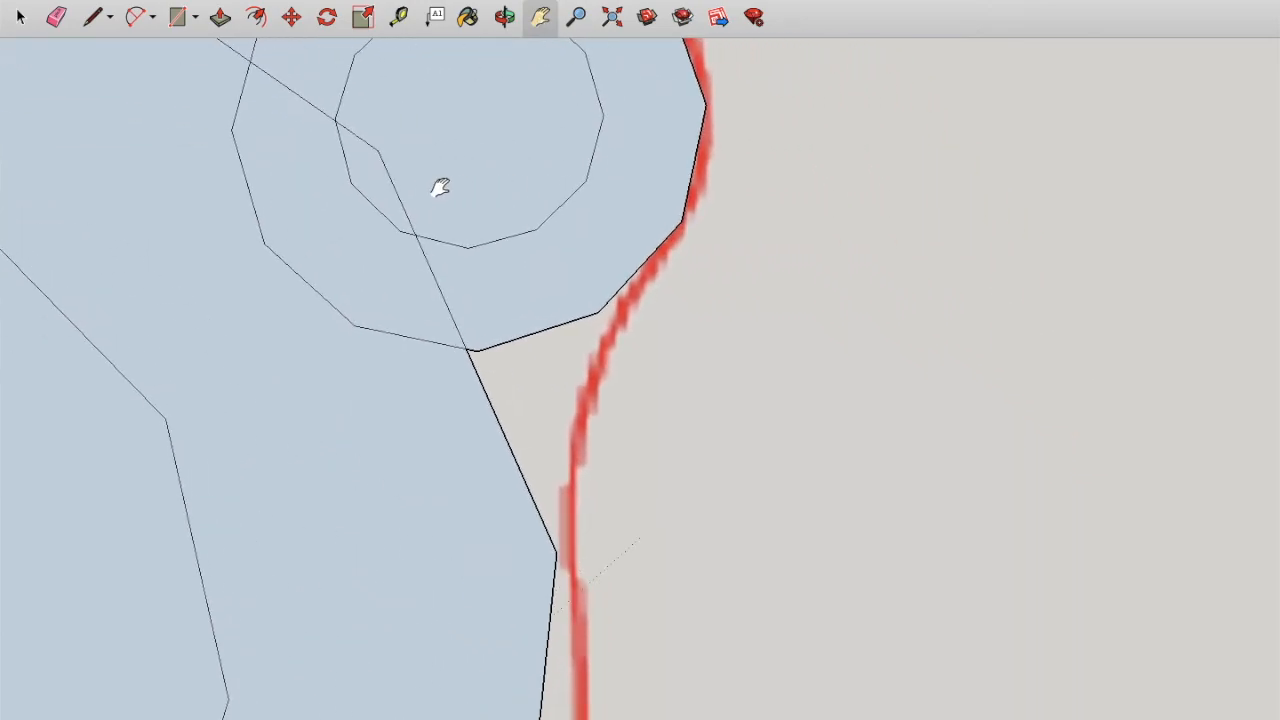
left_click(152, 18)
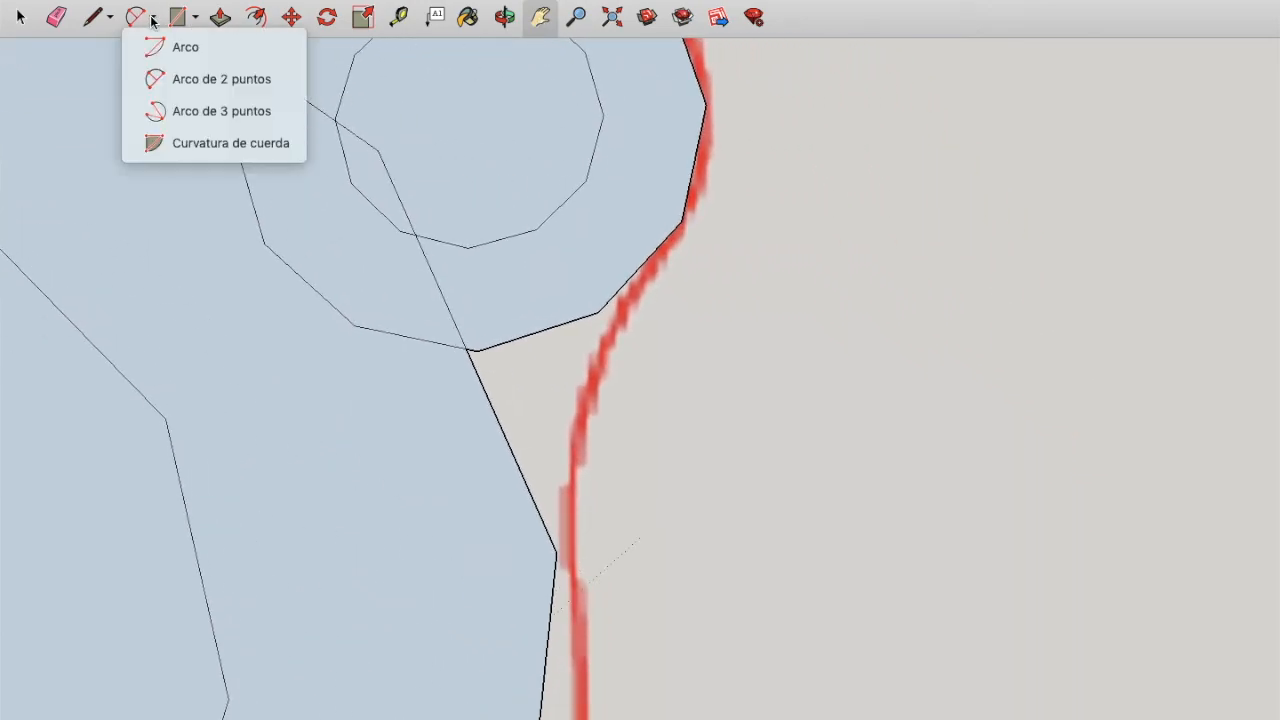
left_click(285, 82)
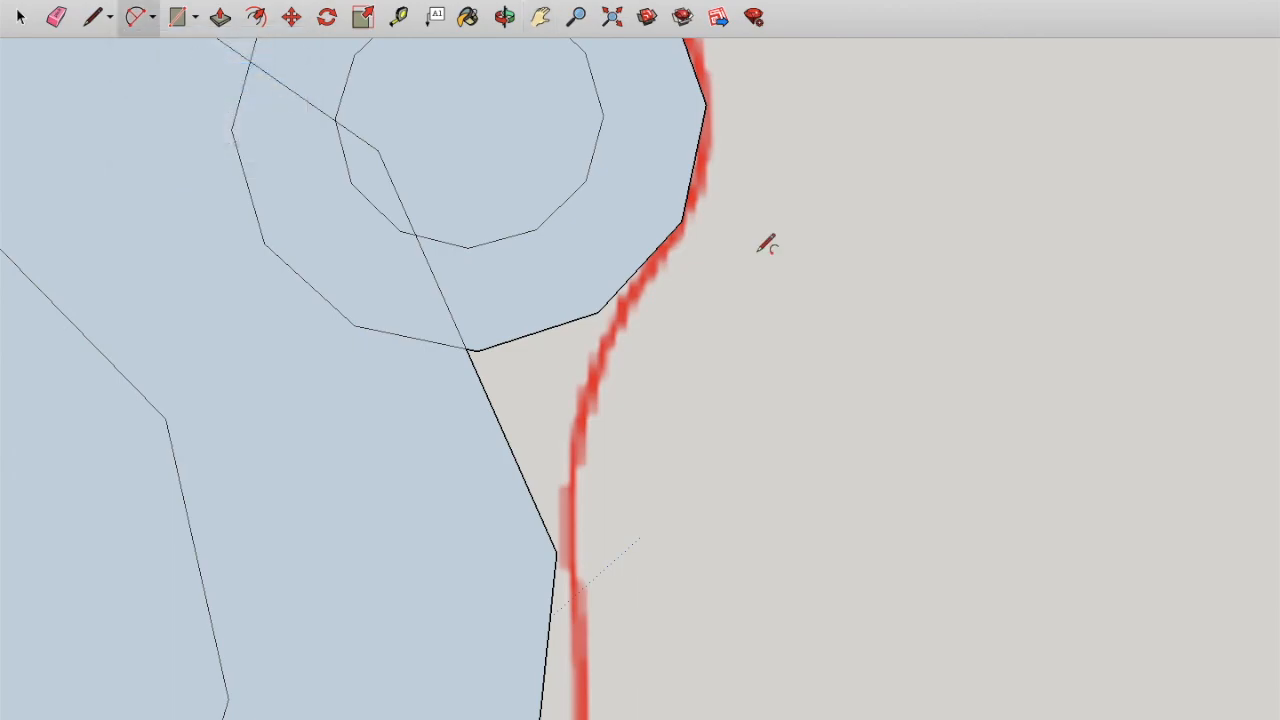
scroll(677, 400, "down", 5)
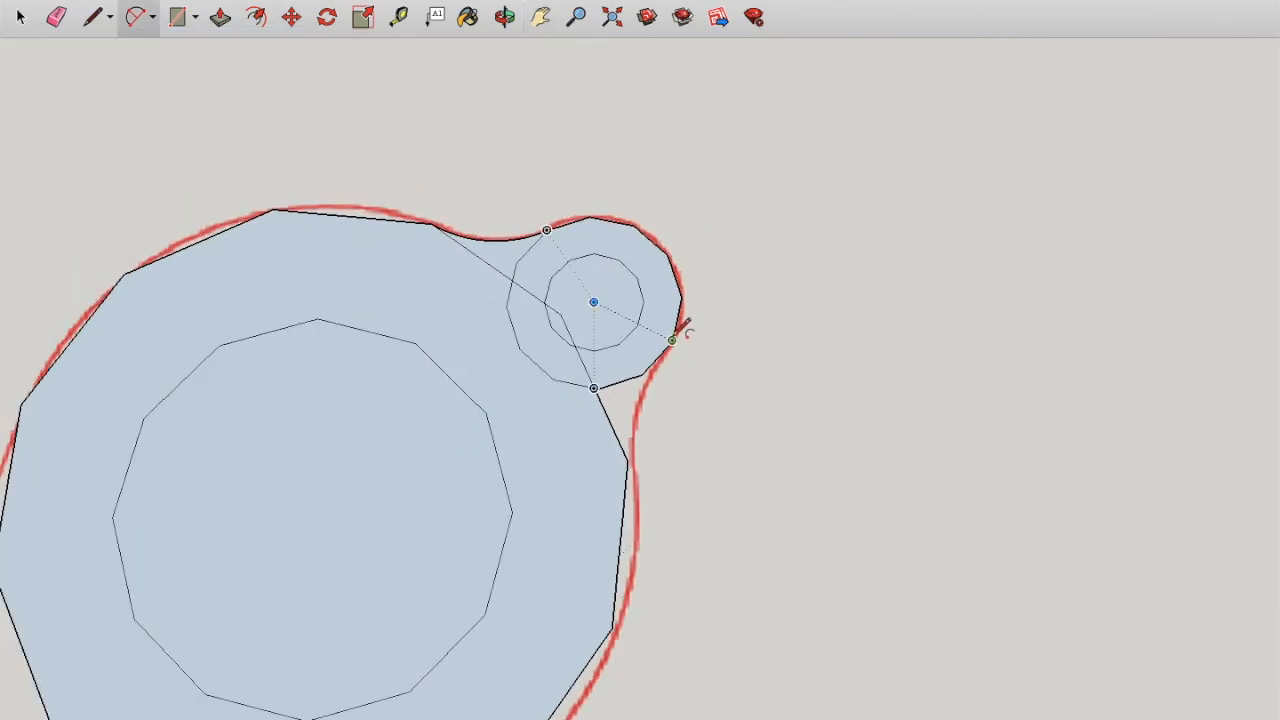
left_click(638, 410)
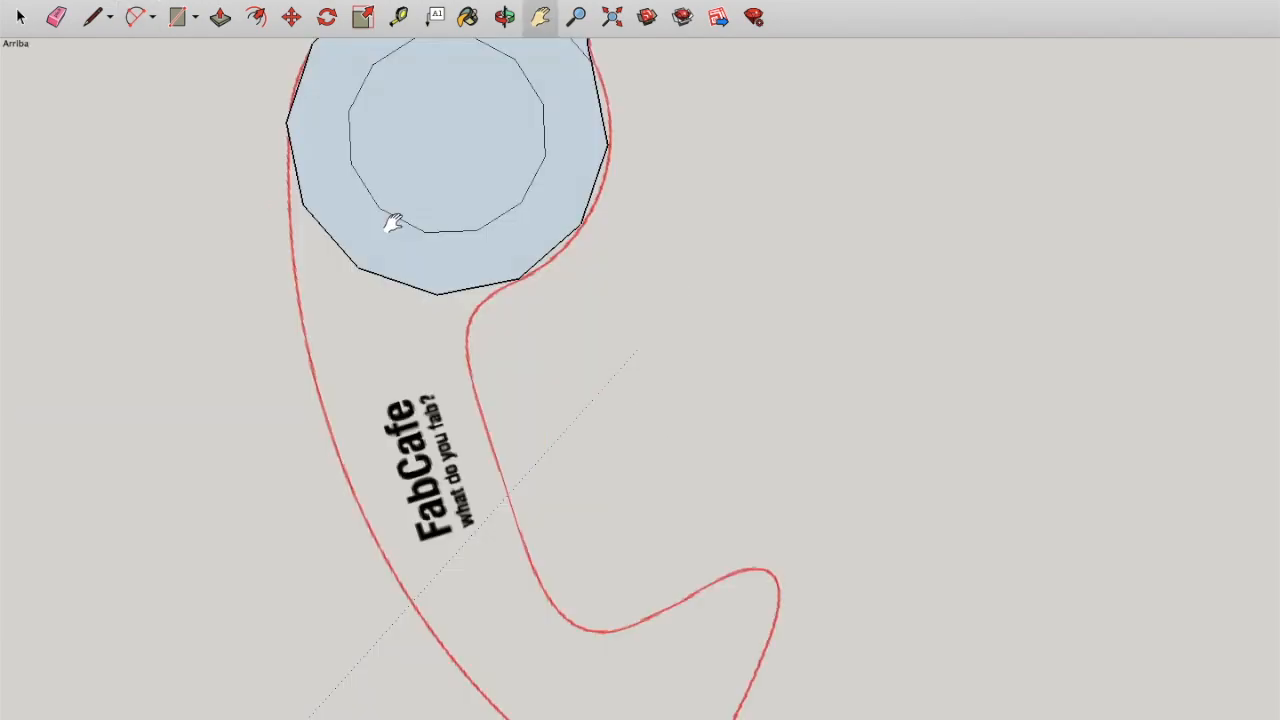
Step: Trace the upper part of the handle's long outer edge with a two-point arc starting at the head's outer circle
left_click_drag(392, 224, 425, 170)
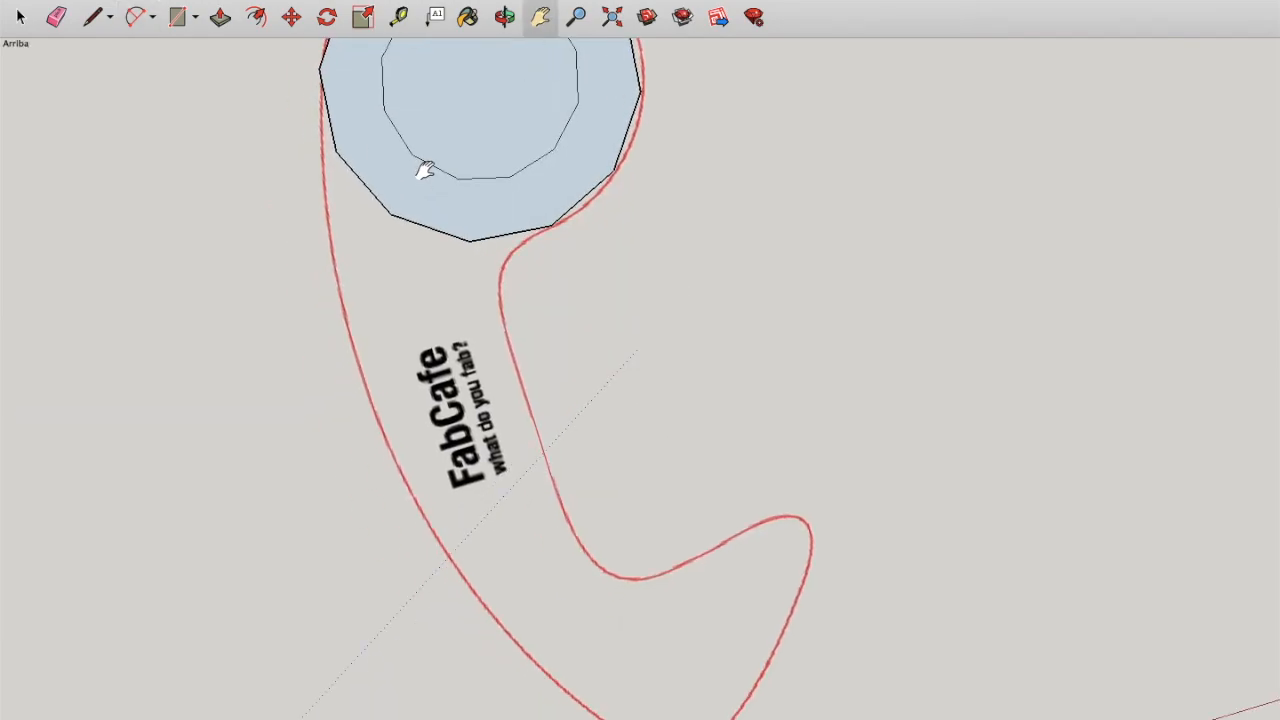
left_click(133, 18)
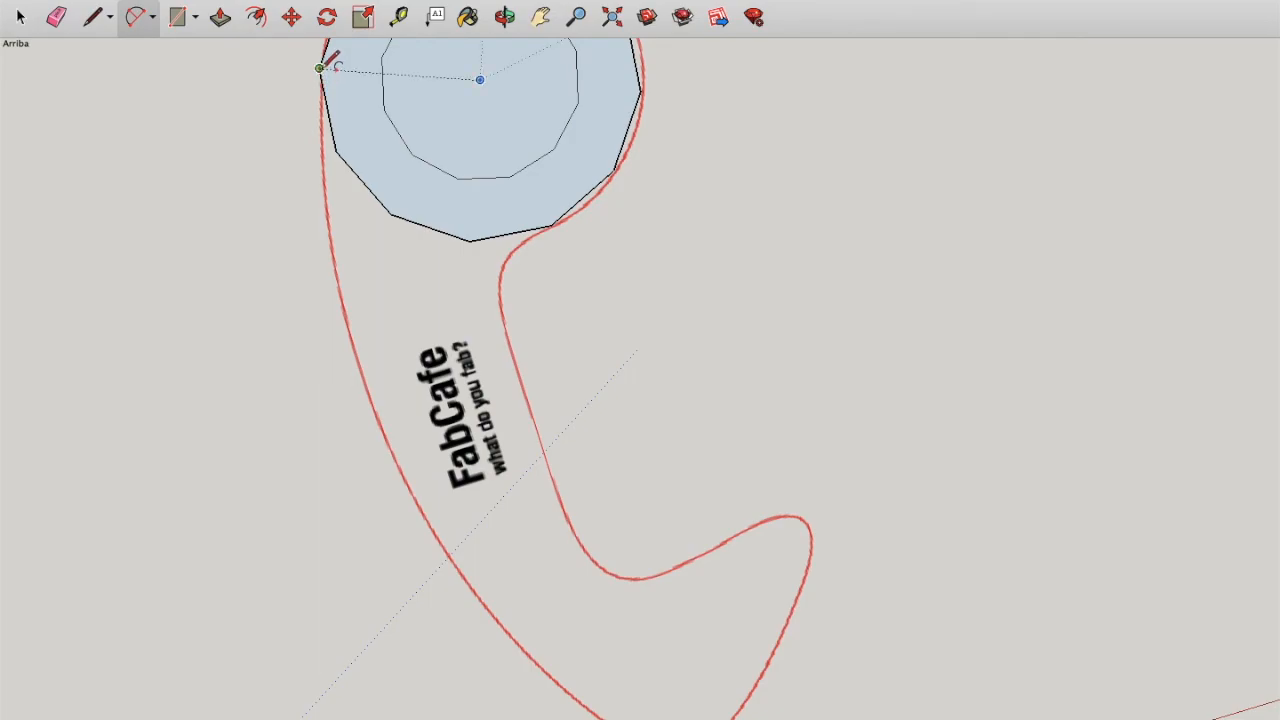
left_click(319, 68)
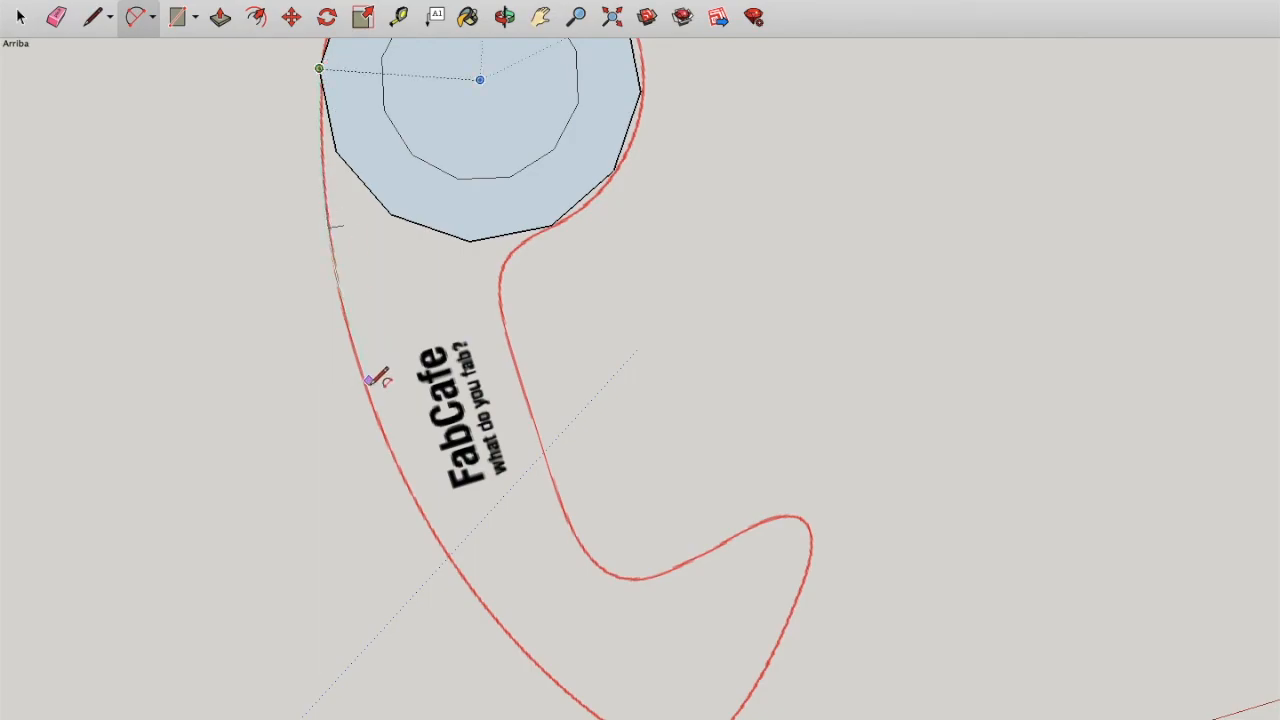
left_click(400, 470)
left_click(366, 372)
Step: Continue the handle's outer edge with a two-point arc from the previous arc's end to just before the rounded lower tip
key("h")
left_click_drag(556, 423, 444, 262)
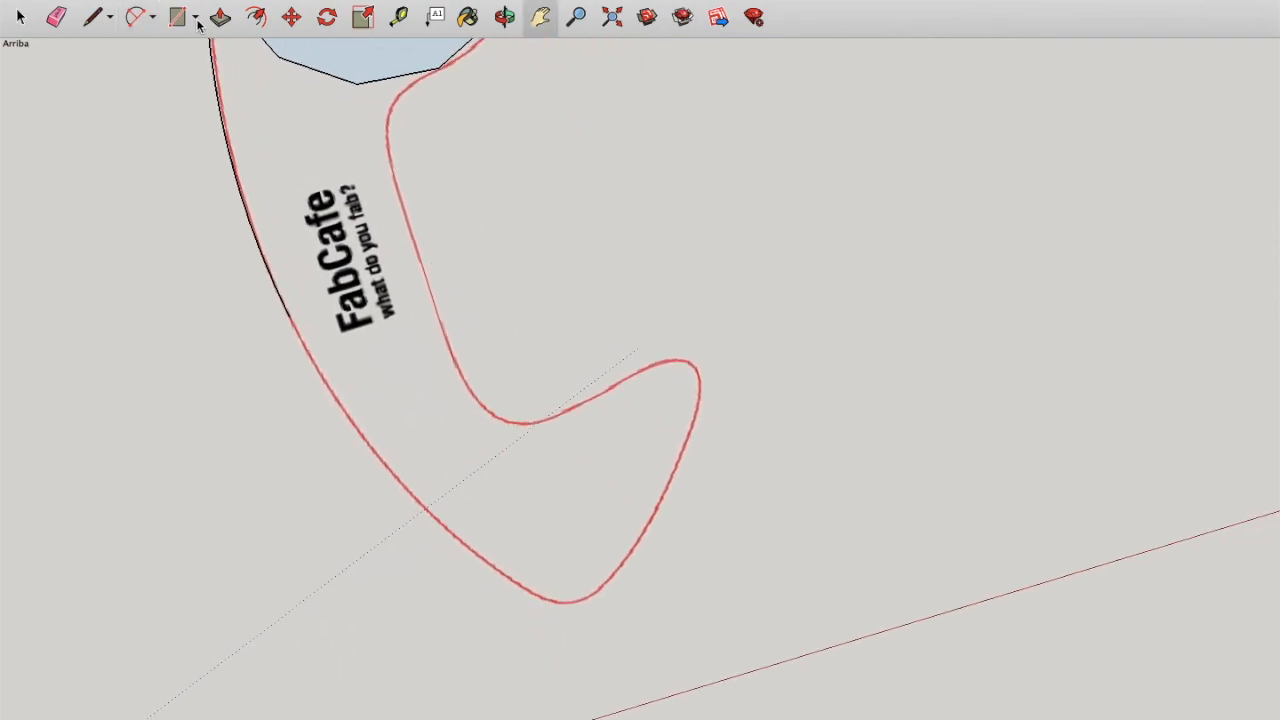
left_click(132, 28)
left_click(290, 316)
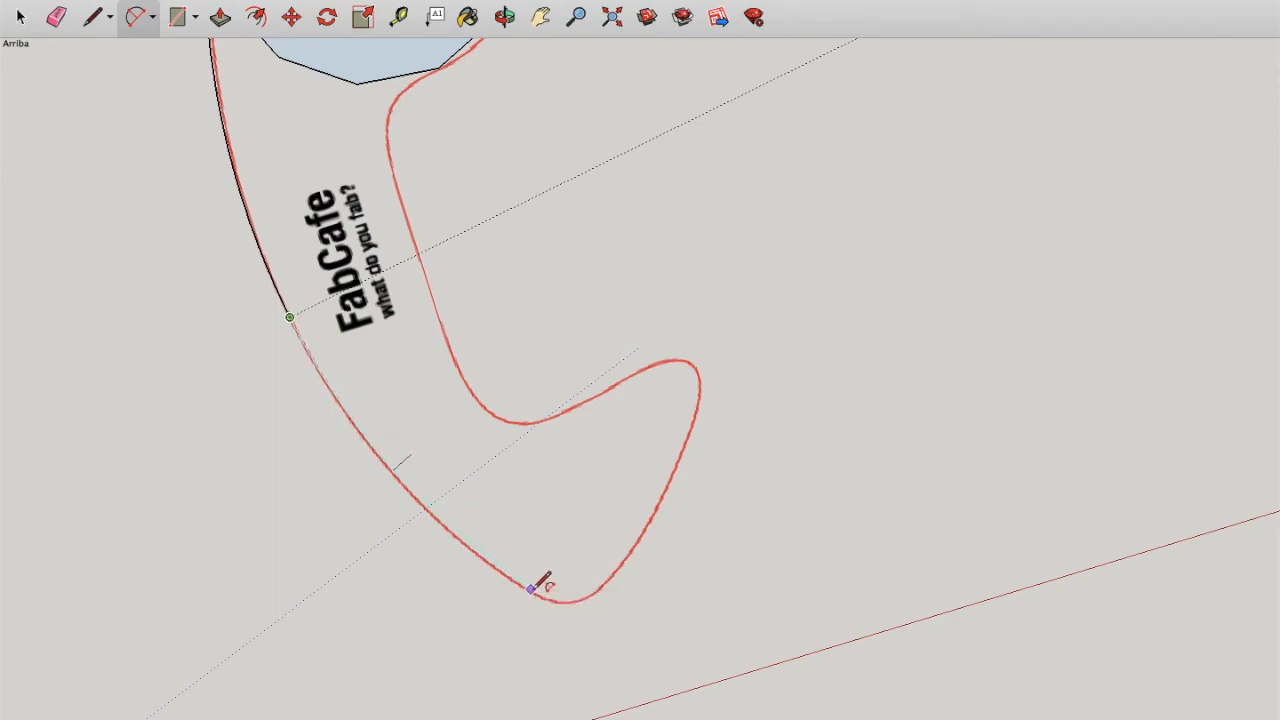
left_click(396, 474)
left_click(531, 589)
Step: Trace the rounded lower tip with a two-point arc starting at the end of the handle's outer edge arc
scroll(613, 586, "up", 5)
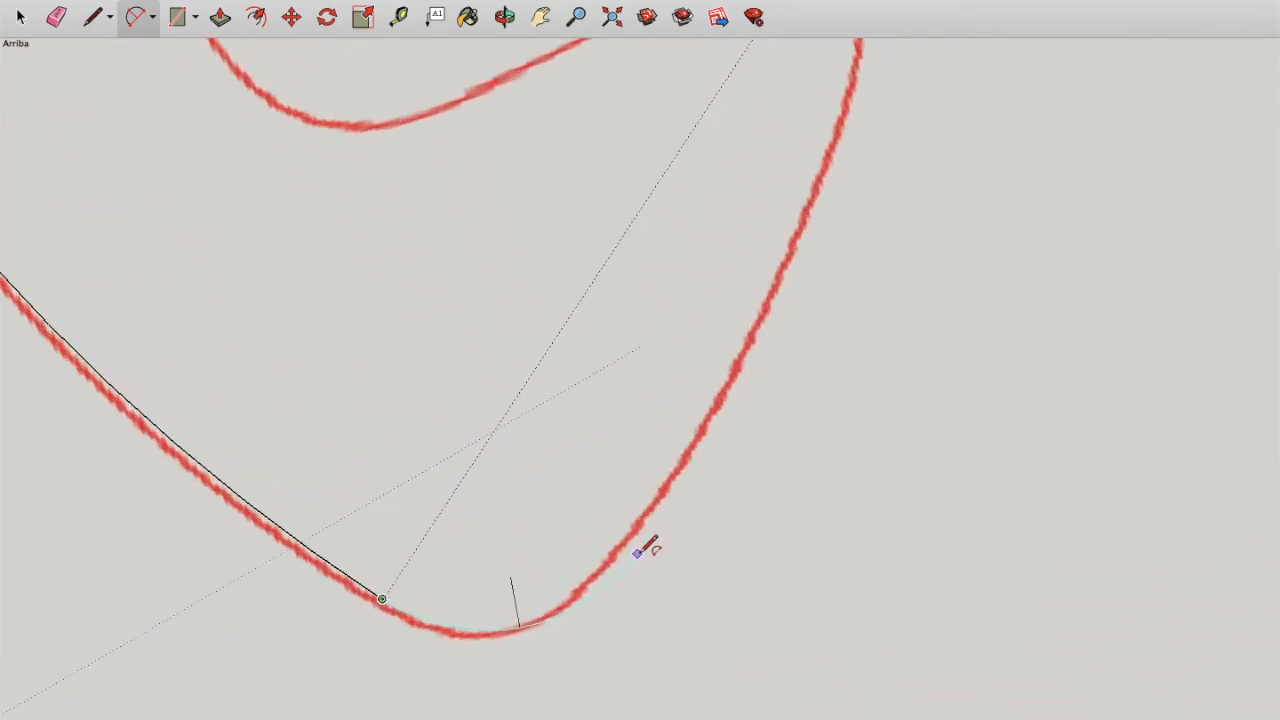
left_click(612, 563)
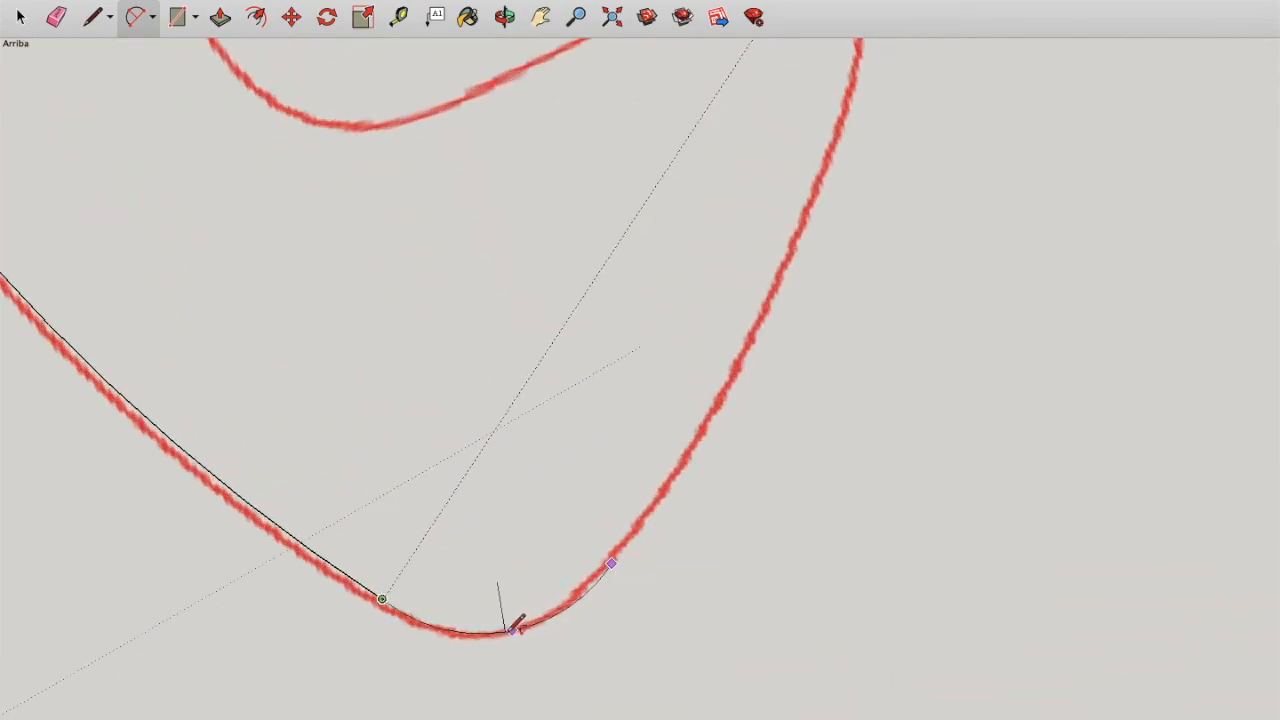
left_click(511, 627)
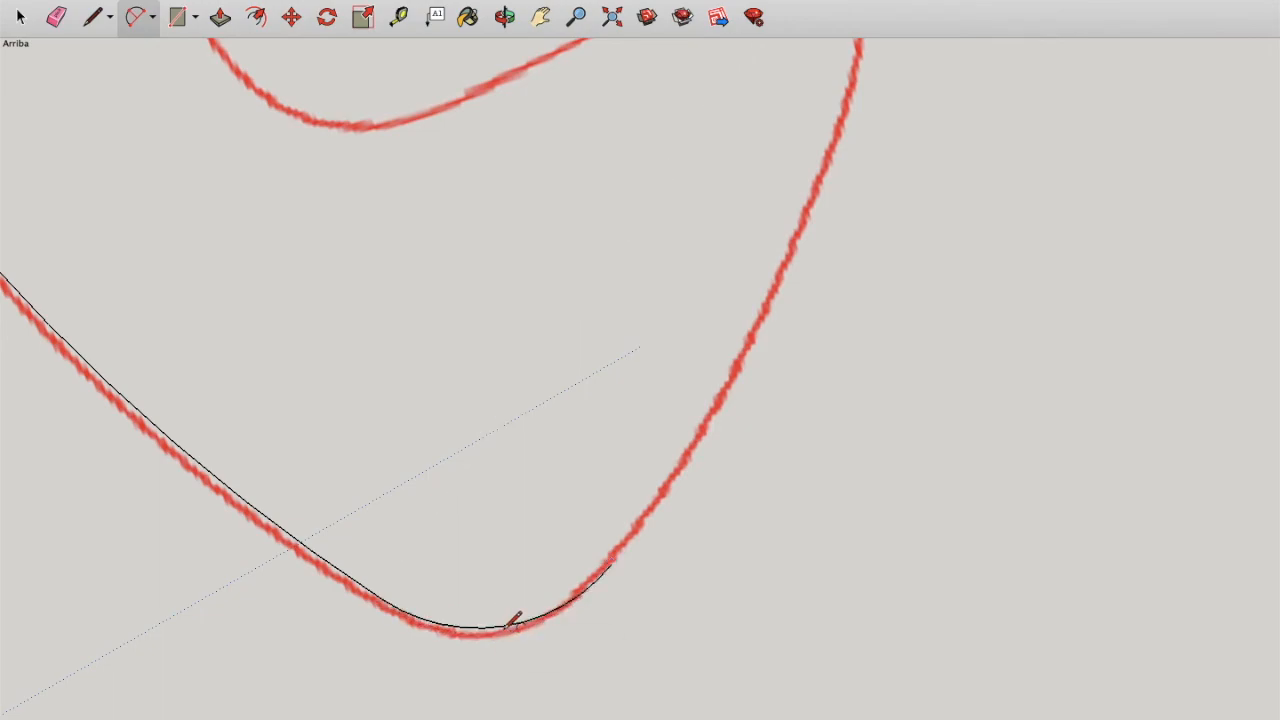
Step: Draw a two-point arc along the hook's outer edge from the lower tip's arc to just below the hook's rounded point
left_click(540, 24)
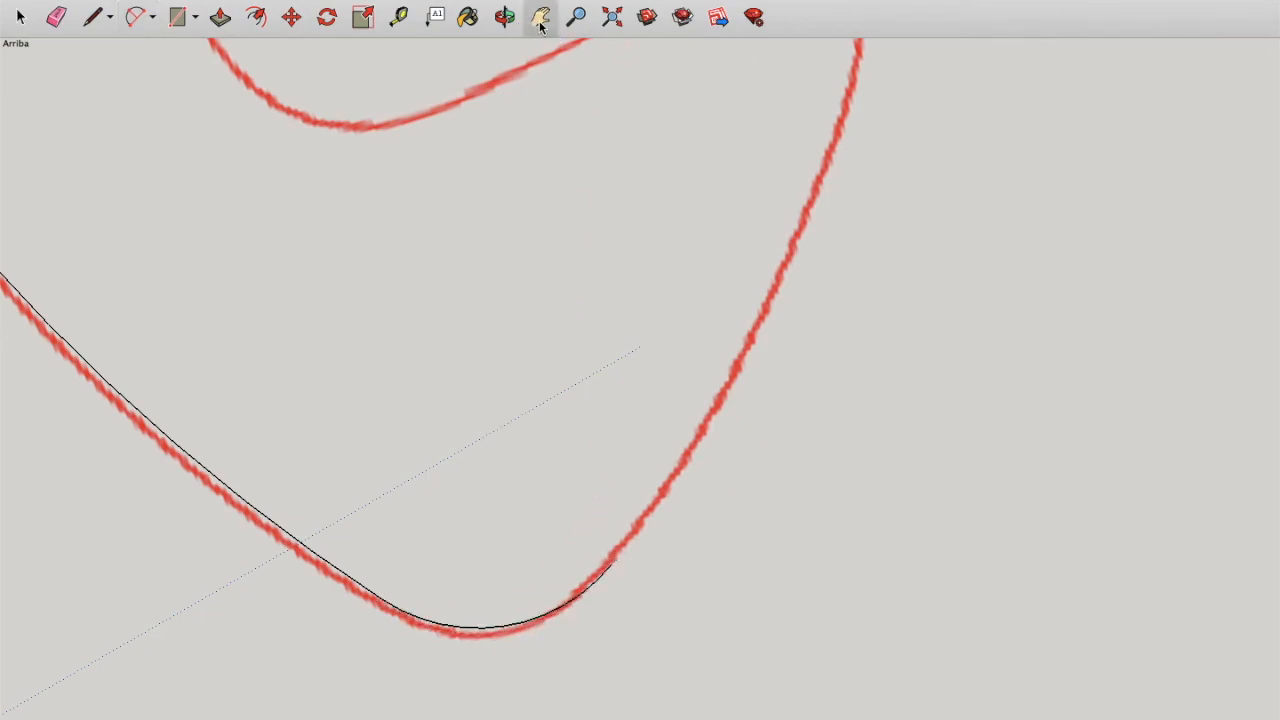
left_click_drag(668, 190, 580, 300)
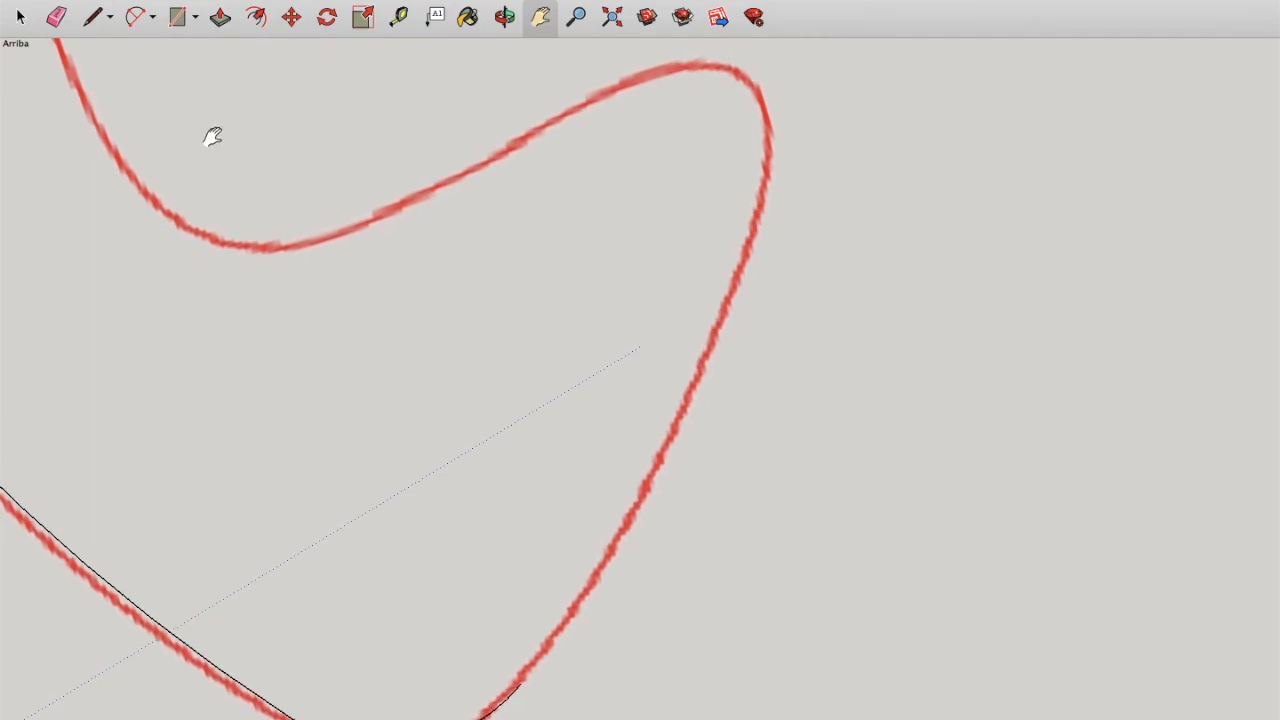
left_click(137, 17)
left_click(520, 683)
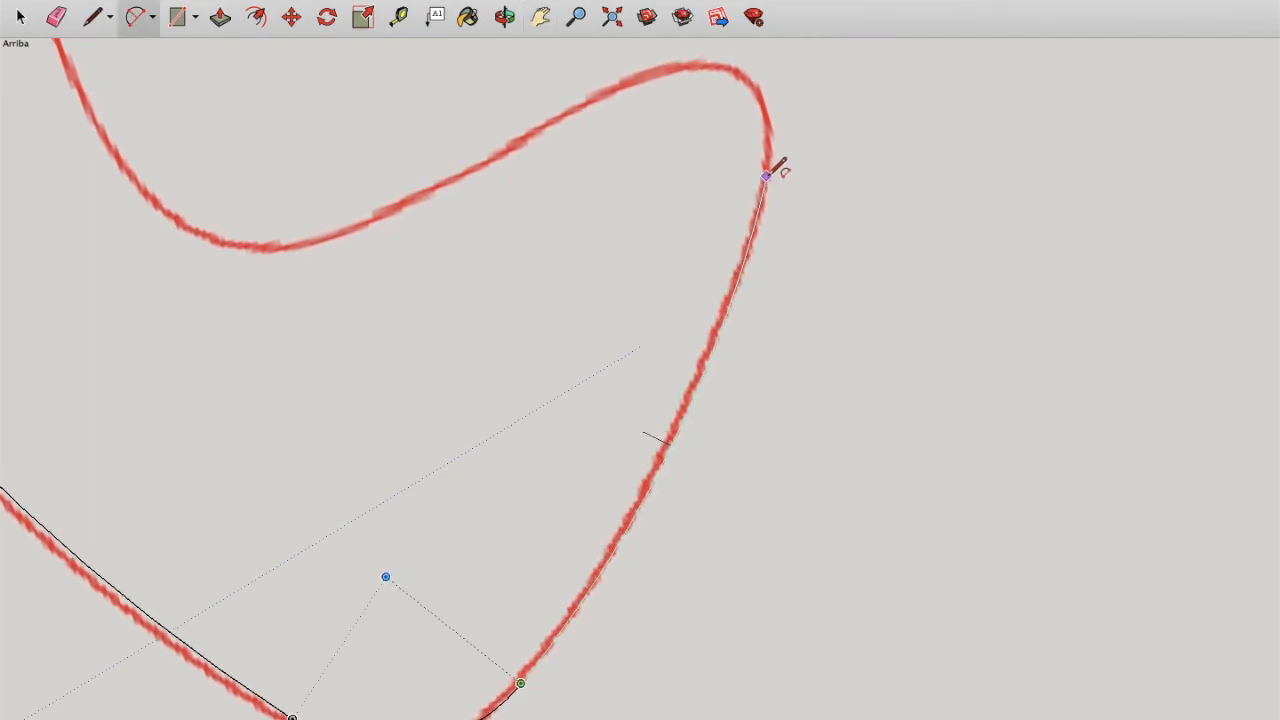
left_click(766, 184)
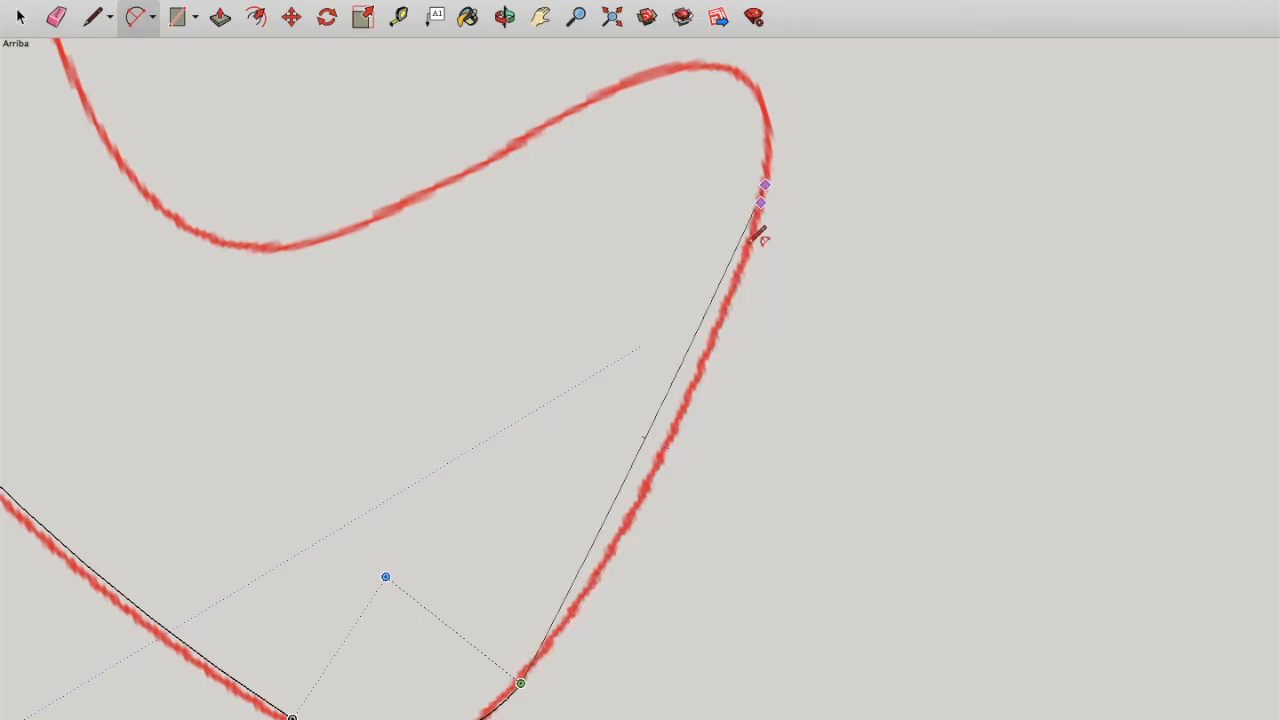
left_click(672, 450)
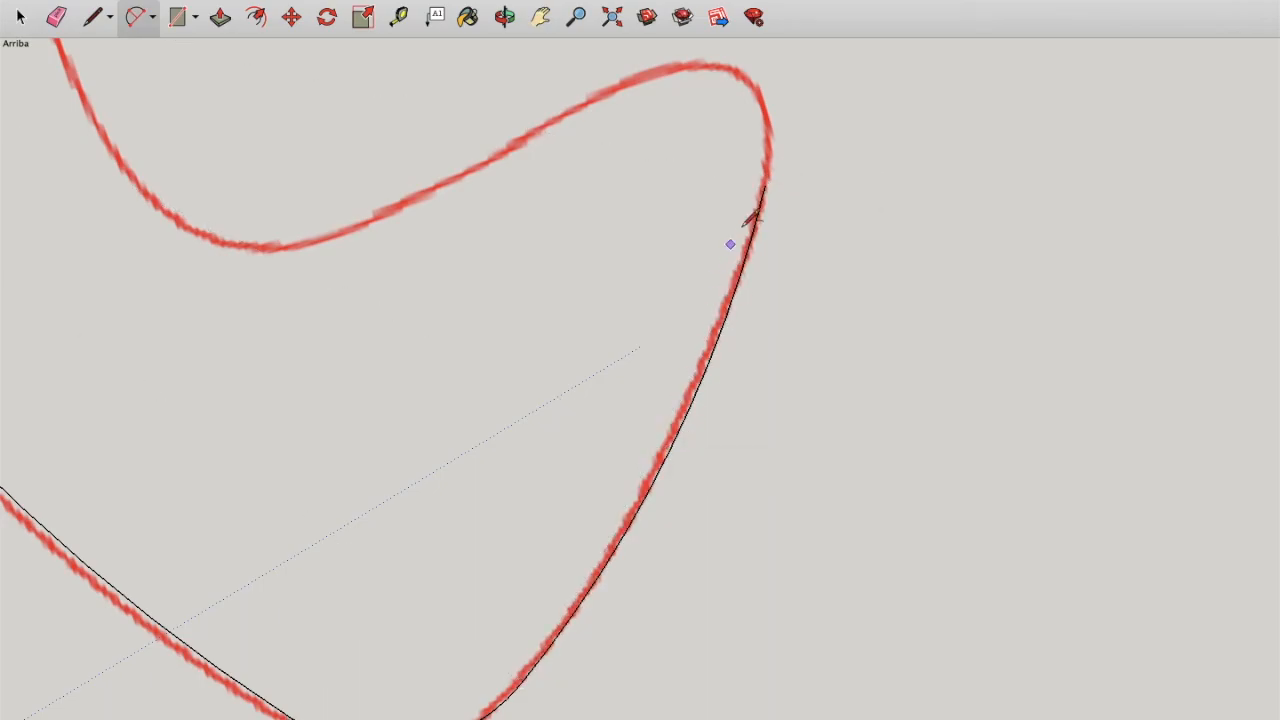
Step: Round the hook's upper point with a two-point arc starting at the end of the hook's outer edge arc
left_click(765, 185)
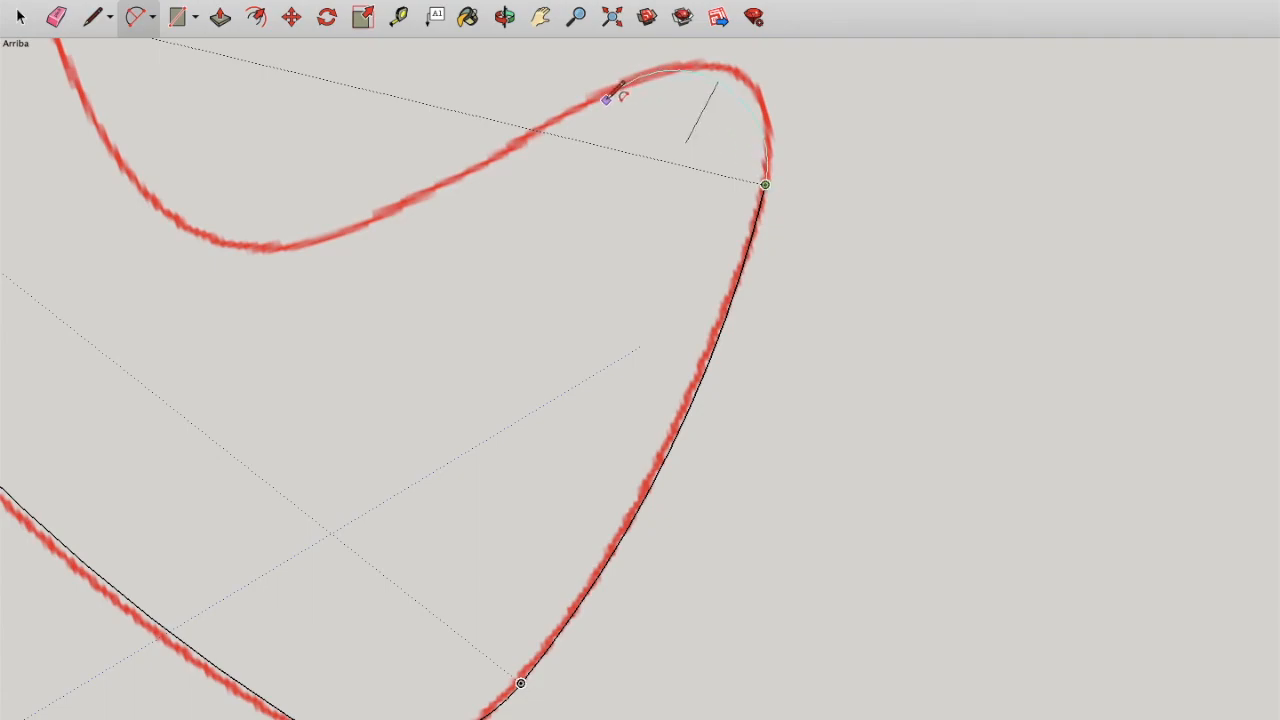
left_click(648, 78)
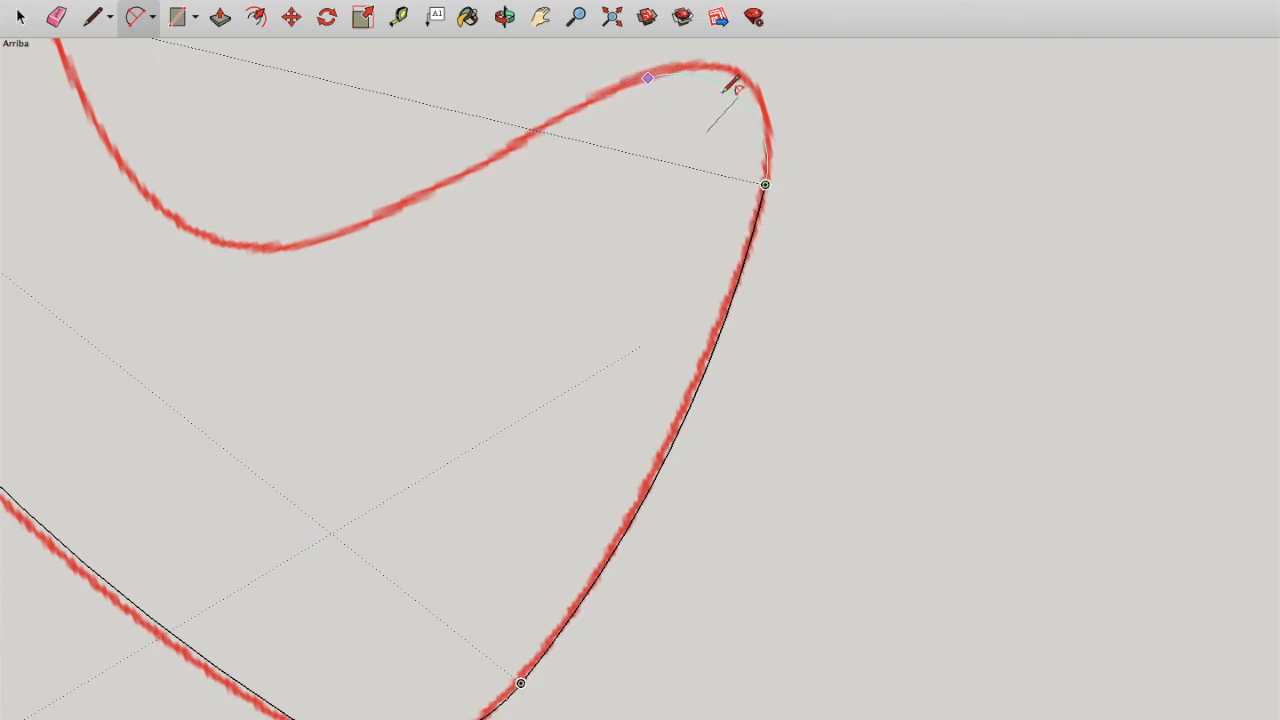
scroll(736, 97, "up", 3)
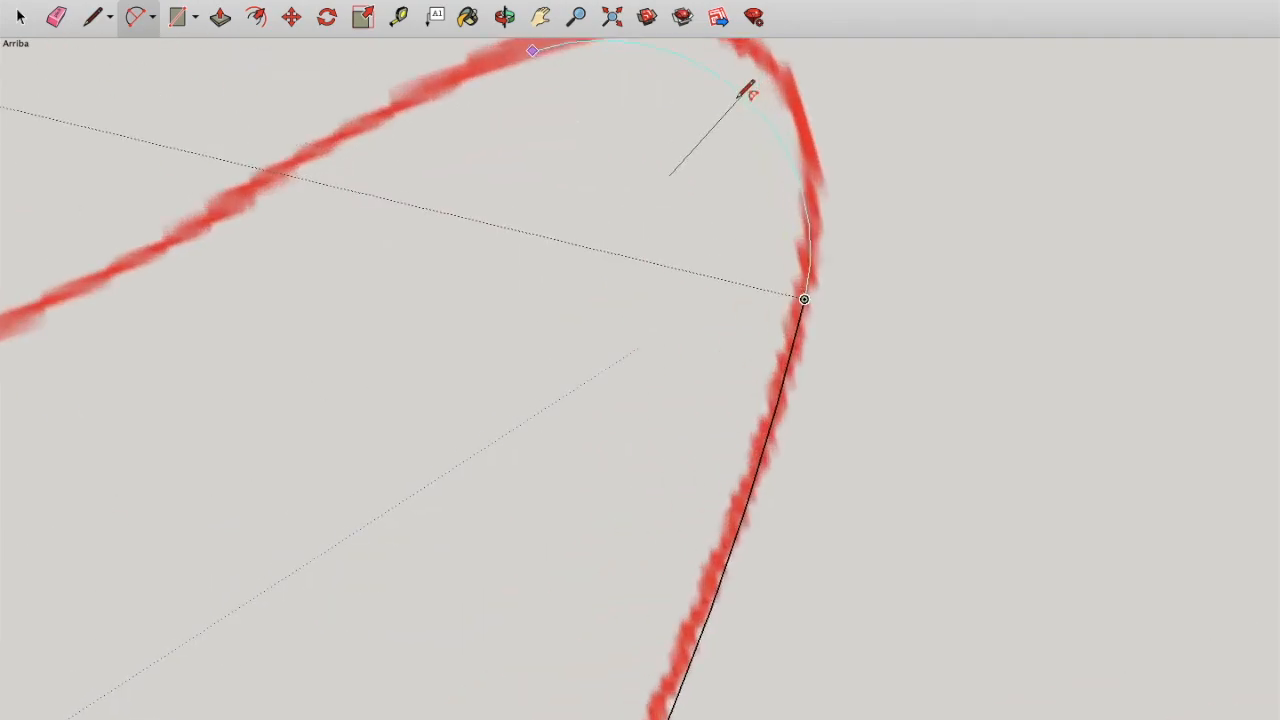
left_click(725, 56)
Step: Trace the concave inner corner between the handle and the hook with a two-point arc
scroll(632, 80, "down", 3)
left_click(540, 18)
left_click_drag(371, 170, 728, 405)
key("a")
left_click(358, 321)
left_click(678, 451)
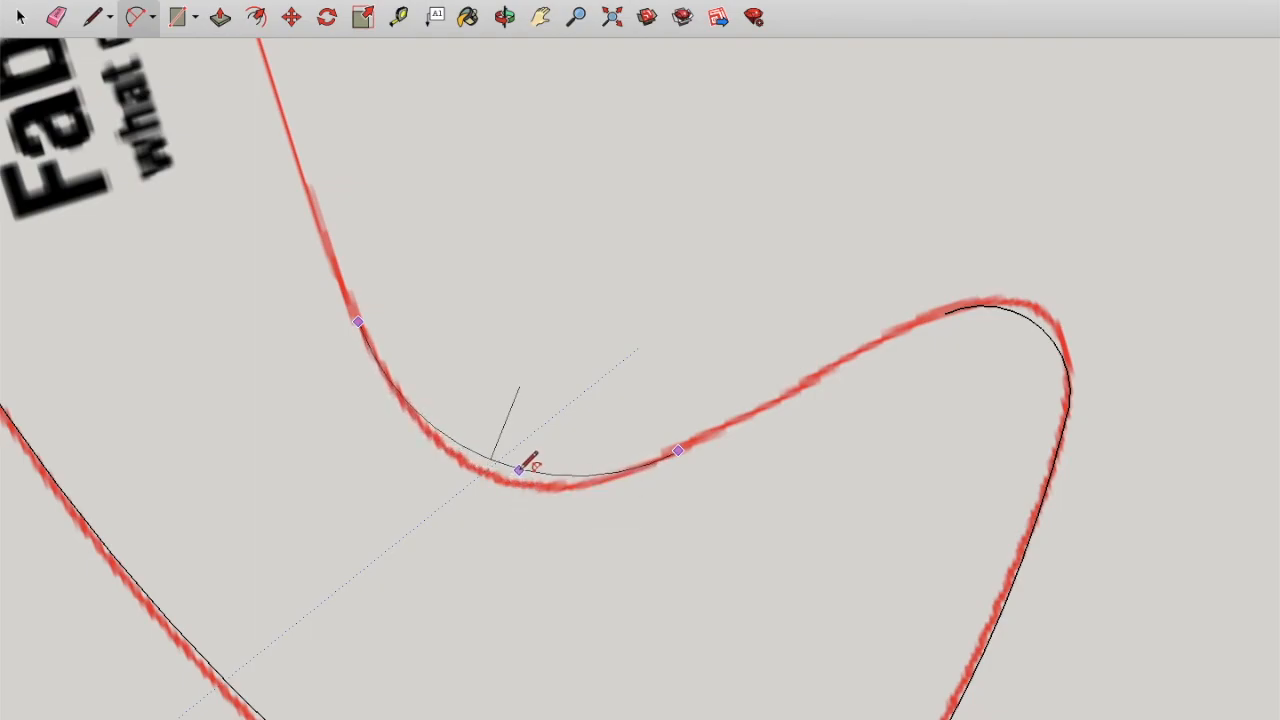
left_click(523, 467)
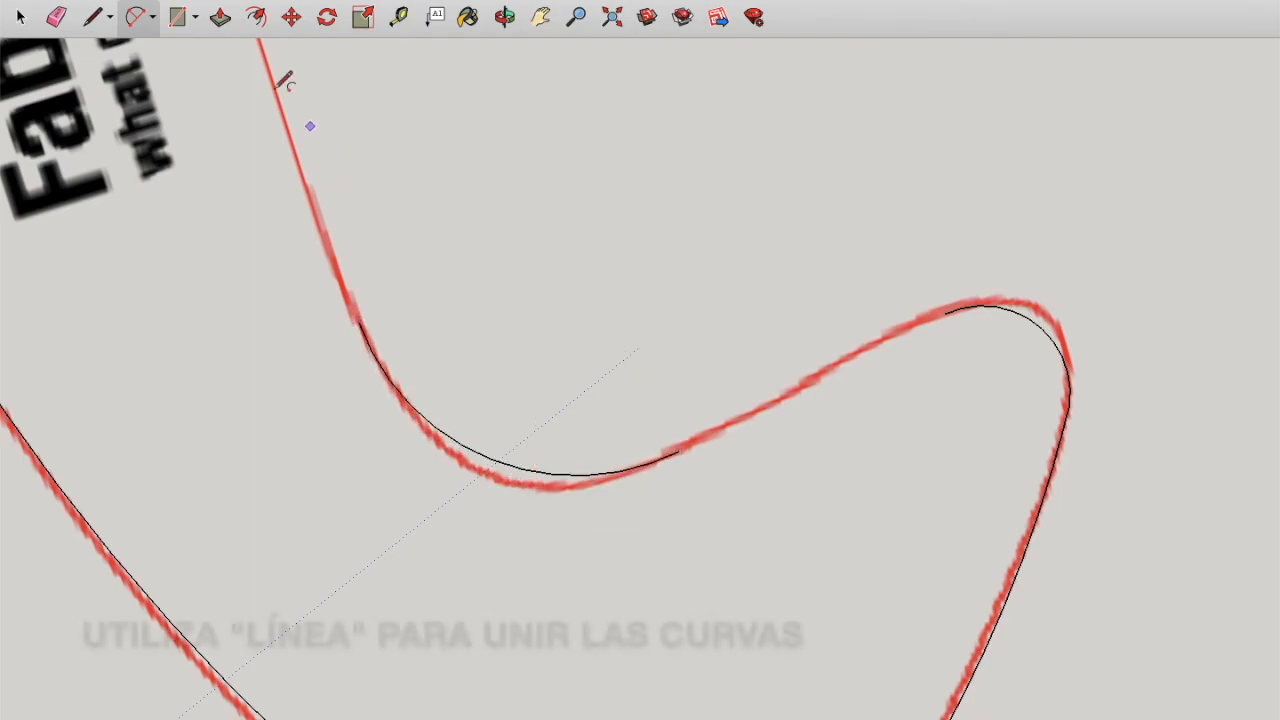
Step: Join the concave inner corner arc to the arc at the hook's point with a straight line
left_click(88, 24)
left_click(108, 22)
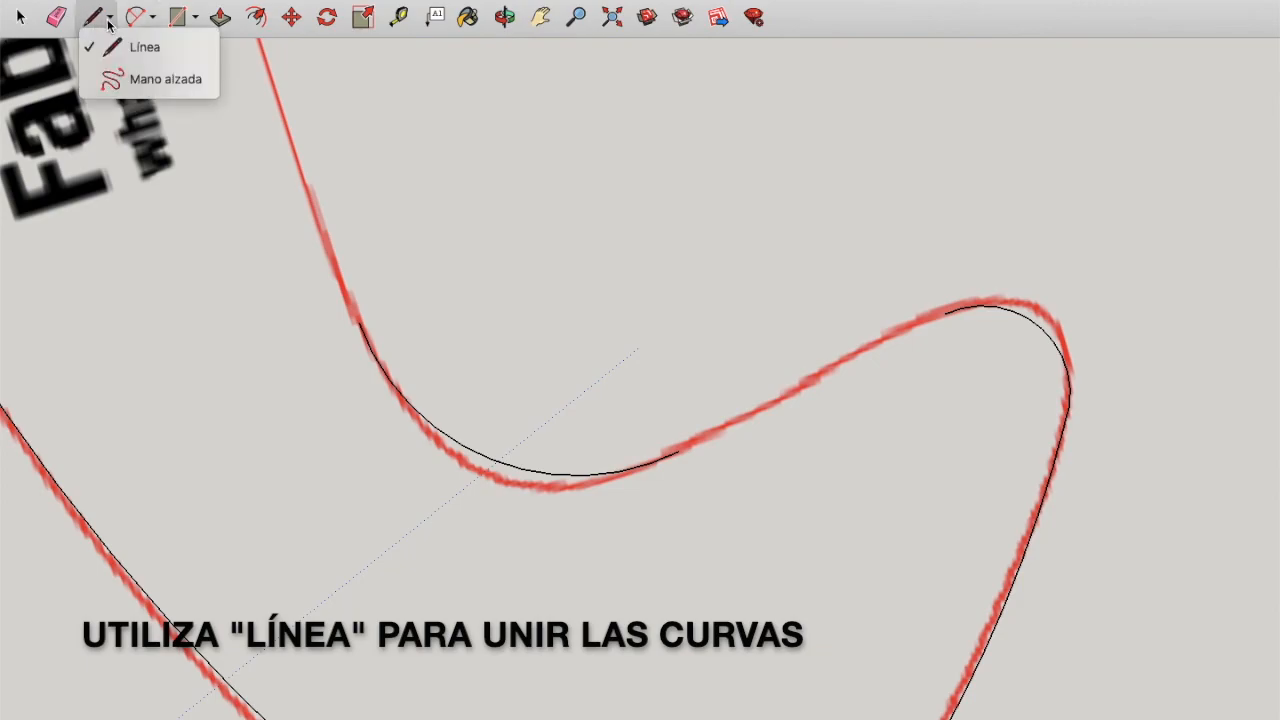
left_click(190, 56)
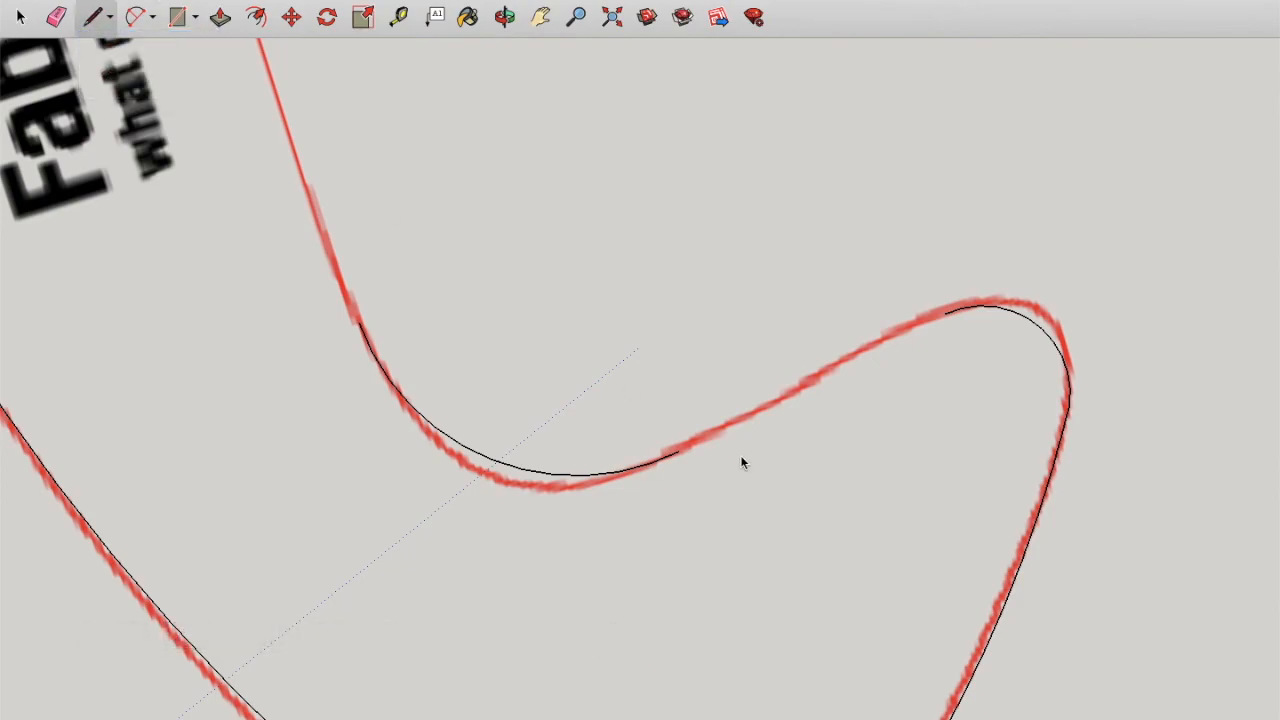
left_click(678, 450)
left_click(945, 314)
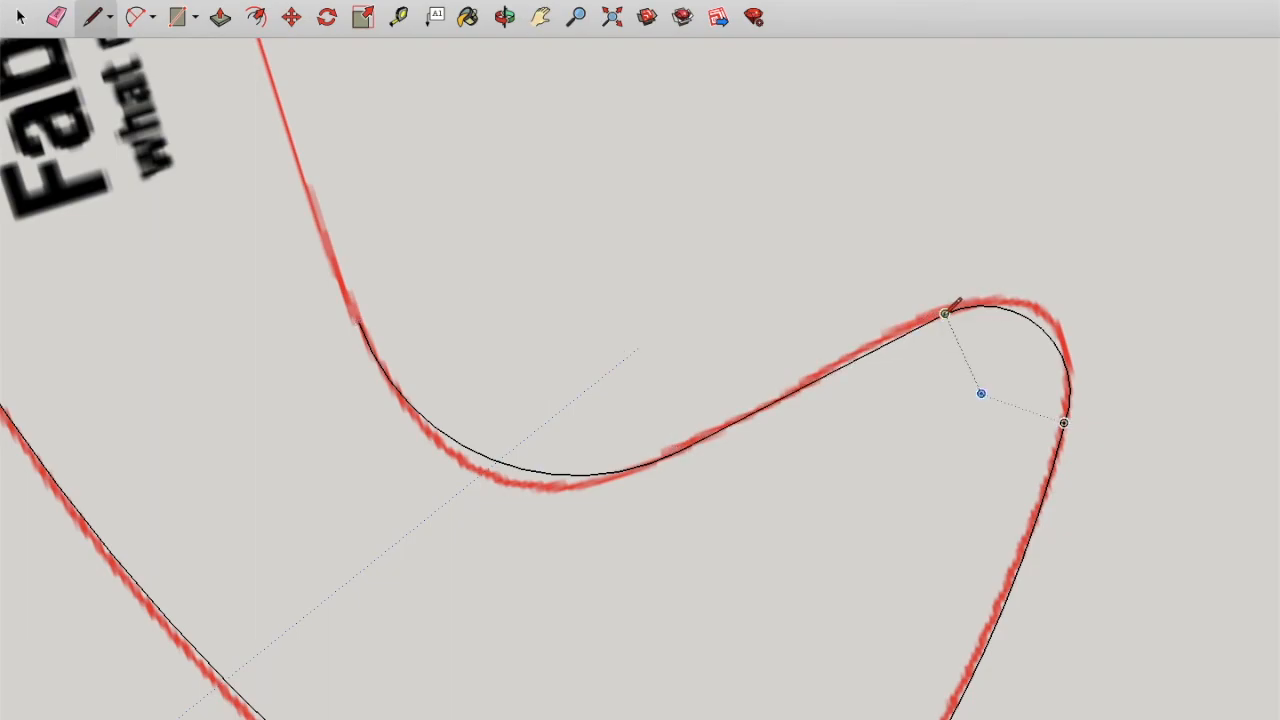
Step: Draw a two-point arc along the concave curve joining the handle's inner edge to the head's outer circle
left_click(541, 18)
scroll(437, 258, "down", 3)
left_click_drag(437, 258, 600, 533)
left_click(135, 17)
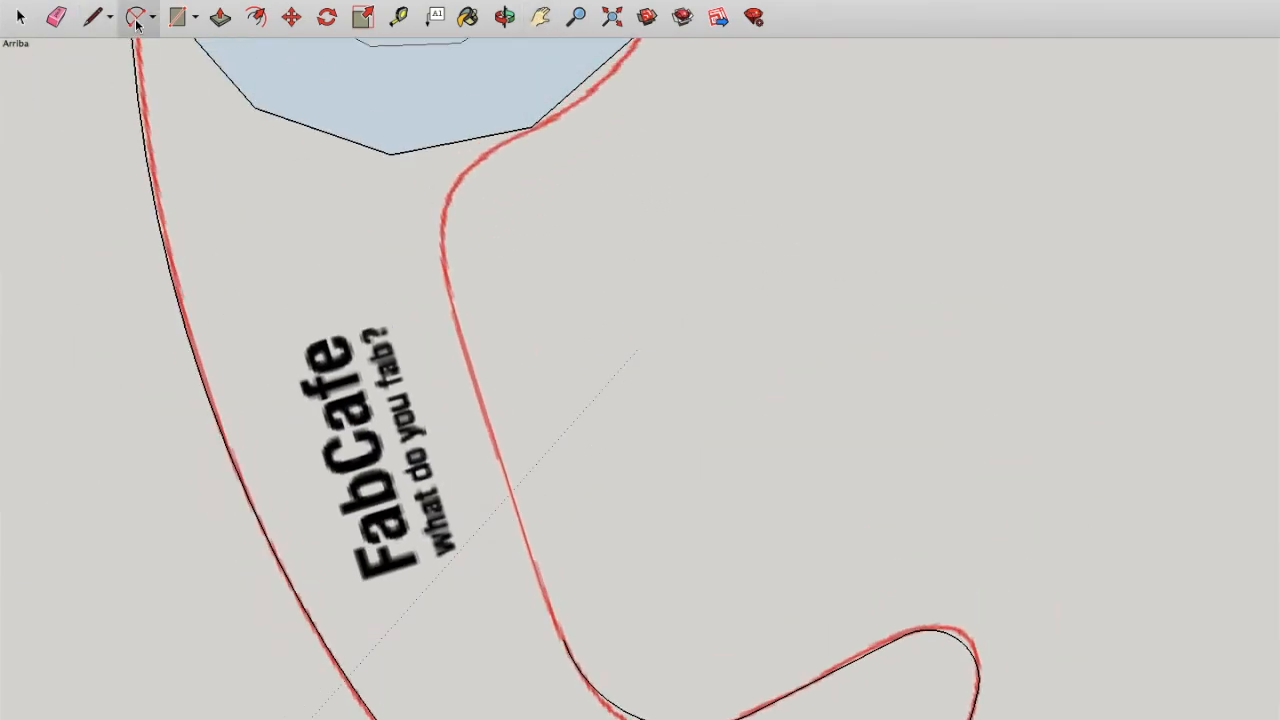
left_click(447, 291)
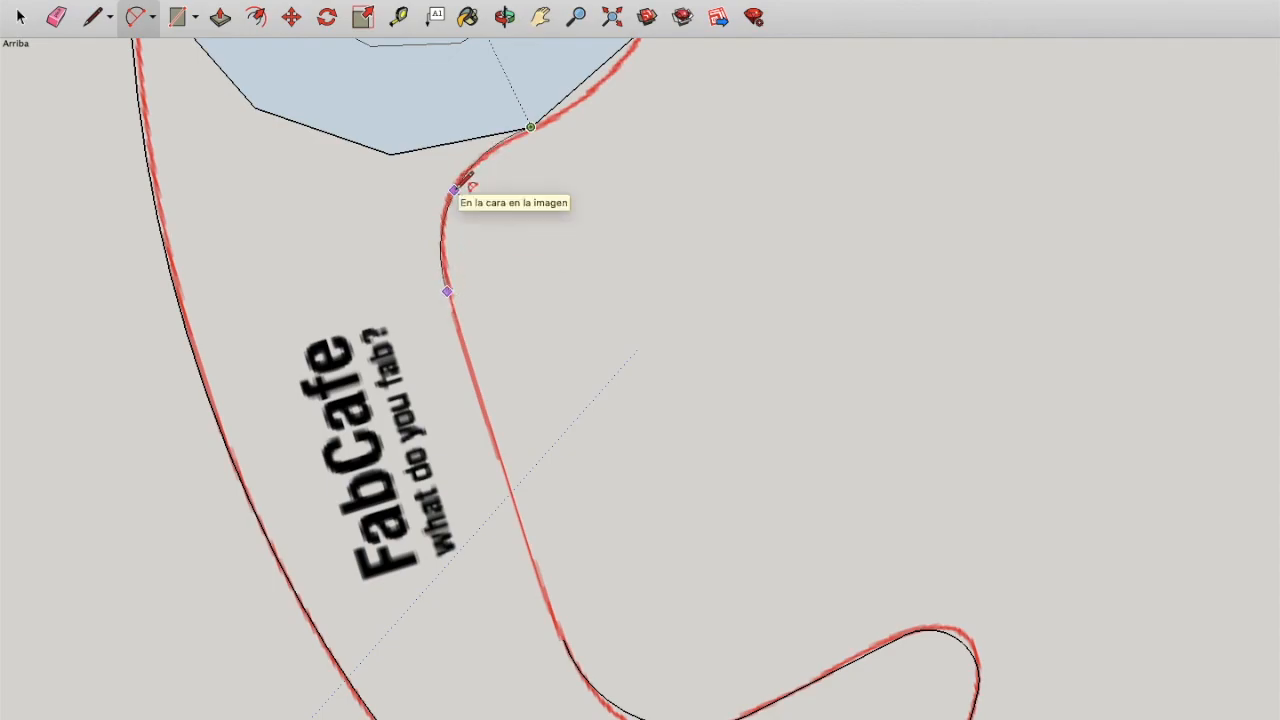
left_click(463, 184)
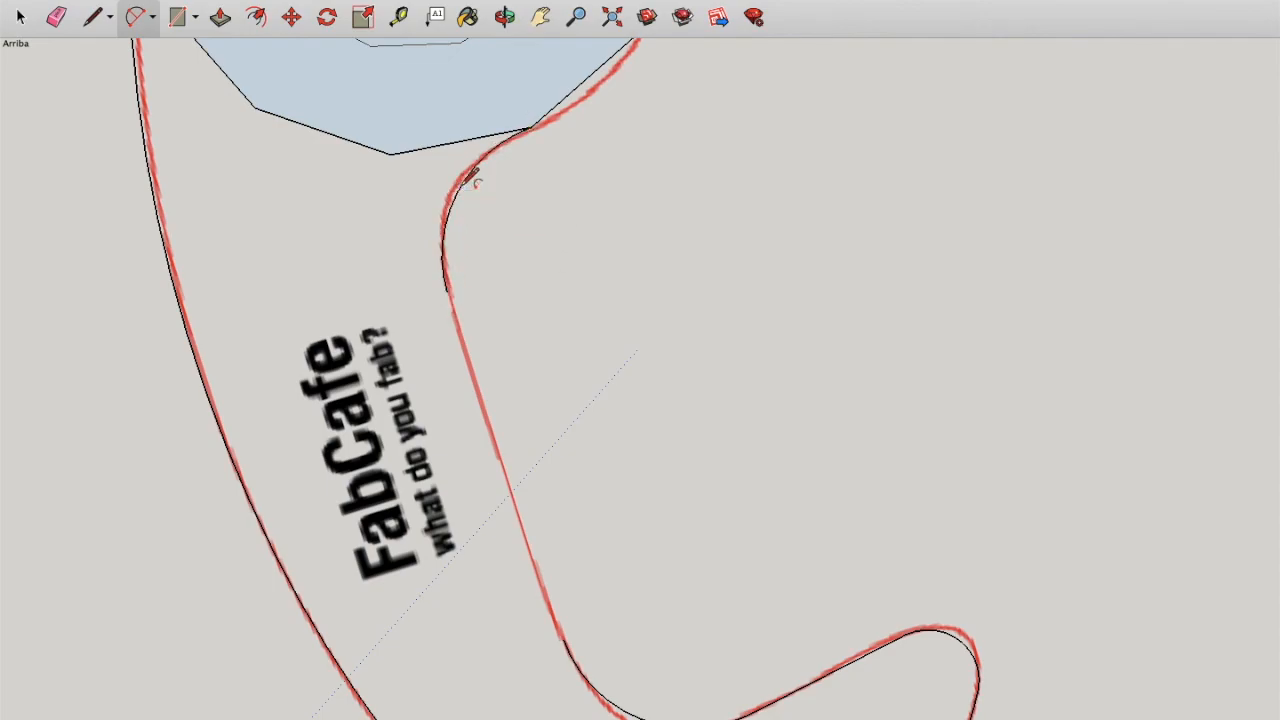
Step: Close the outline with a straight line along the handle's inner edge between the two concave arcs
left_click(93, 18)
left_click(447, 291)
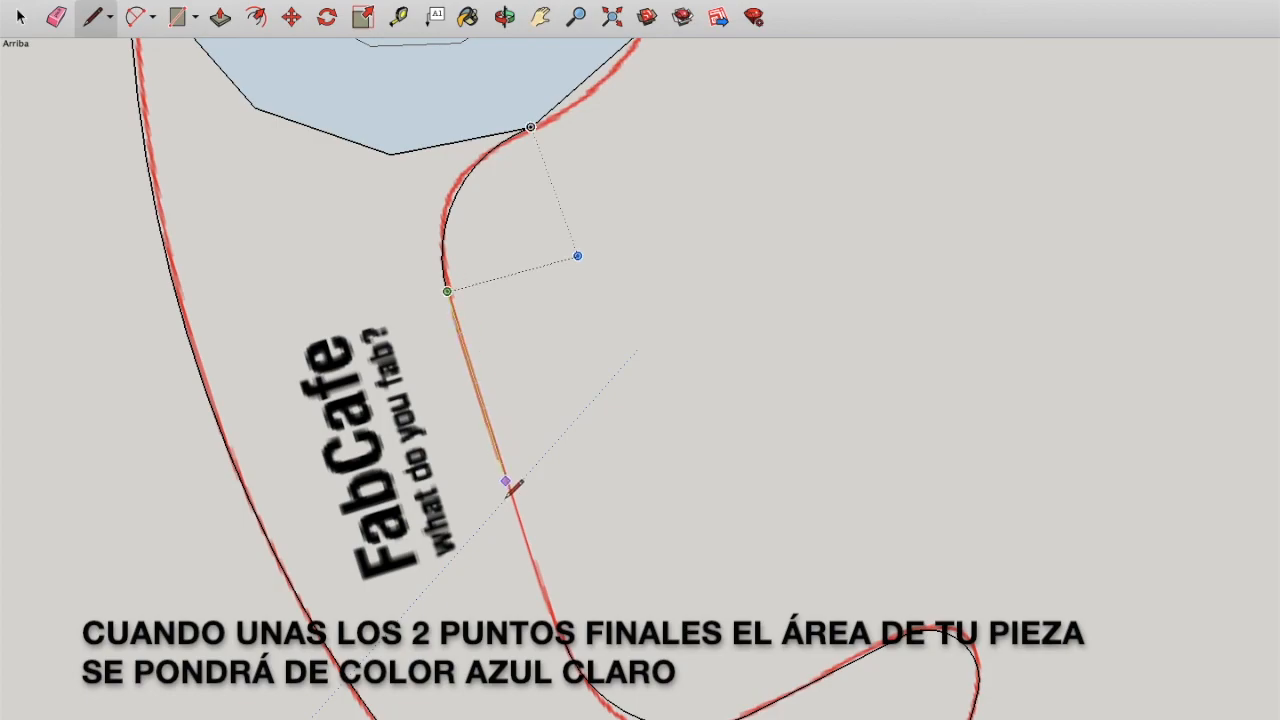
left_click(548, 612)
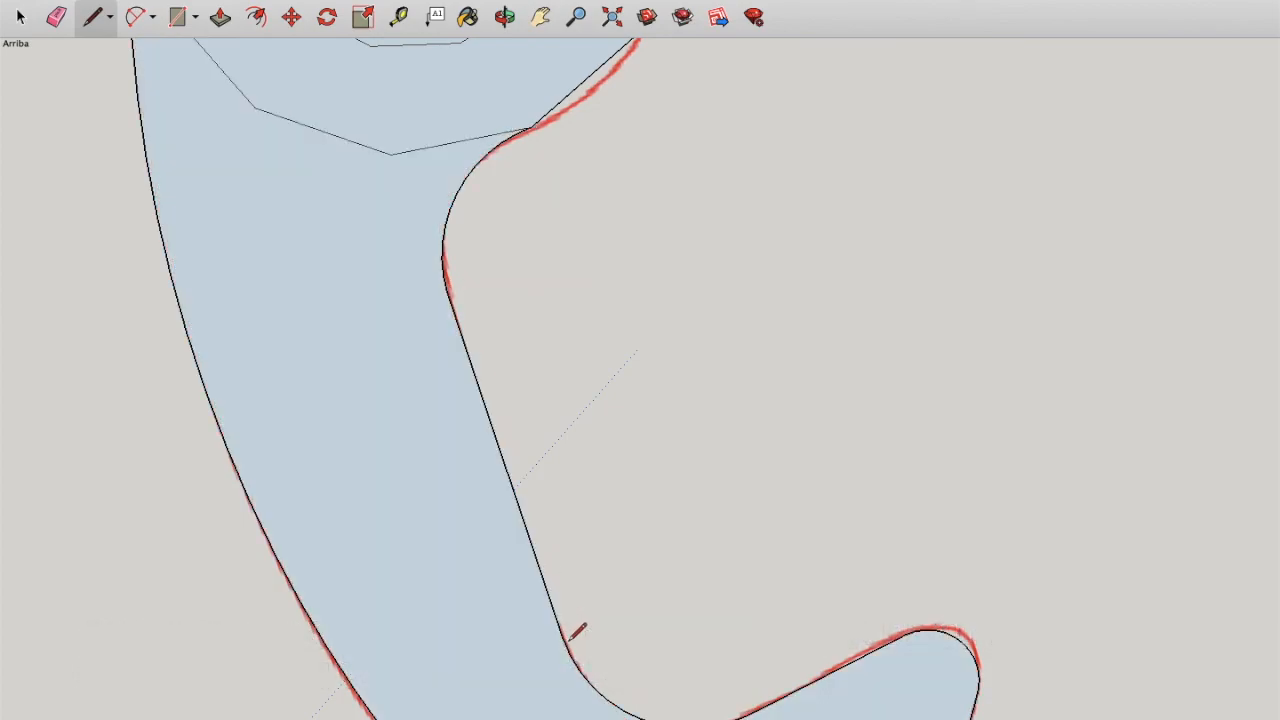
Step: Erase the part of the head's outer circle that separates the head from the handle
scroll(434, 241, "down", 5)
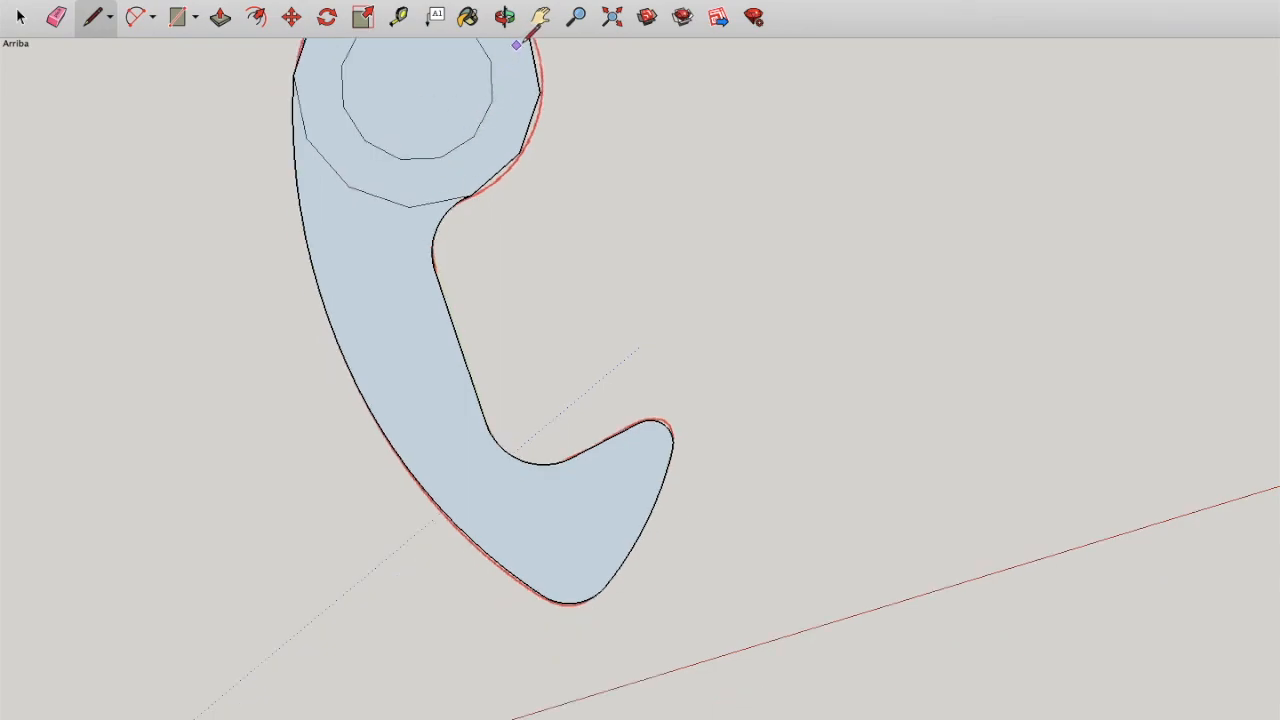
left_click(540, 17)
mouse_move(520, 180)
left_mouse_down()
mouse_move(565, 275)
mouse_move(588, 370)
mouse_move(570, 420)
left_mouse_up()
left_click(57, 17)
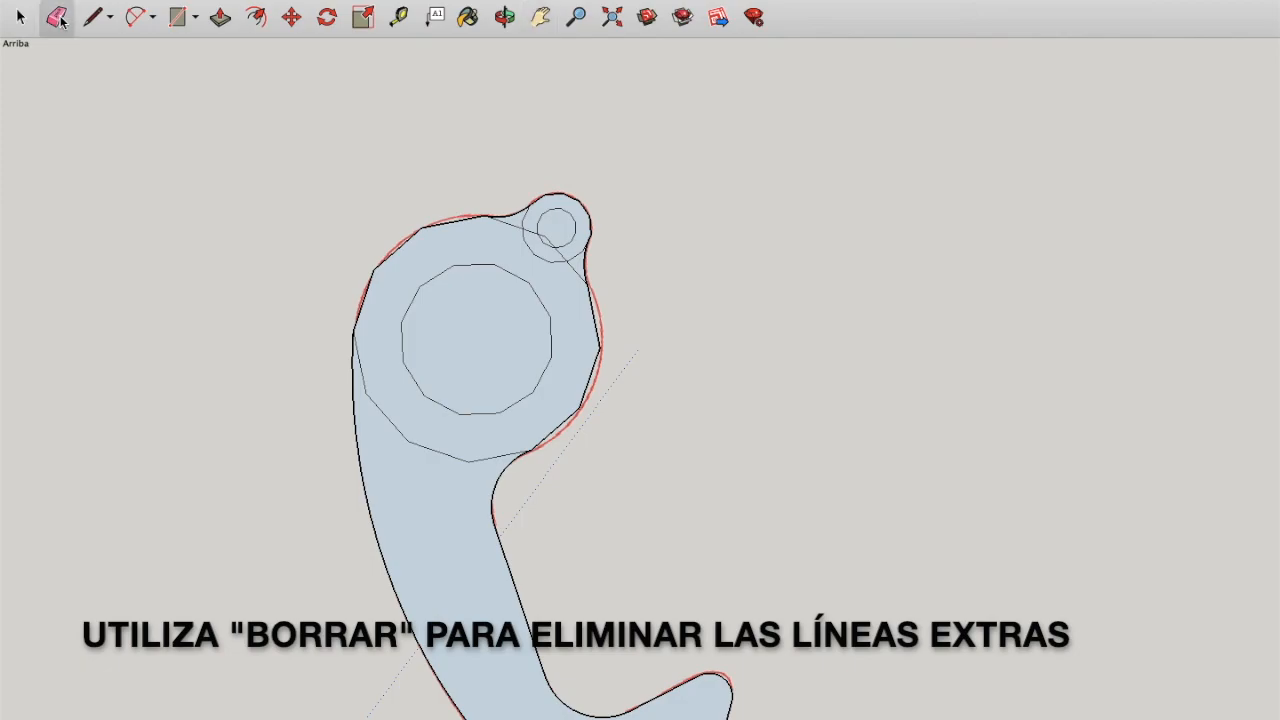
left_click(368, 394)
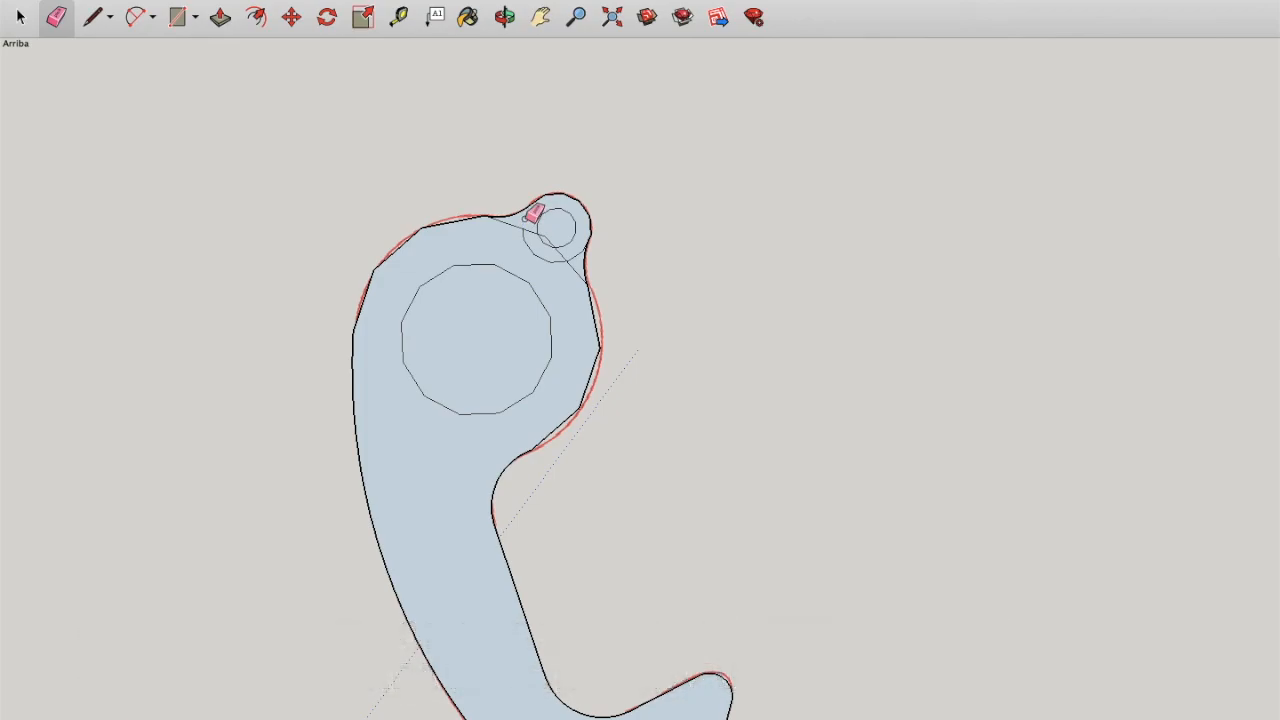
Step: Erase the overlapping head and lug circle segments around the keyring hole, keeping the hole's circle
scroll(533, 213, "up", 3)
scroll(535, 212, "up", 2)
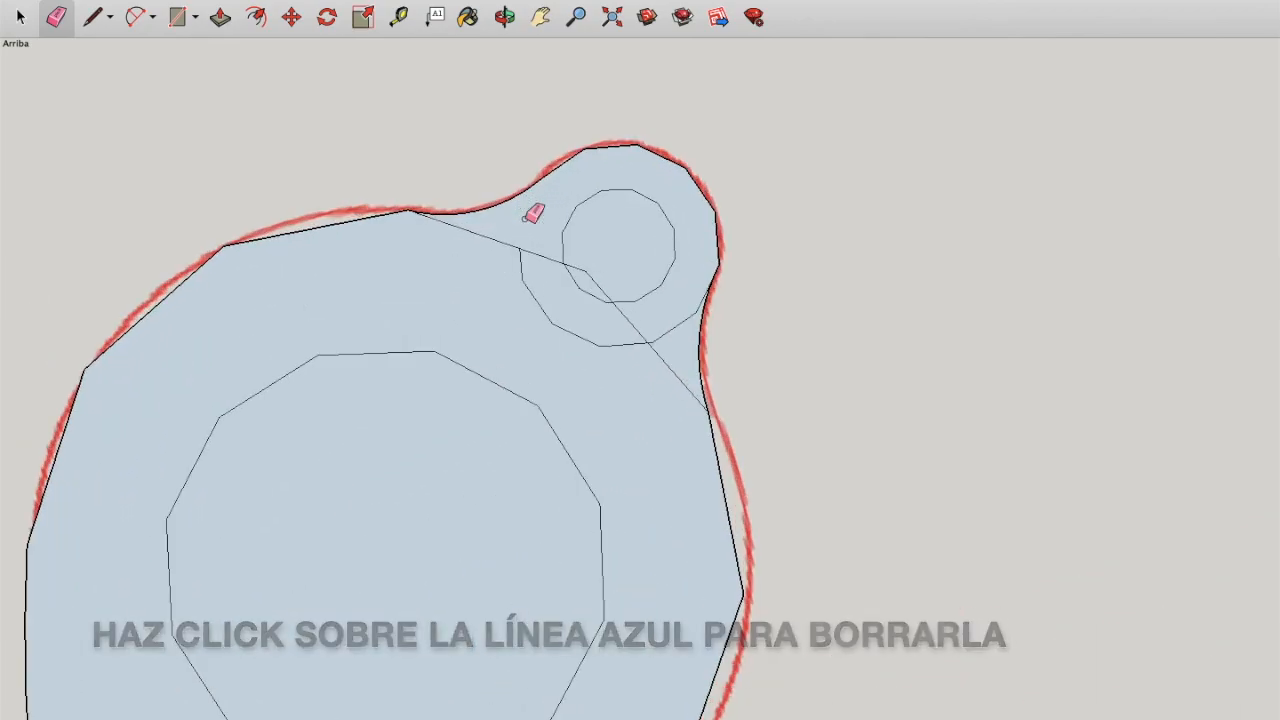
mouse_move(500, 241)
left_mouse_down()
mouse_move(660, 334)
mouse_move(660, 358)
left_mouse_up()
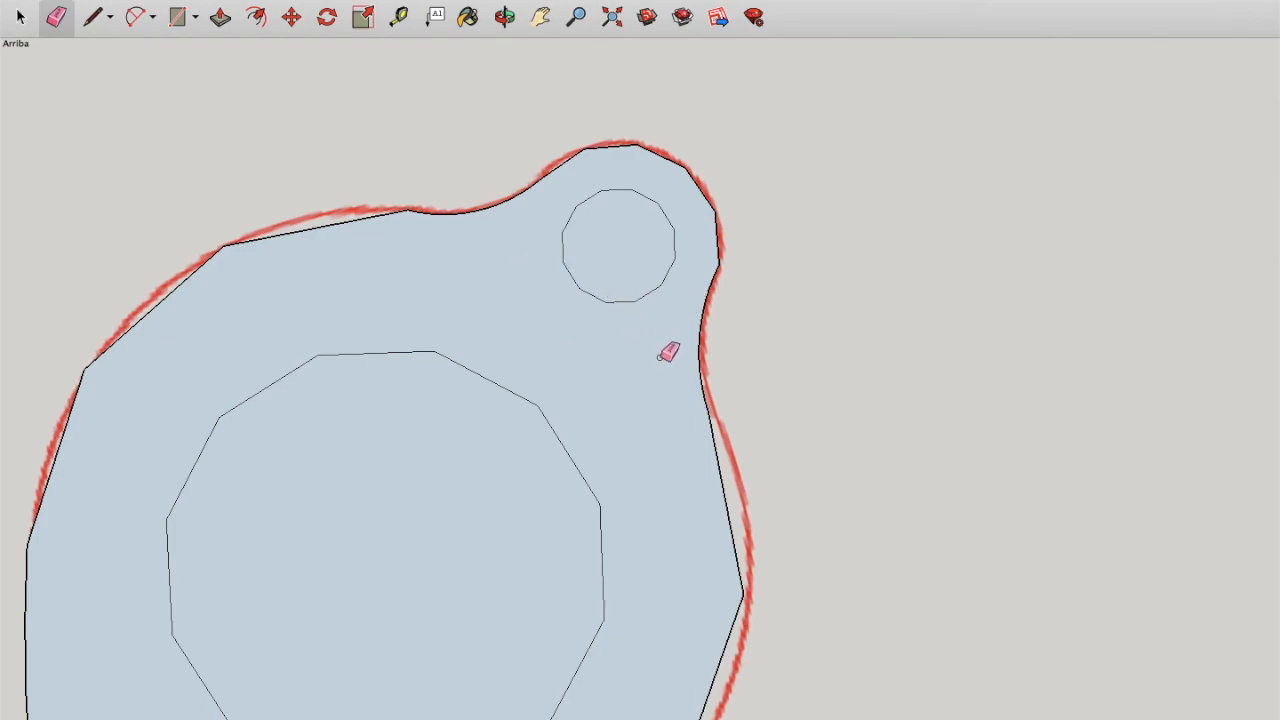
Step: Delete the faces inside the head's large inner circle and the keyring lug's small circle to open both holes
left_click(23, 17)
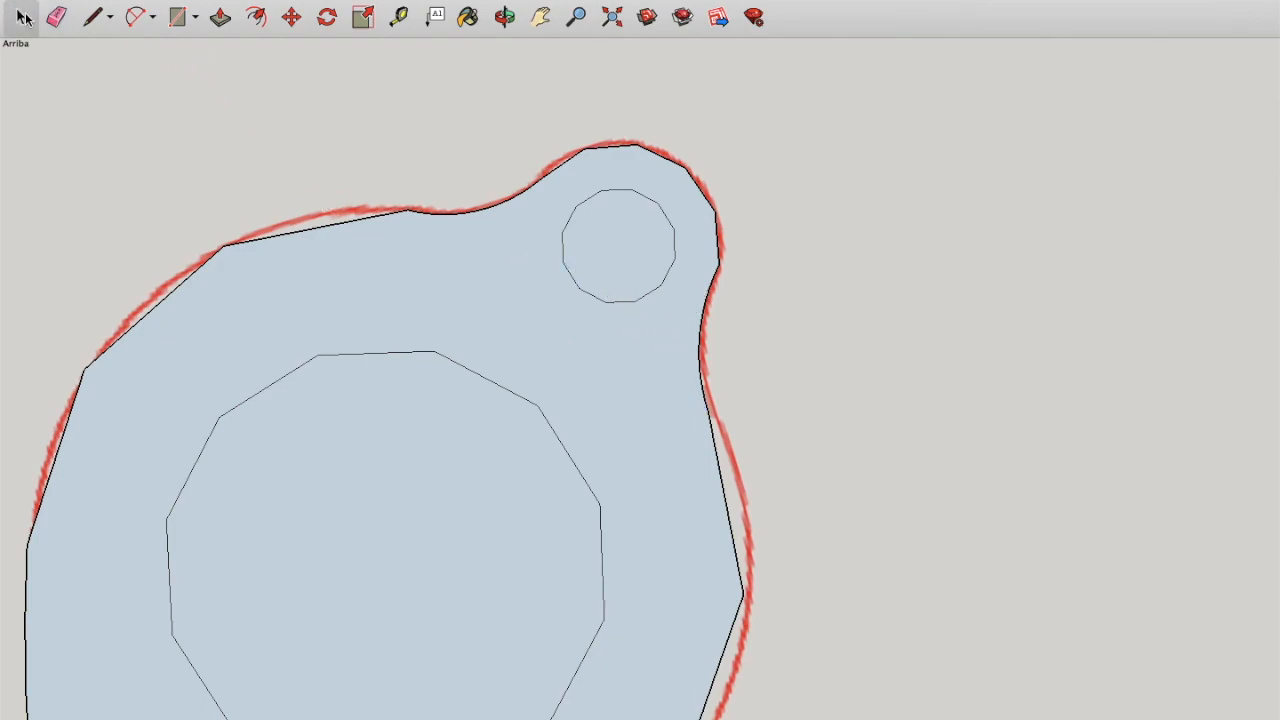
scroll(460, 279, "down", 5)
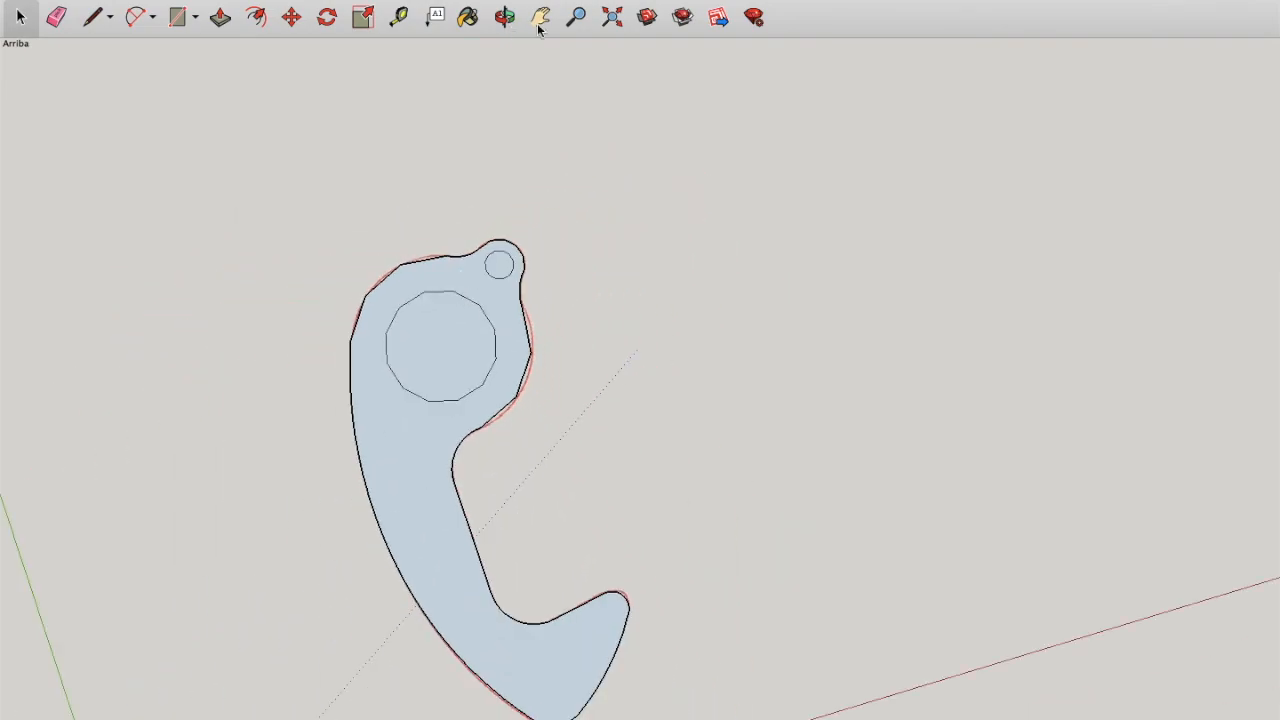
left_click(504, 17)
left_click_drag(829, 290, 506, 652)
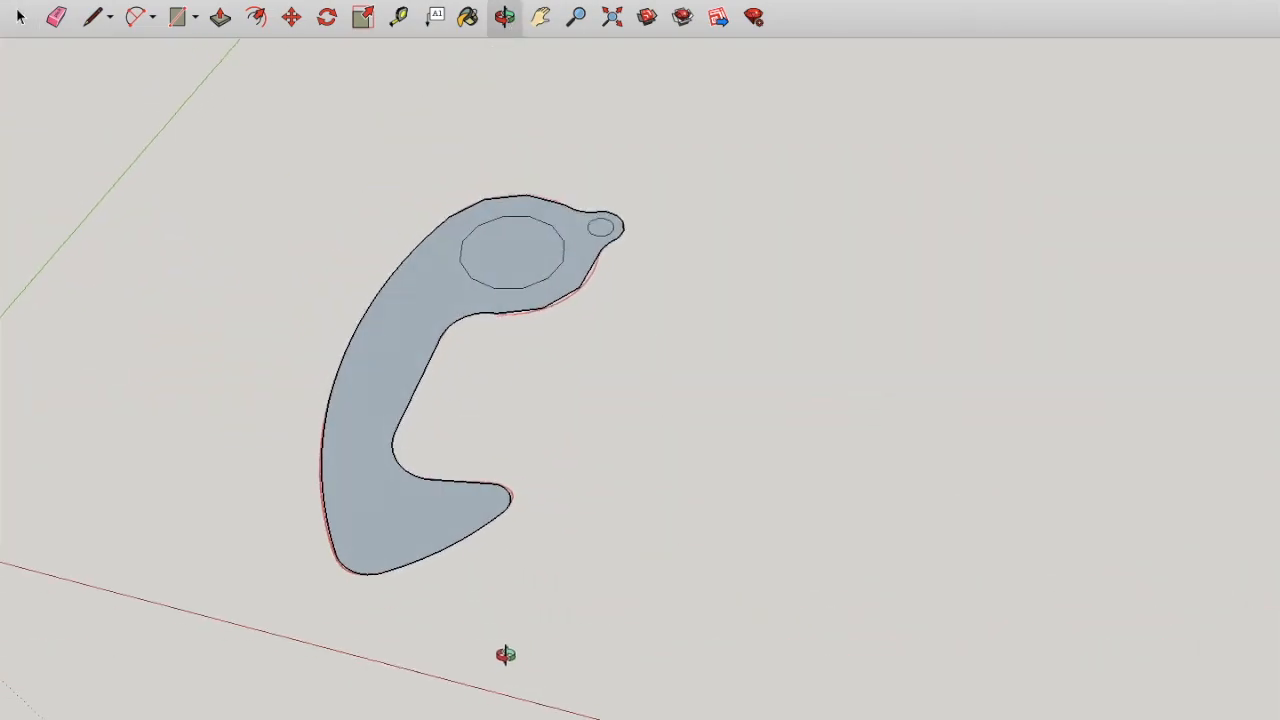
left_click(21, 17)
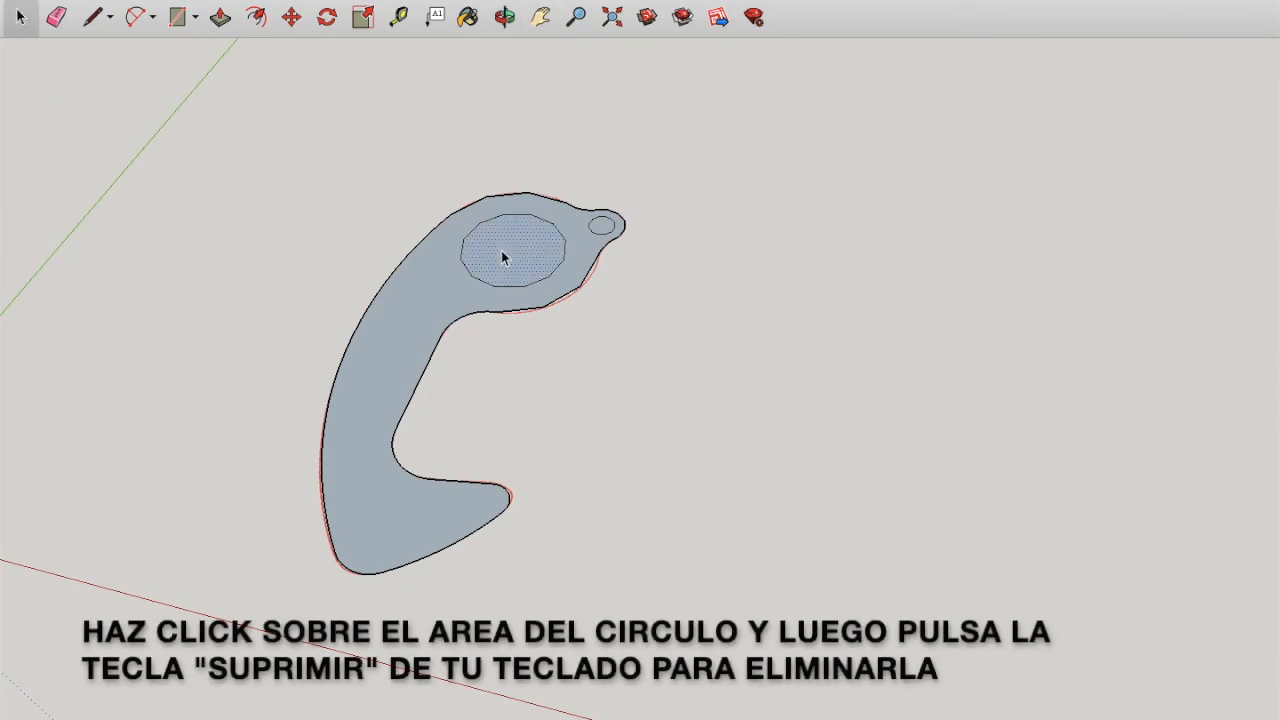
key("Delete")
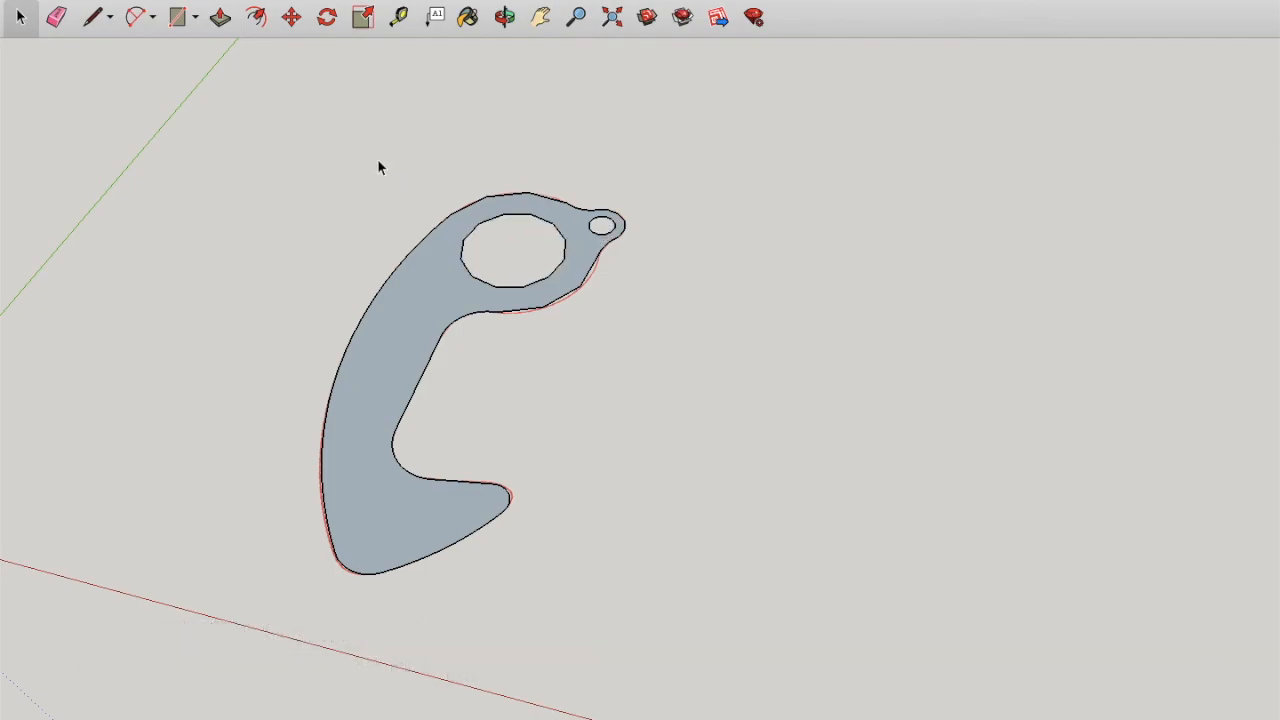
Step: Extrude the door opener's face upward with Push/Pull into a thin solid plate
left_click(221, 19)
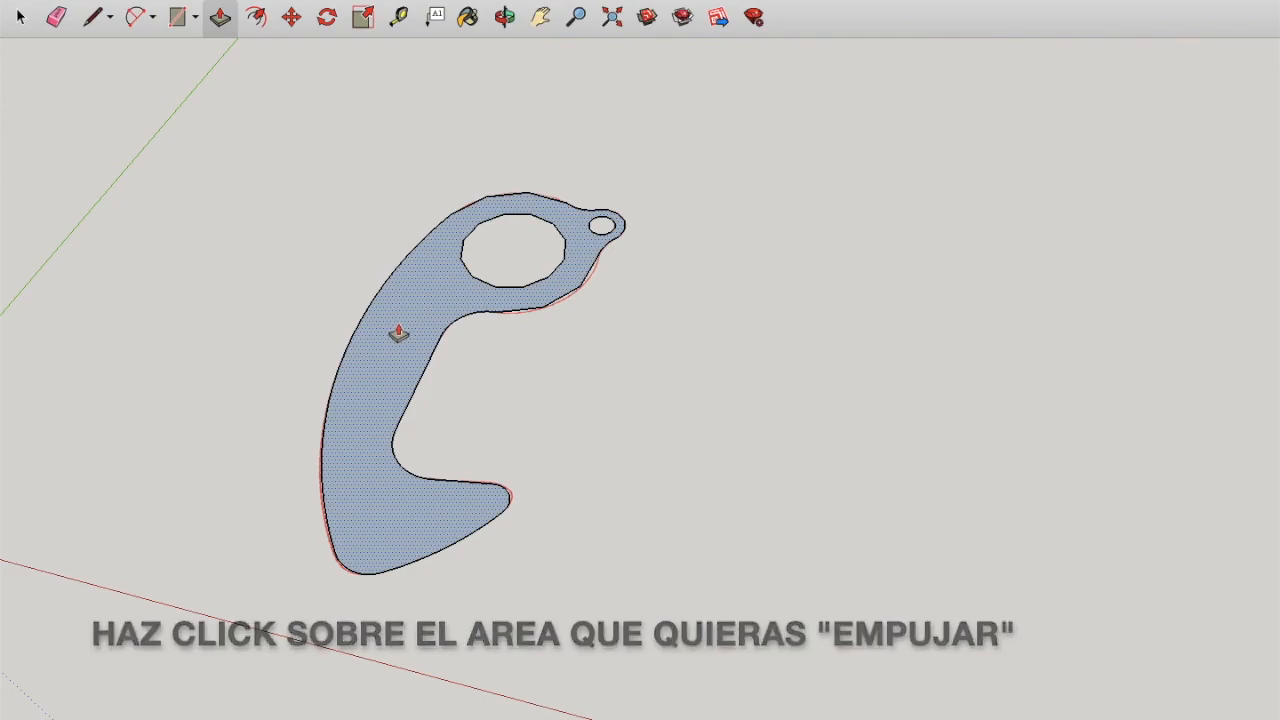
left_click_drag(398, 333, 400, 299)
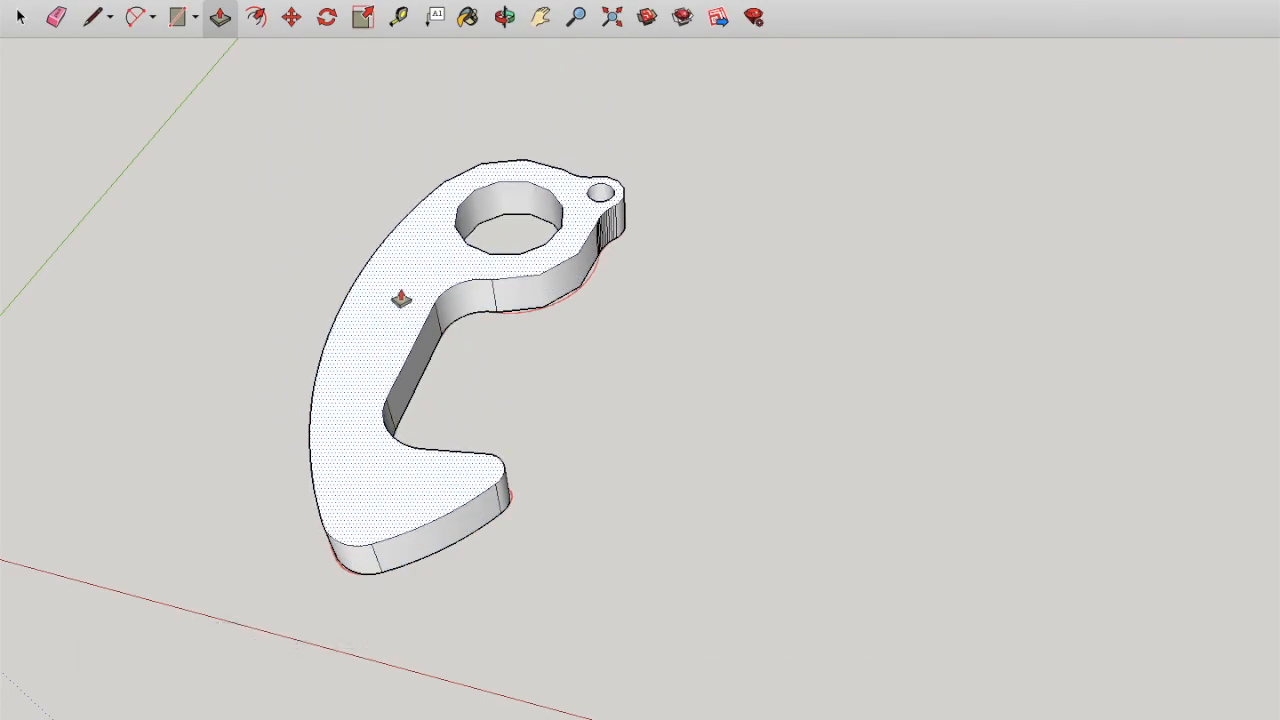
key("Return")
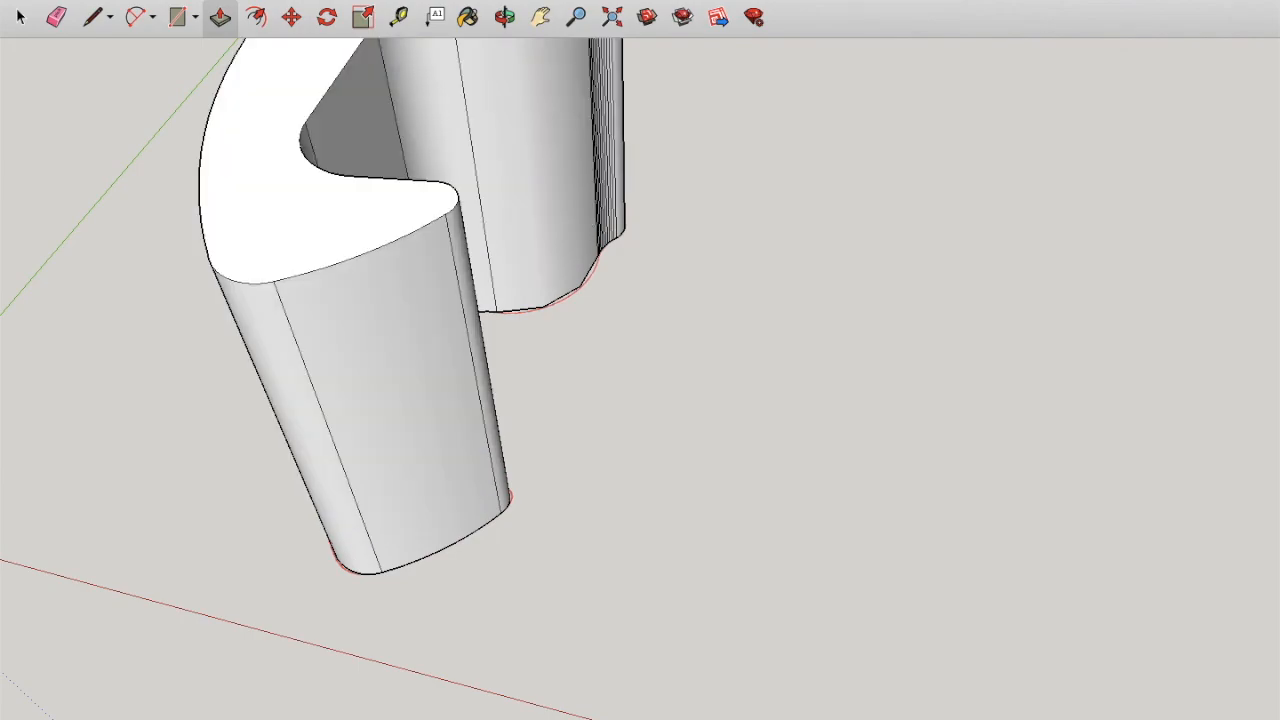
key("Return")
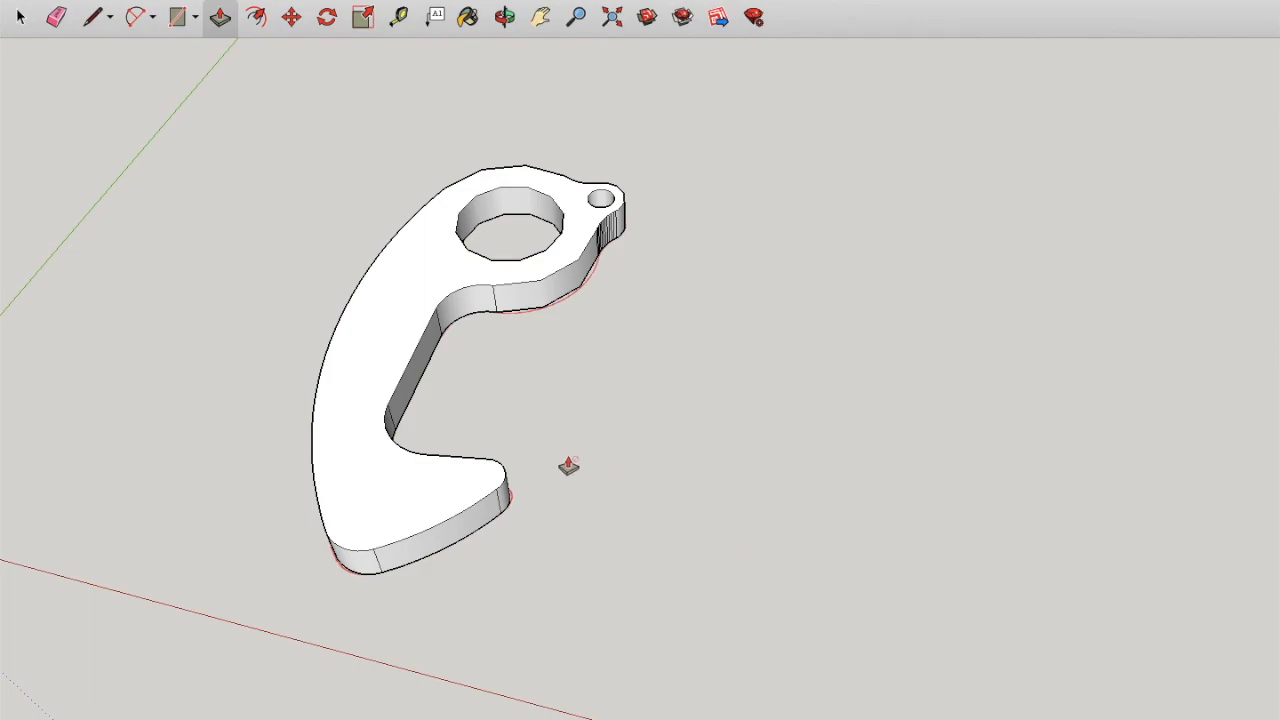
Step: Delete the imported reference image lying underneath the extruded door opener
left_click(22, 24)
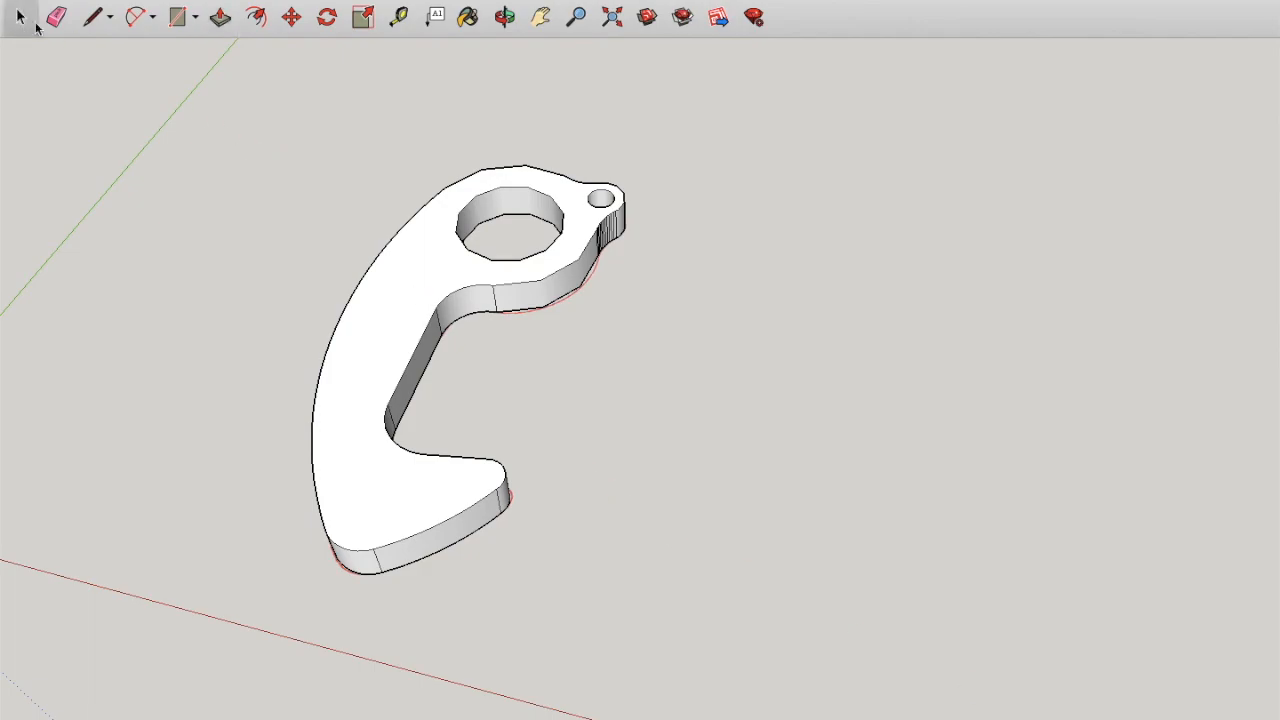
left_click(505, 17)
left_click_drag(715, 340, 575, 640)
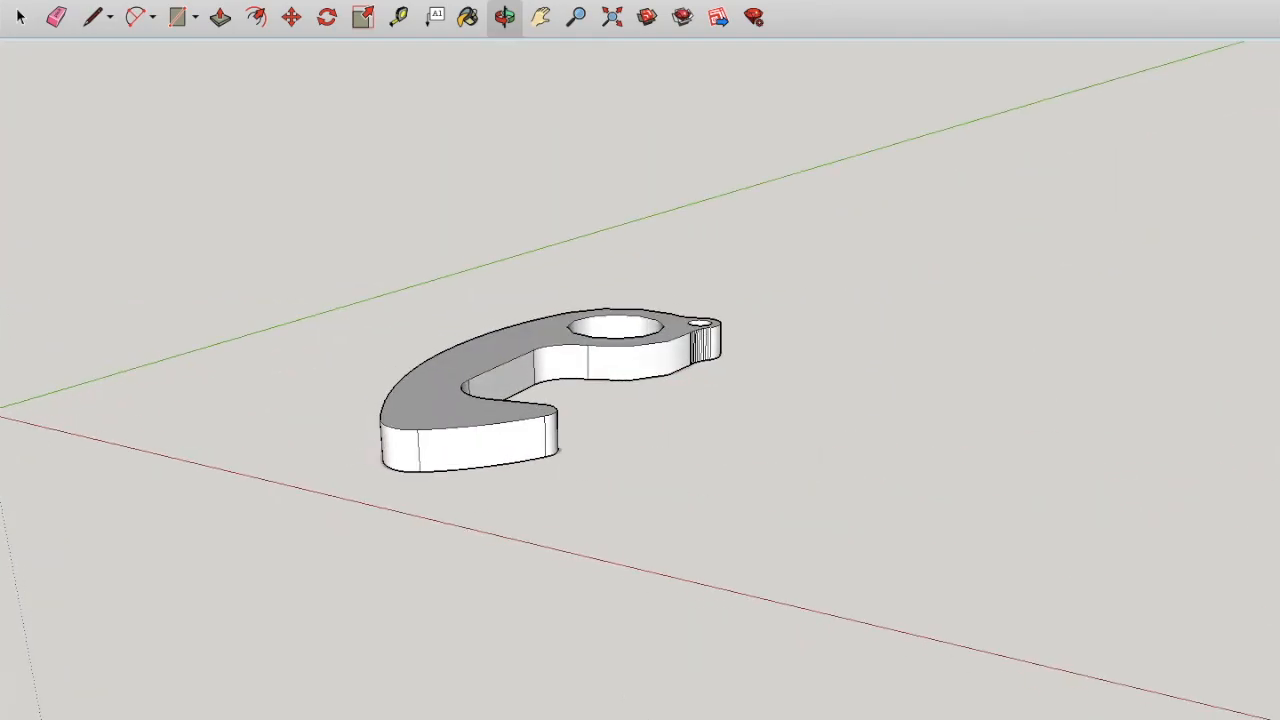
left_click_drag(368, 440, 446, 674)
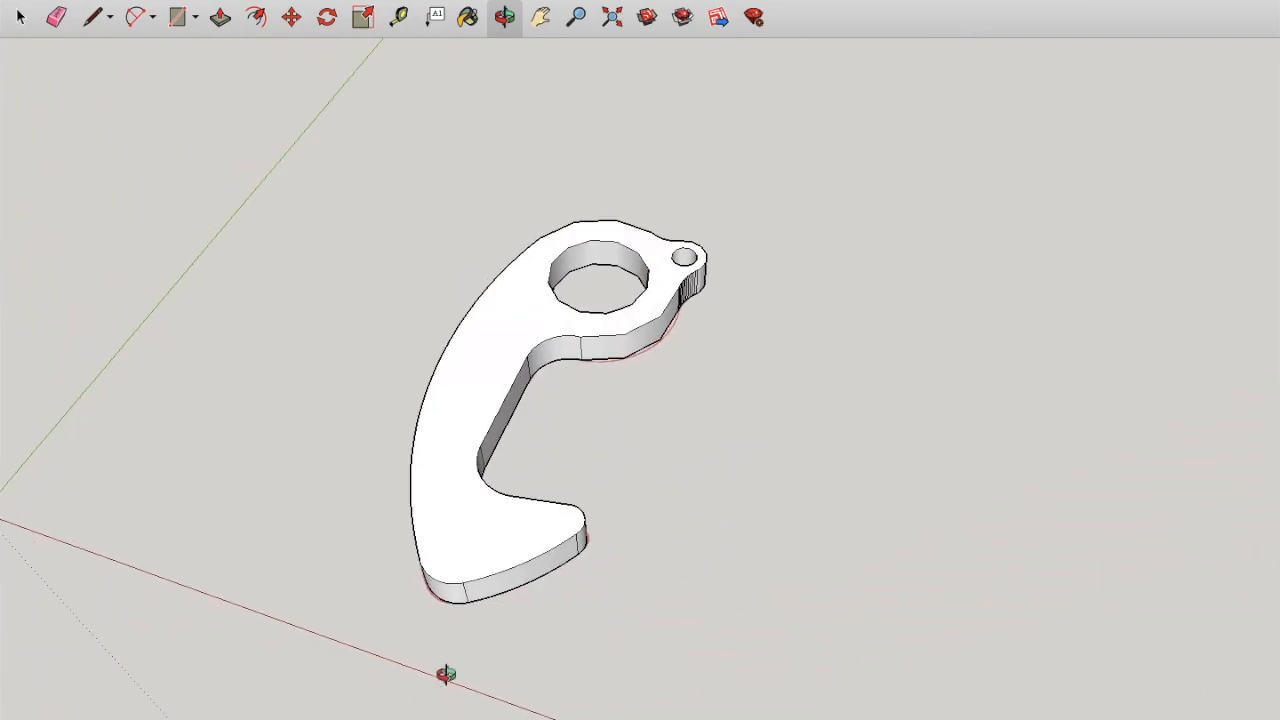
scroll(627, 349, "down", 3)
scroll(627, 349, "up", 8)
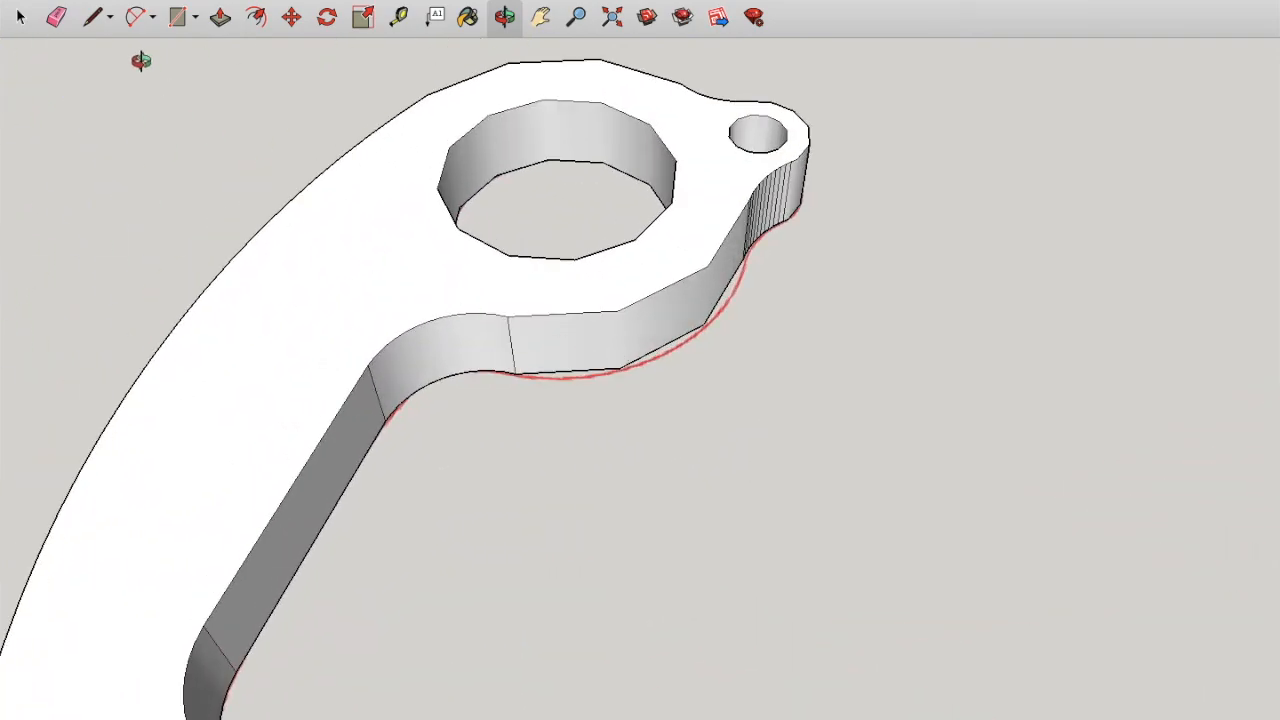
left_click(18, 18)
left_click(586, 376)
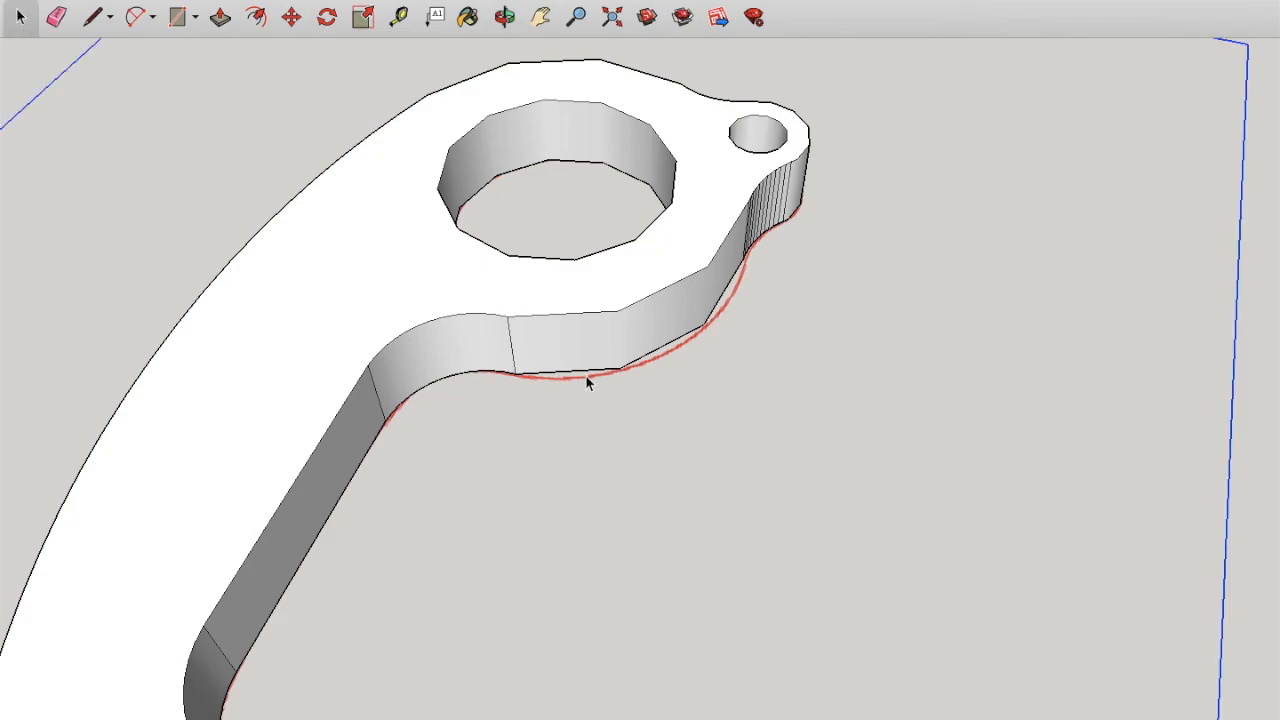
scroll(588, 385, "down", 3)
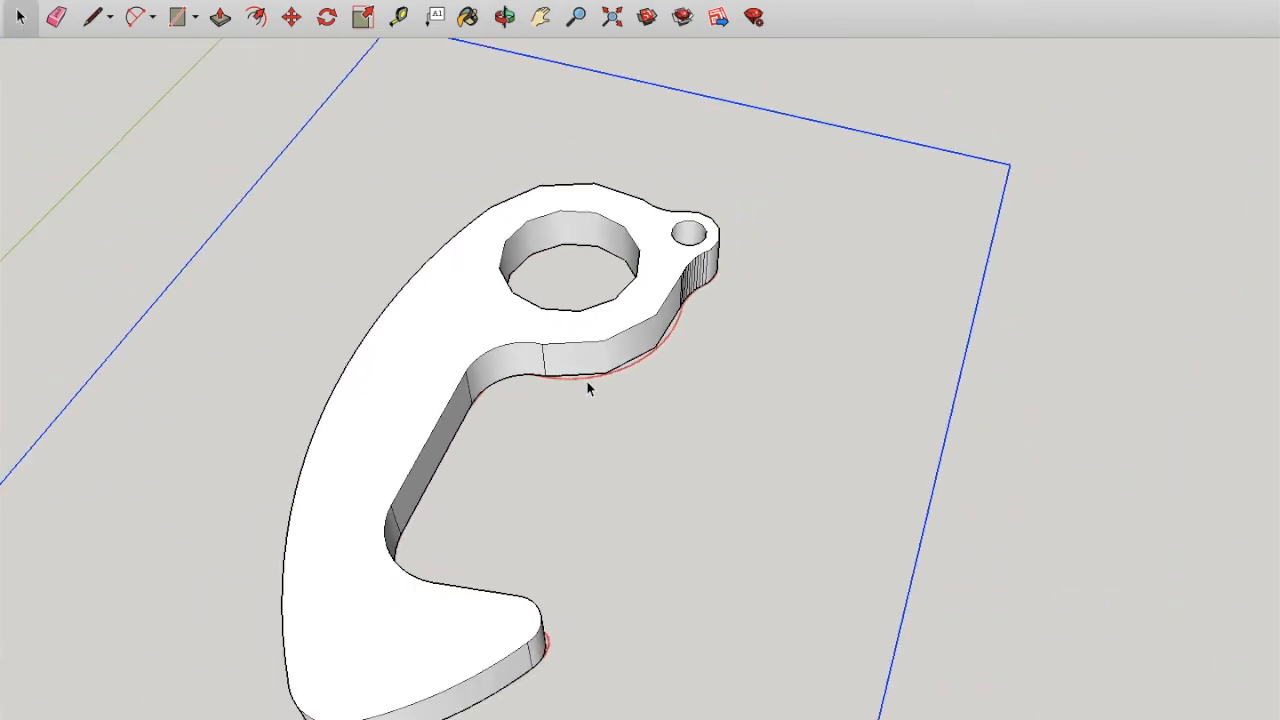
key("Delete")
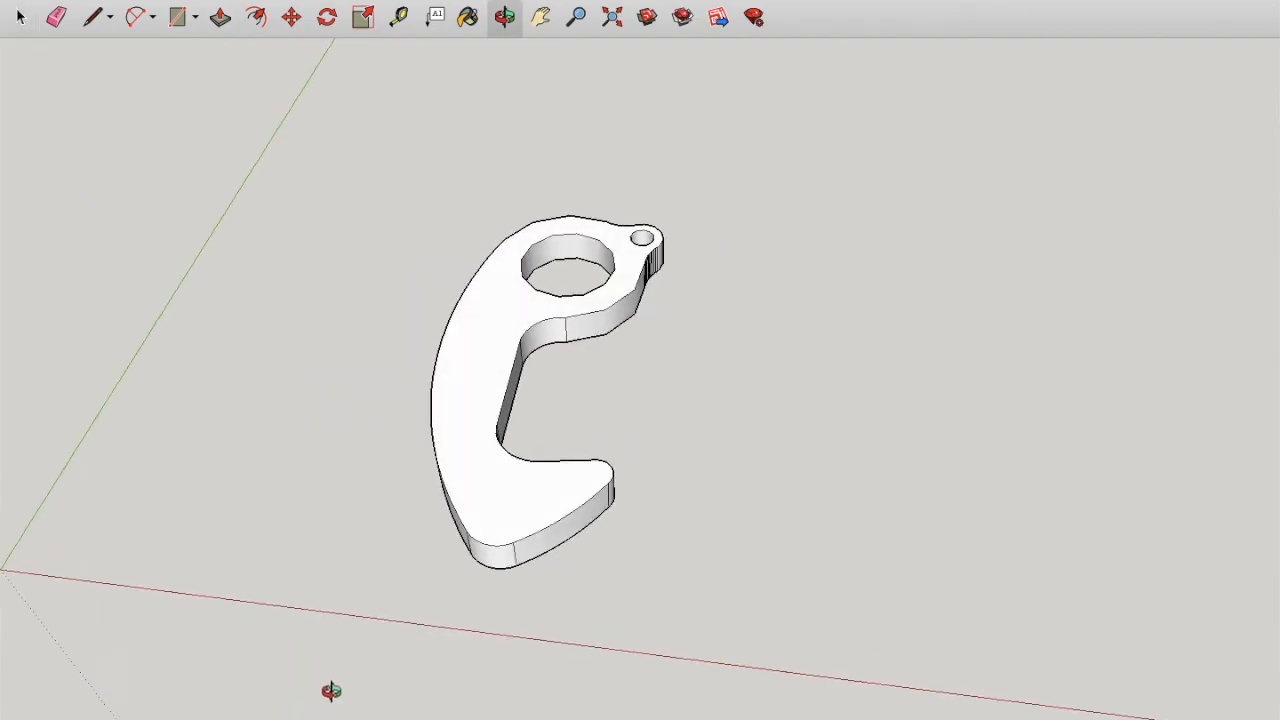
Step: Export the door opener as a 3D model in OBJ format, named Abre puertas FabCafe, to the Documentos folder
left_click_drag(329, 689, 126, 646)
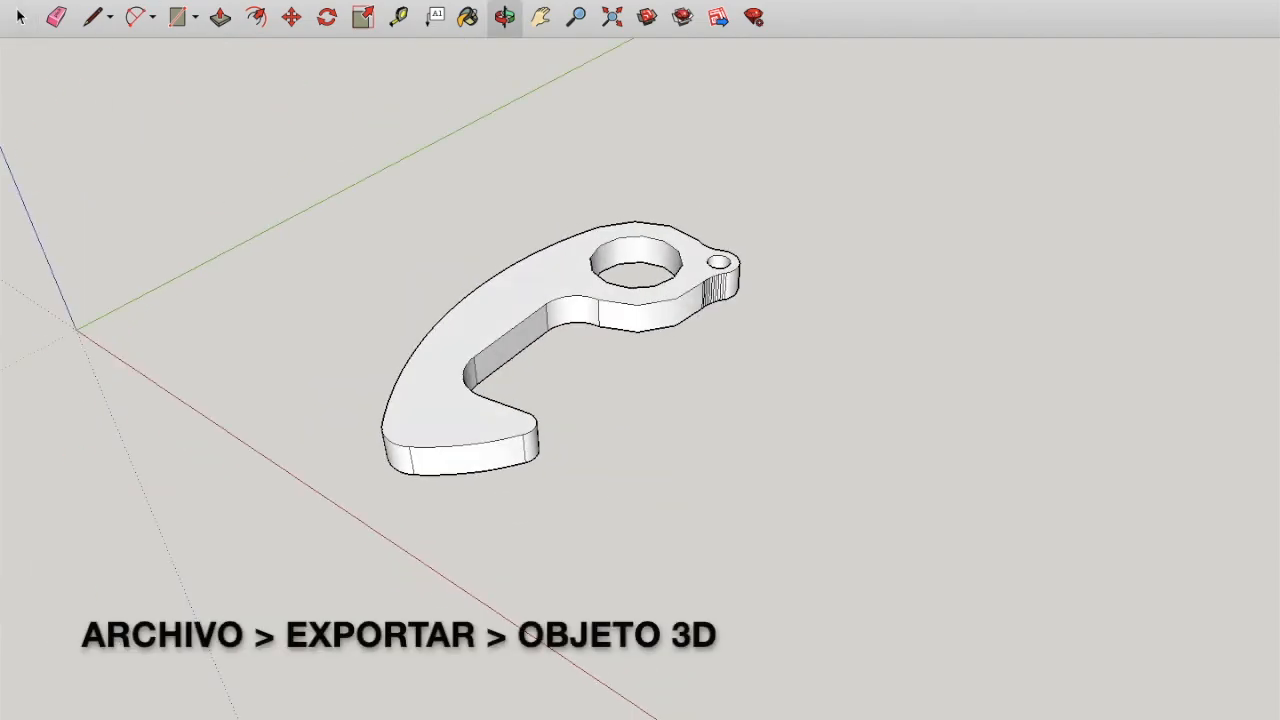
left_click(145, 0)
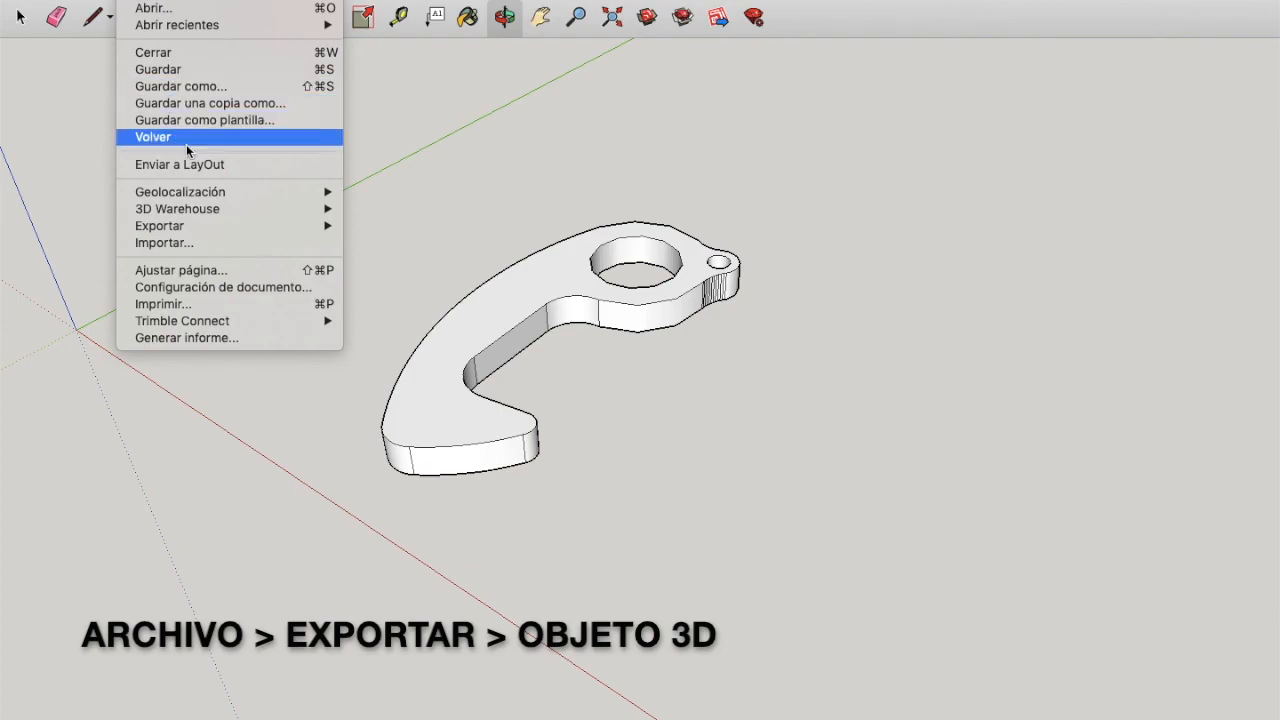
mouse_move(199, 220)
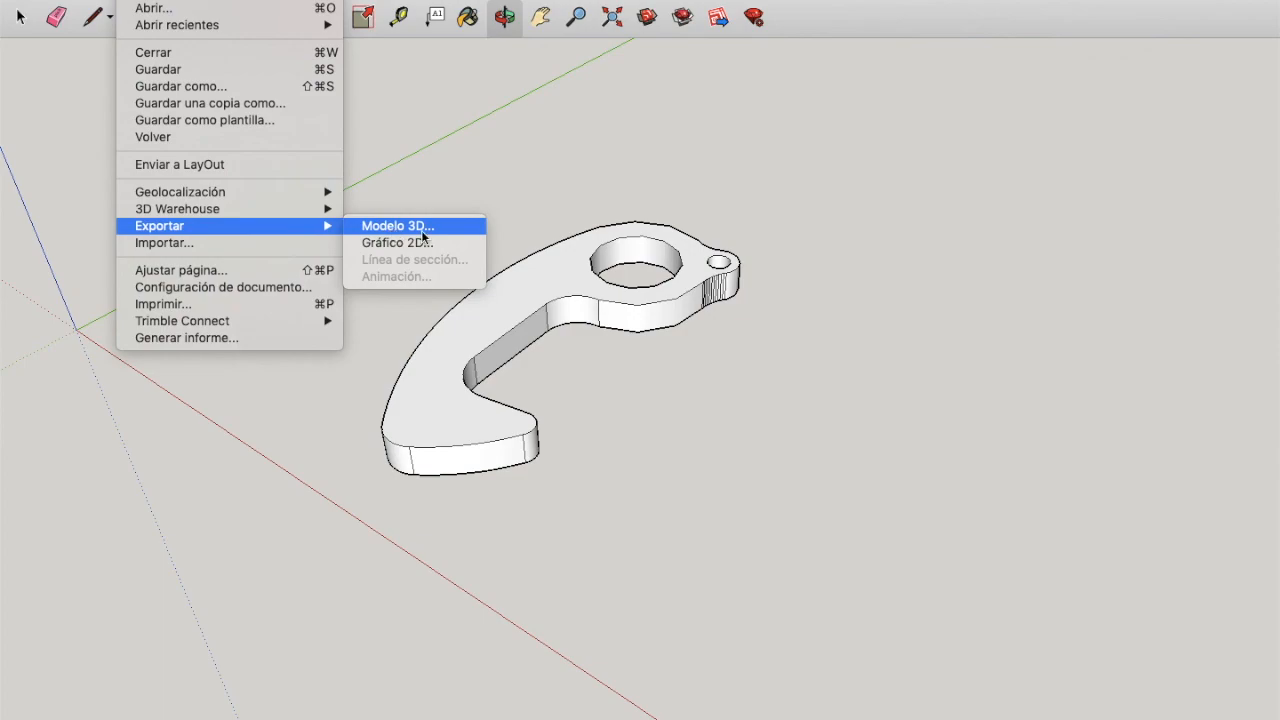
left_click(447, 229)
left_click(682, 160)
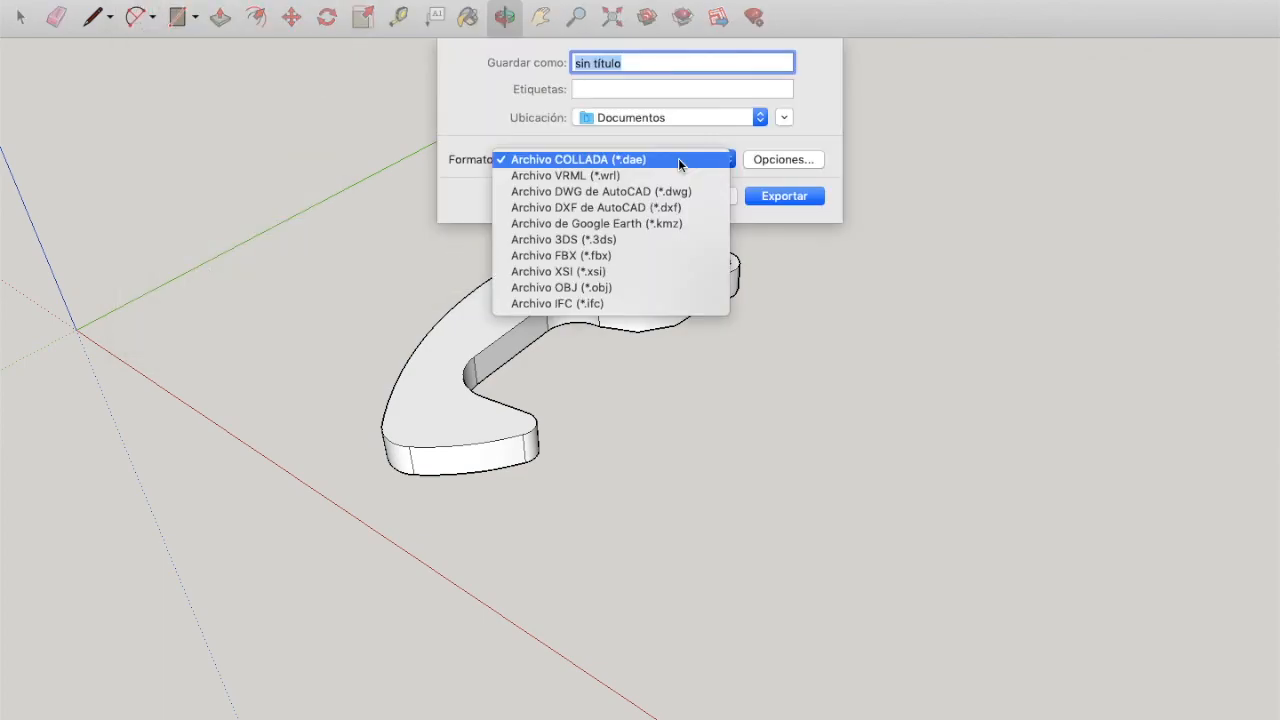
left_click(616, 288)
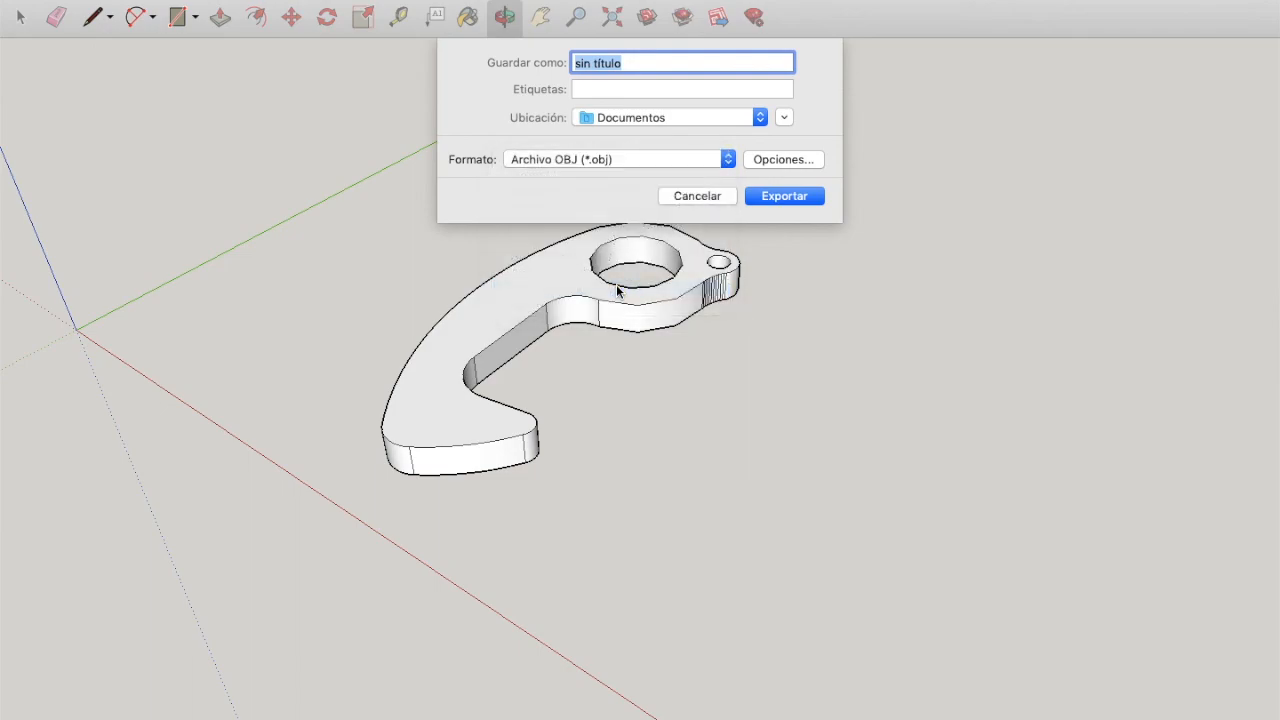
type("Abre puertas")
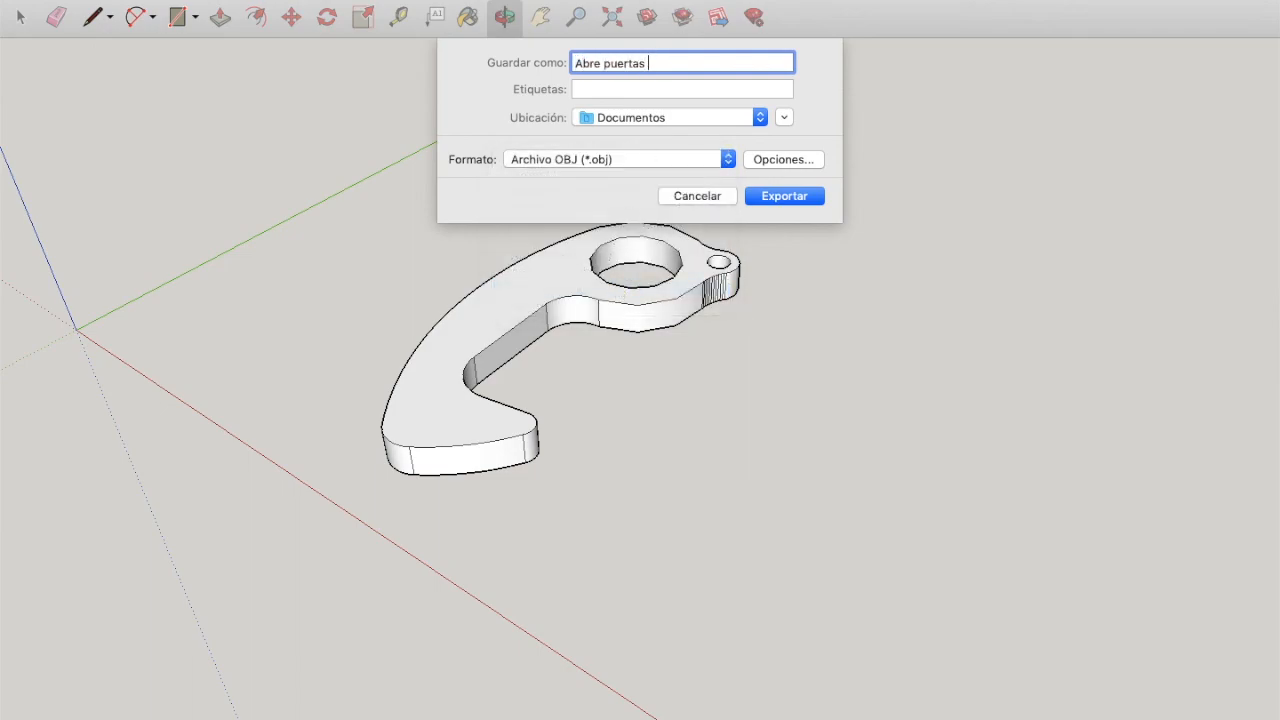
left_click(767, 194)
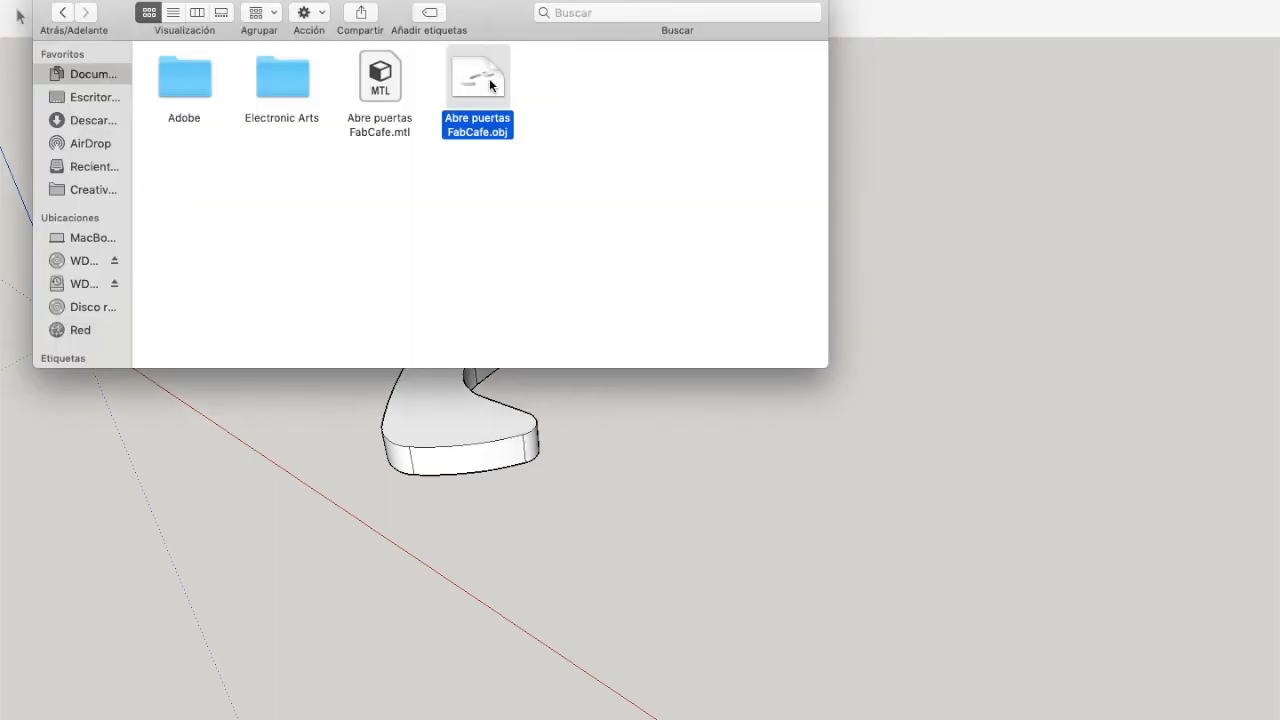
Step: Preview the exported Abre puertas FabCafe.obj, switch to the slicer and load the file onto the Sigma's build plate
key("space")
left_click_drag(506, 408, 383, 209)
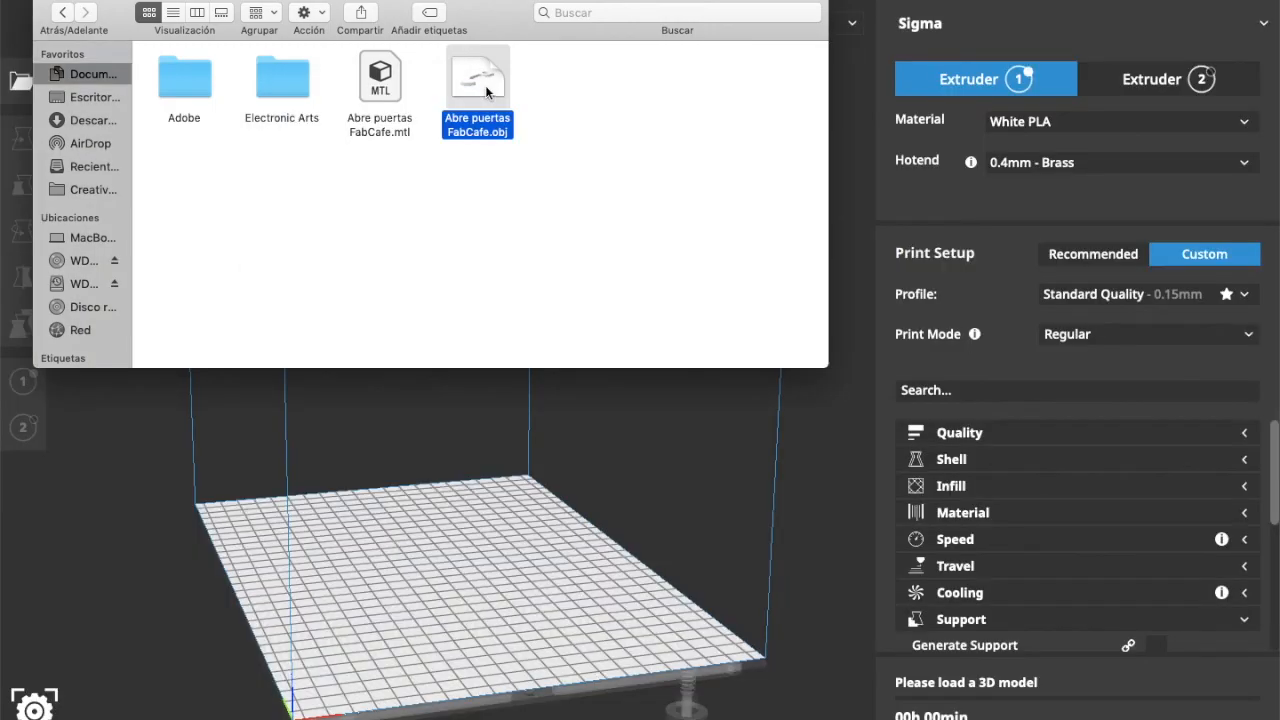
left_click_drag(485, 85, 470, 567)
left_click_drag(468, 573, 468, 573)
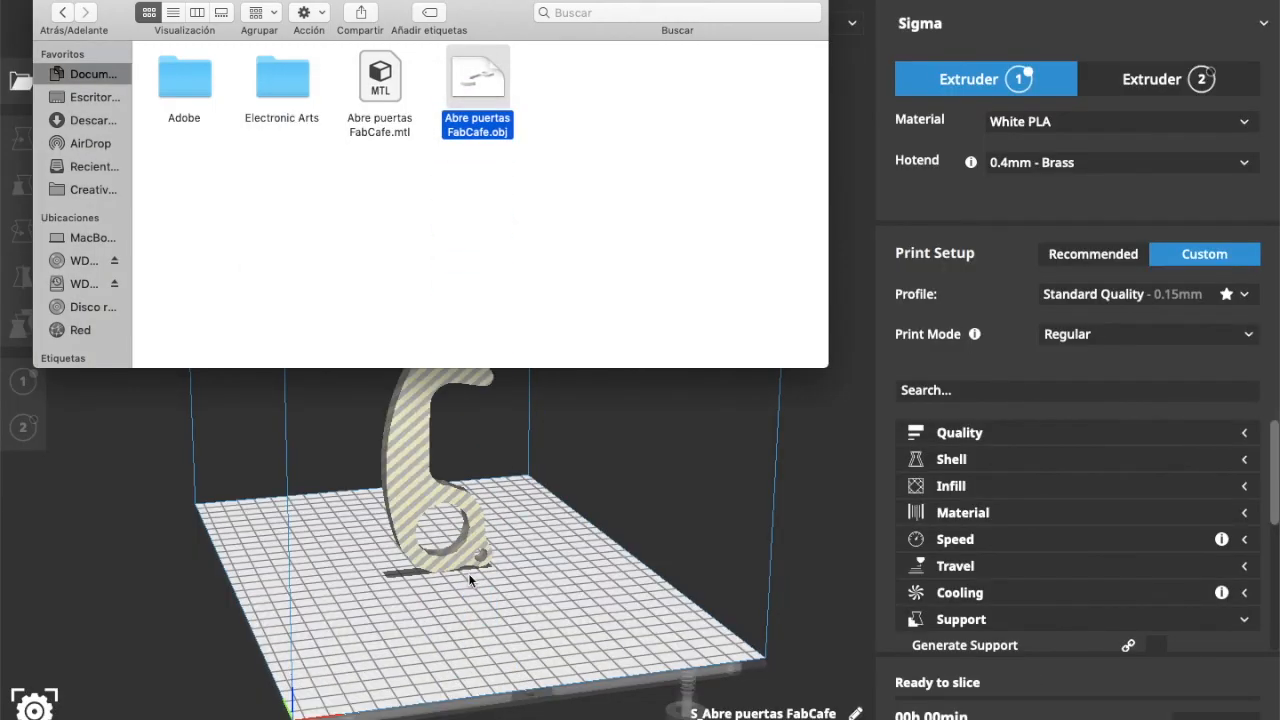
left_click(518, 582)
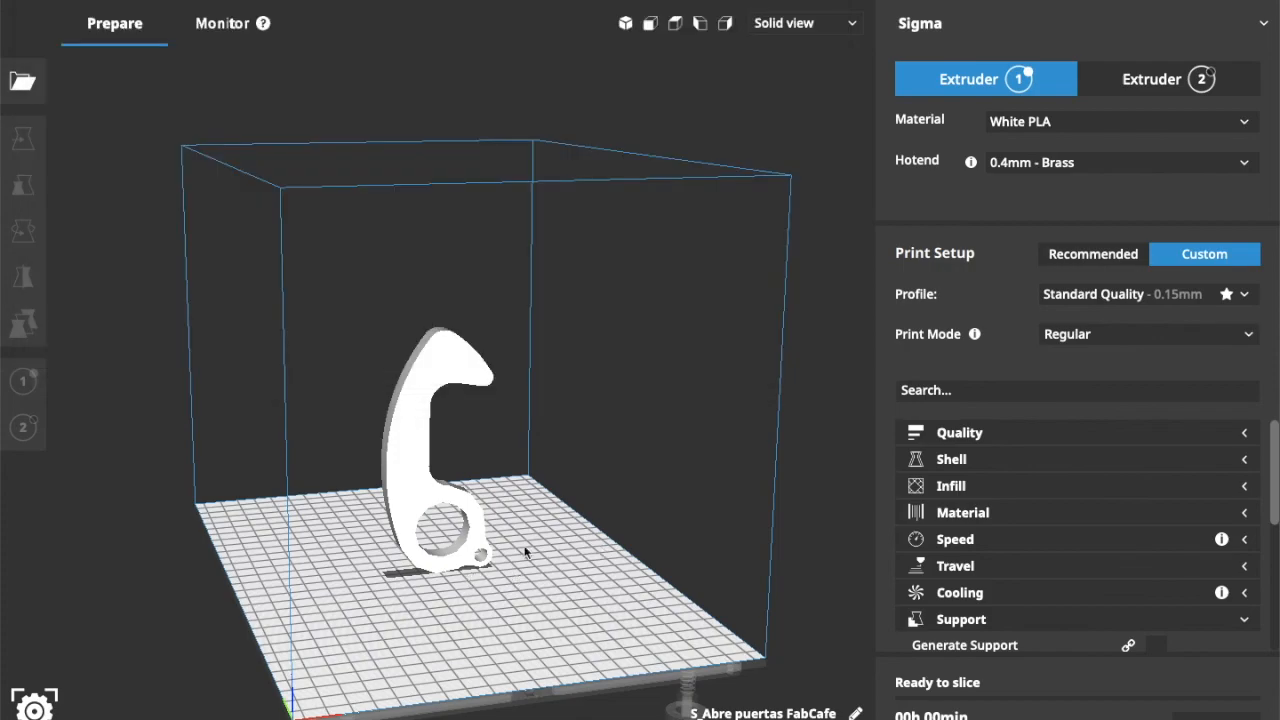
Step: Rotate the upright door opener so that it lies flat on the build plate
right_click_drag(543, 545, 468, 540)
left_click(410, 480)
left_click(23, 231)
right_click_drag(231, 544, 383, 568)
left_click_drag(383, 568, 319, 492)
right_click_drag(488, 615, 535, 608)
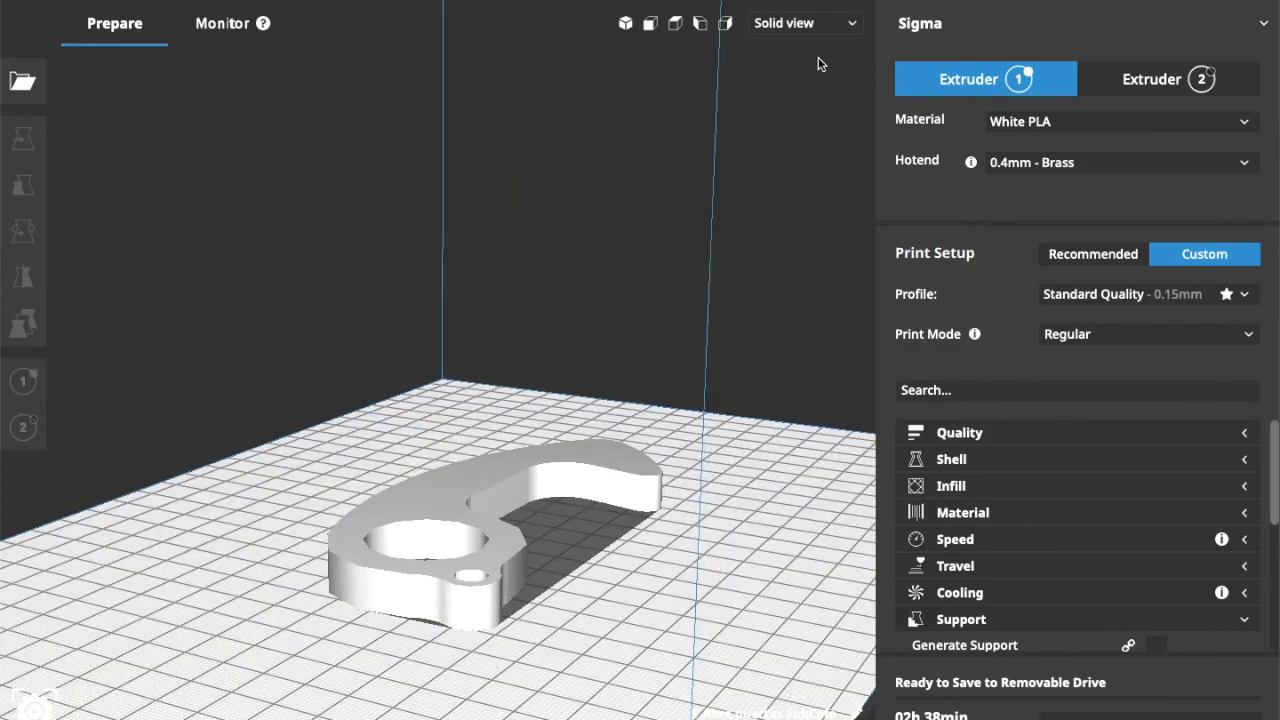
Step: Switch from solid to layer view and lower the displayed range to layer 1
left_click(852, 25)
left_click(812, 72)
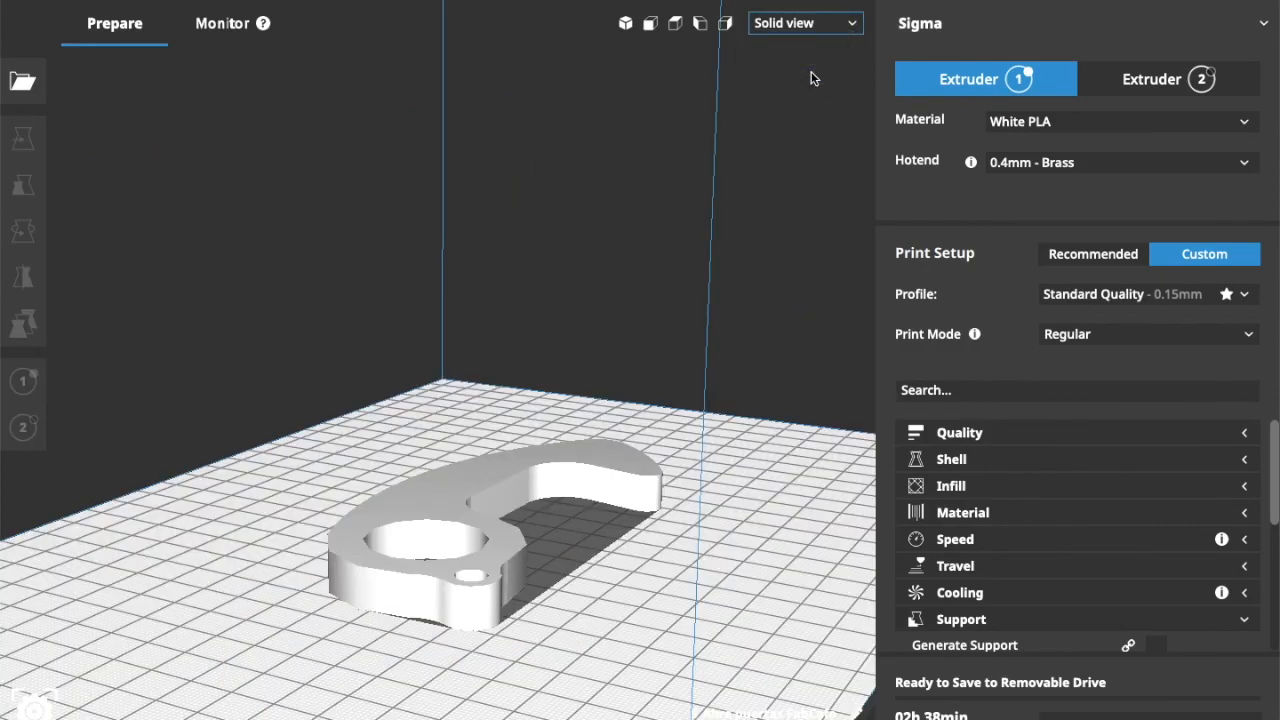
left_click_drag(846, 370, 846, 572)
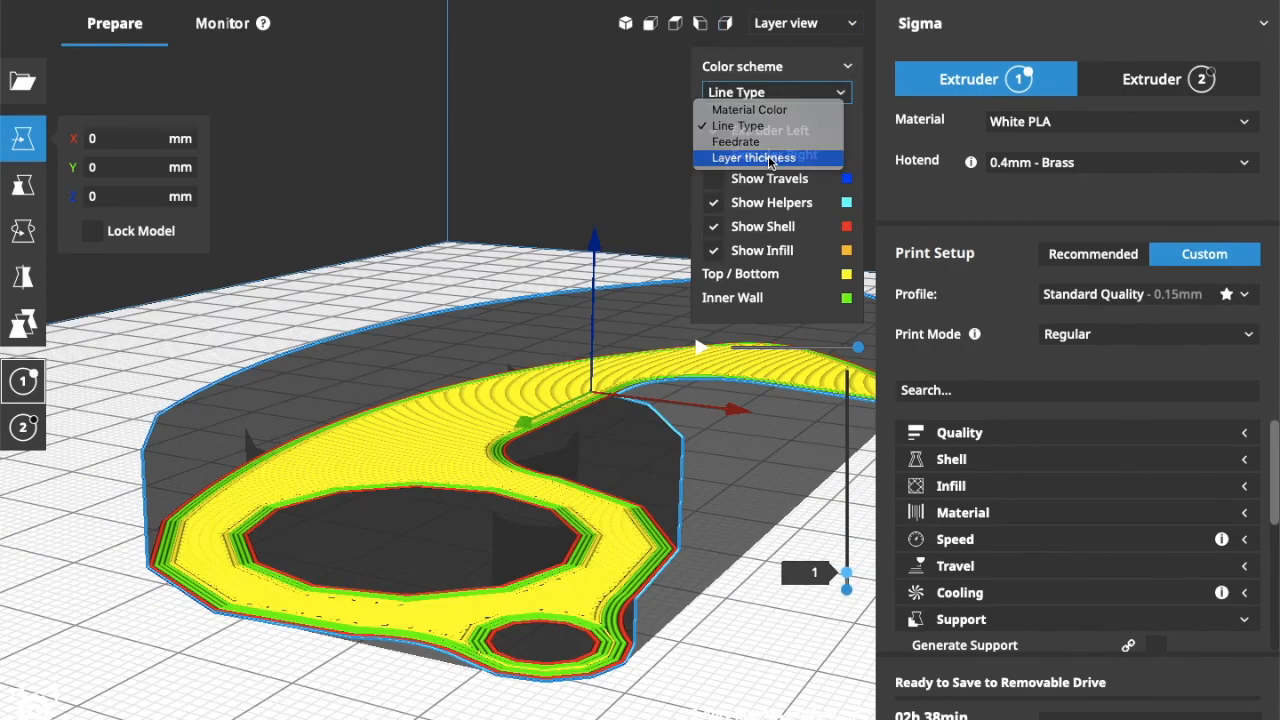
Step: Color the sliced preview by layer thickness and raise the displayed range to layer 36
left_click(749, 157)
left_click_drag(846, 570, 846, 520)
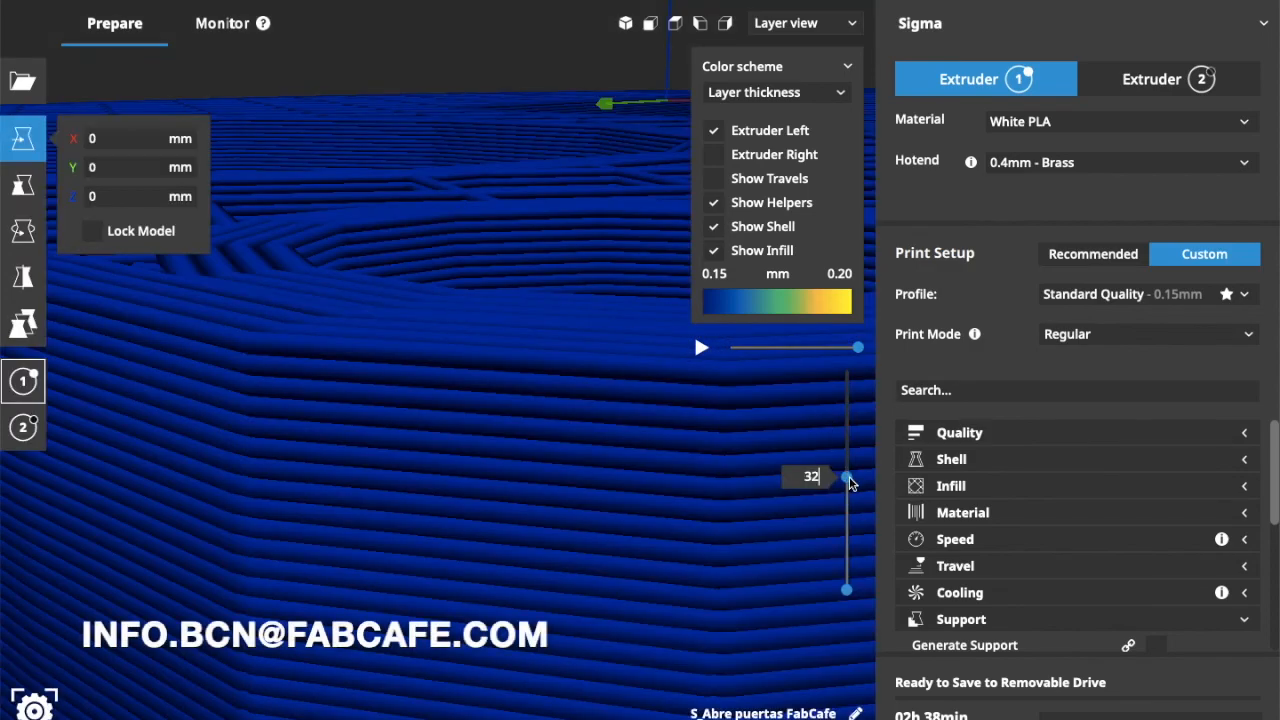
left_click_drag(845, 476, 848, 463)
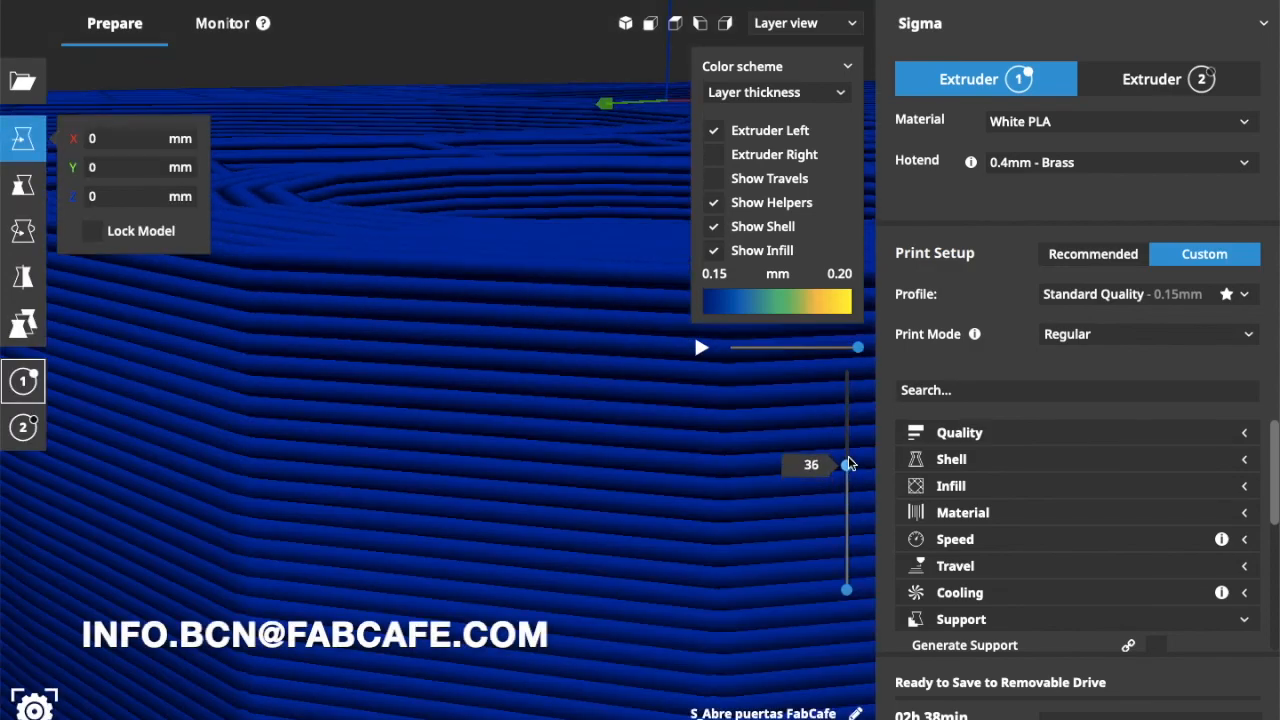